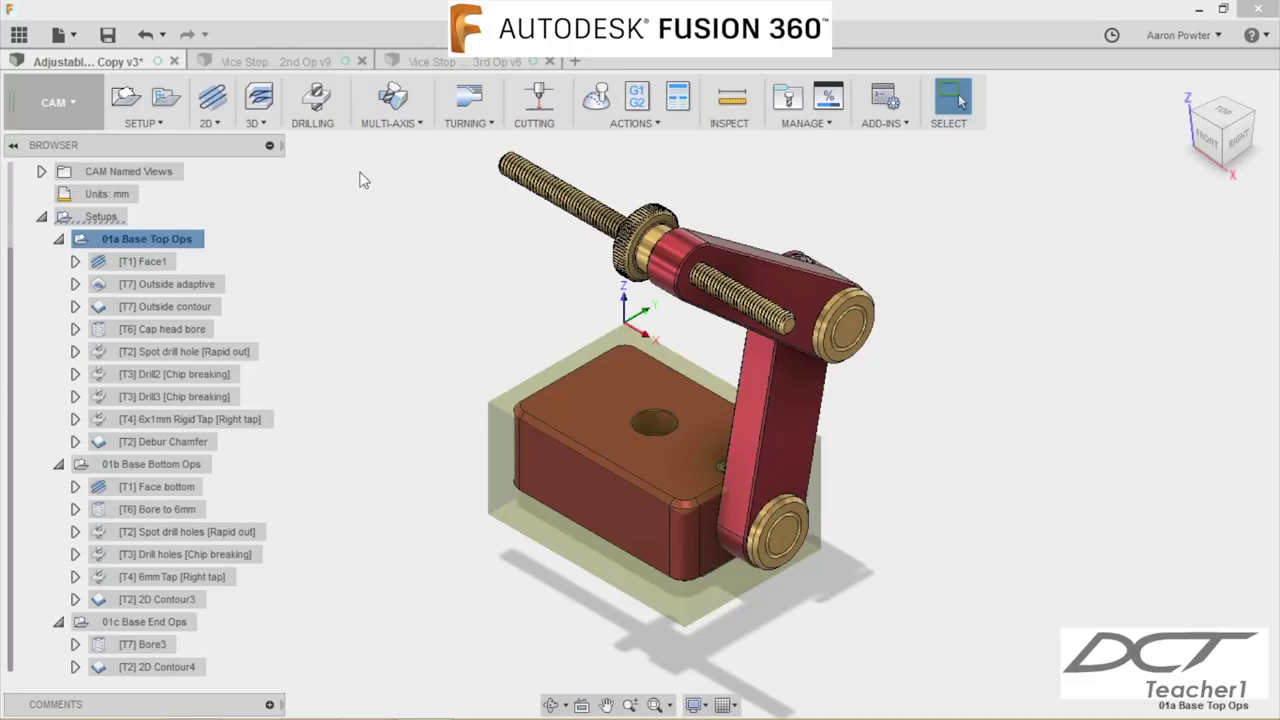
# Step: Compare the adjustable mill stop assembly with the Vice Stop Base 2nd Op document showing the base held in the vice
pyautogui.click(263, 63)
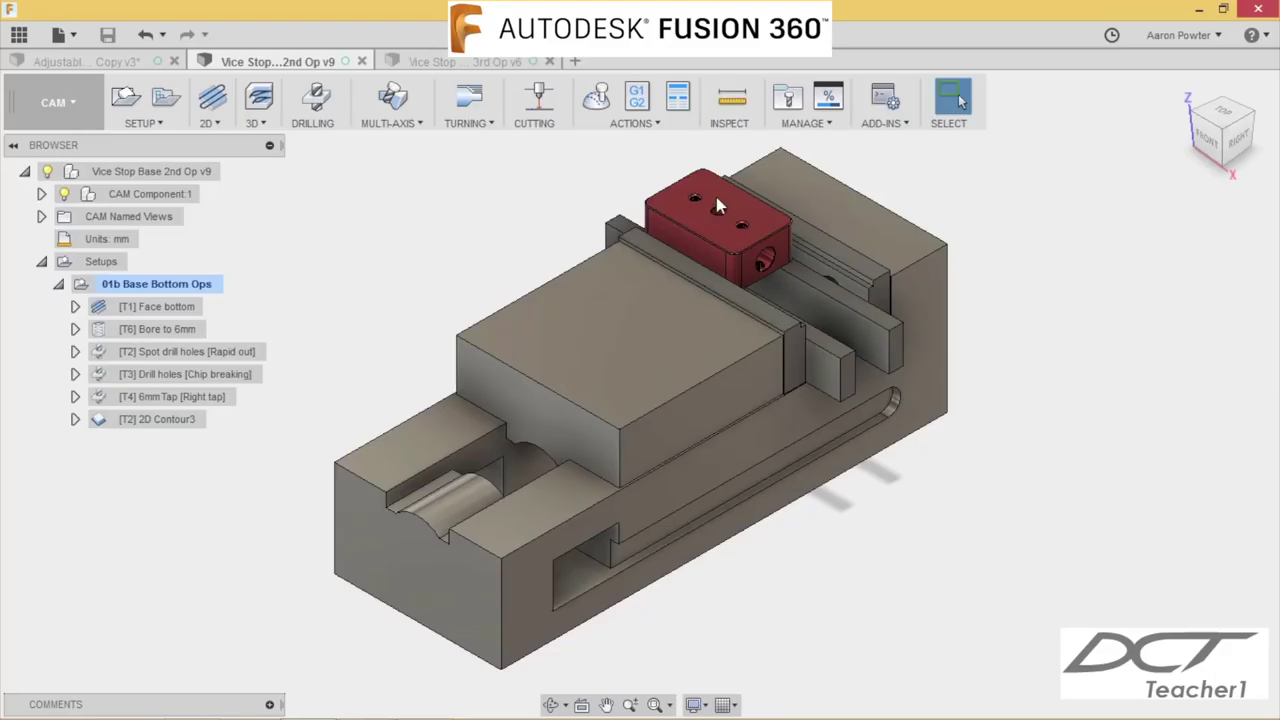
pyautogui.click(137, 62)
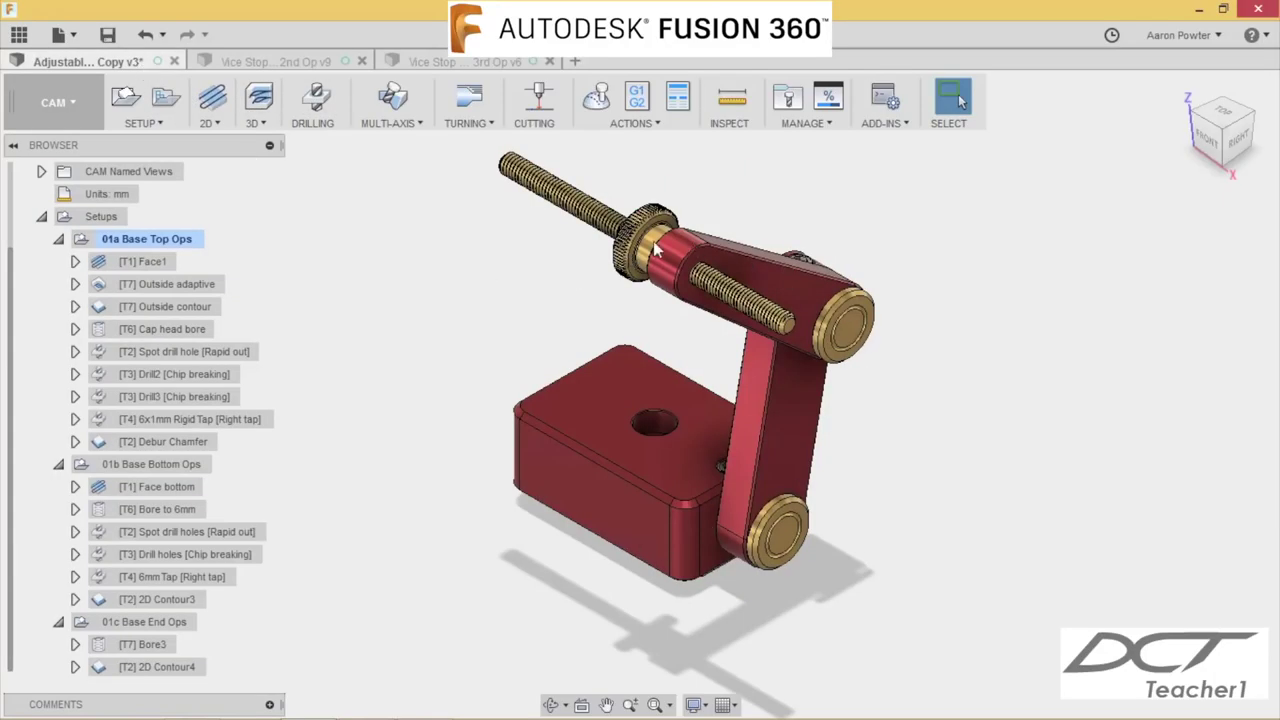
pyautogui.click(262, 66)
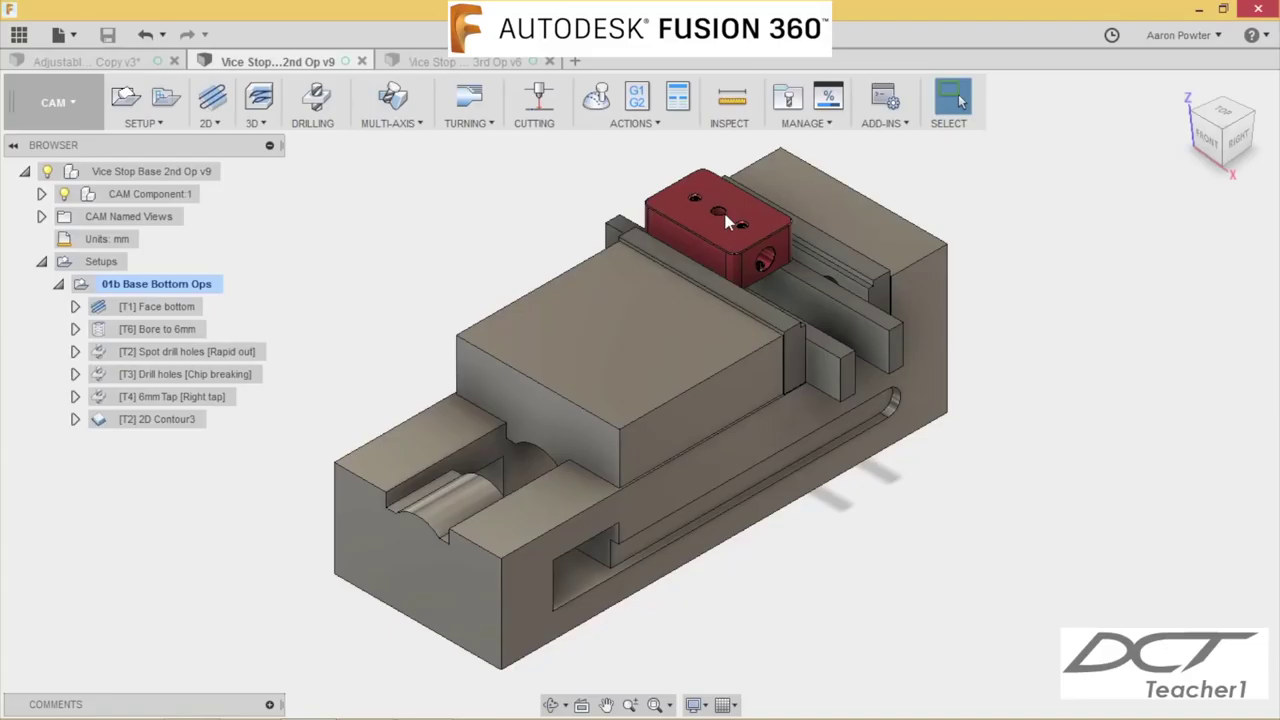
# Step: In the adjustable mill stop document, preview the stock and origin of the 01a Base Top, 01b Base Bottom and 01c Base End setups
pyautogui.click(95, 62)
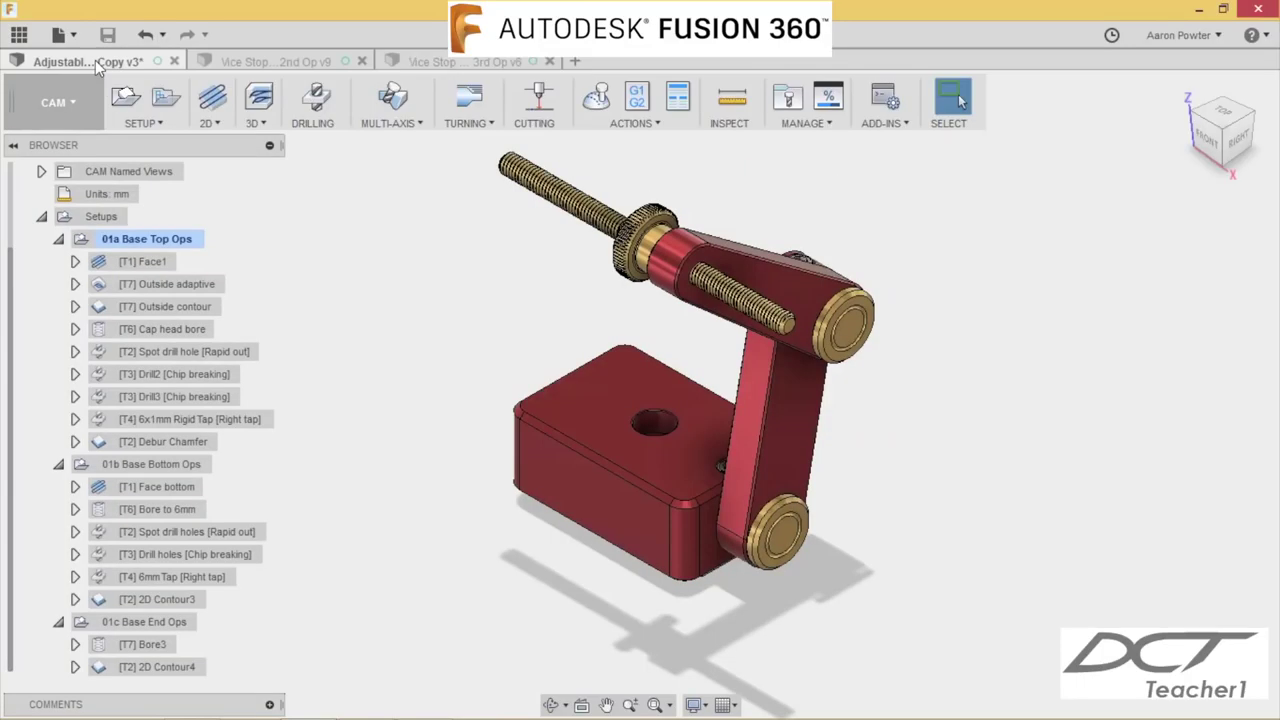
pyautogui.click(149, 238)
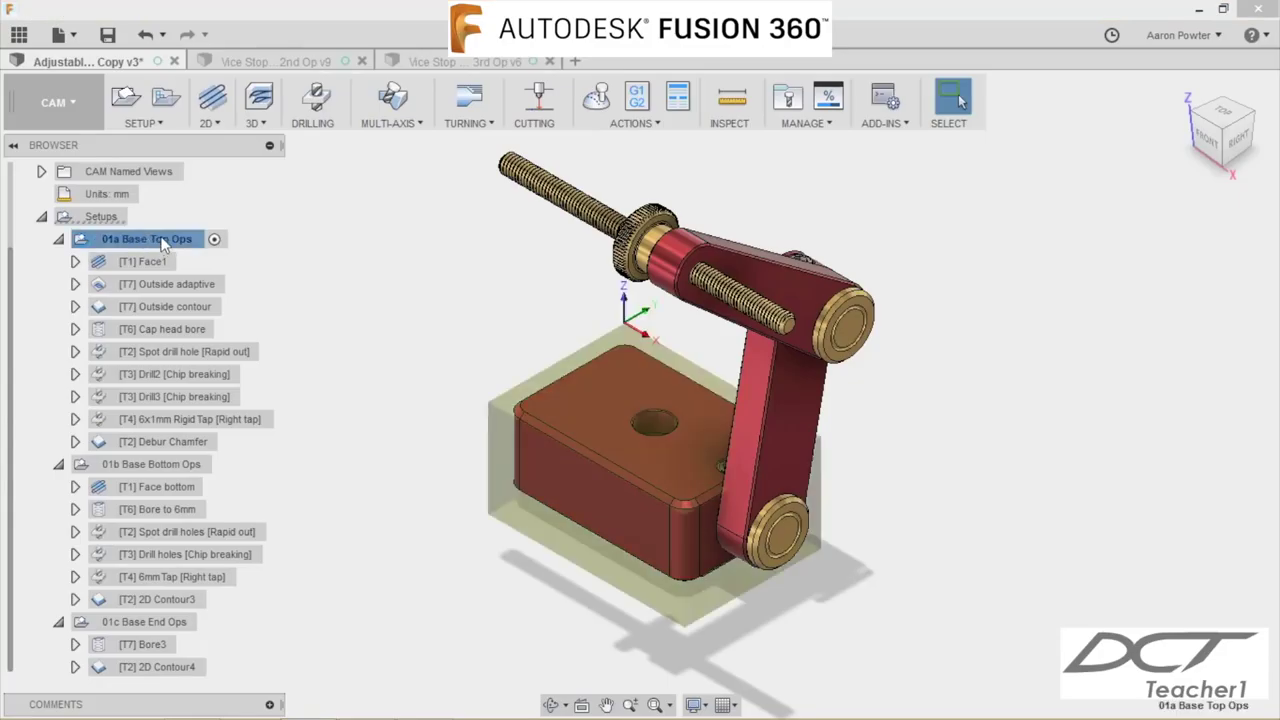
pyautogui.click(149, 466)
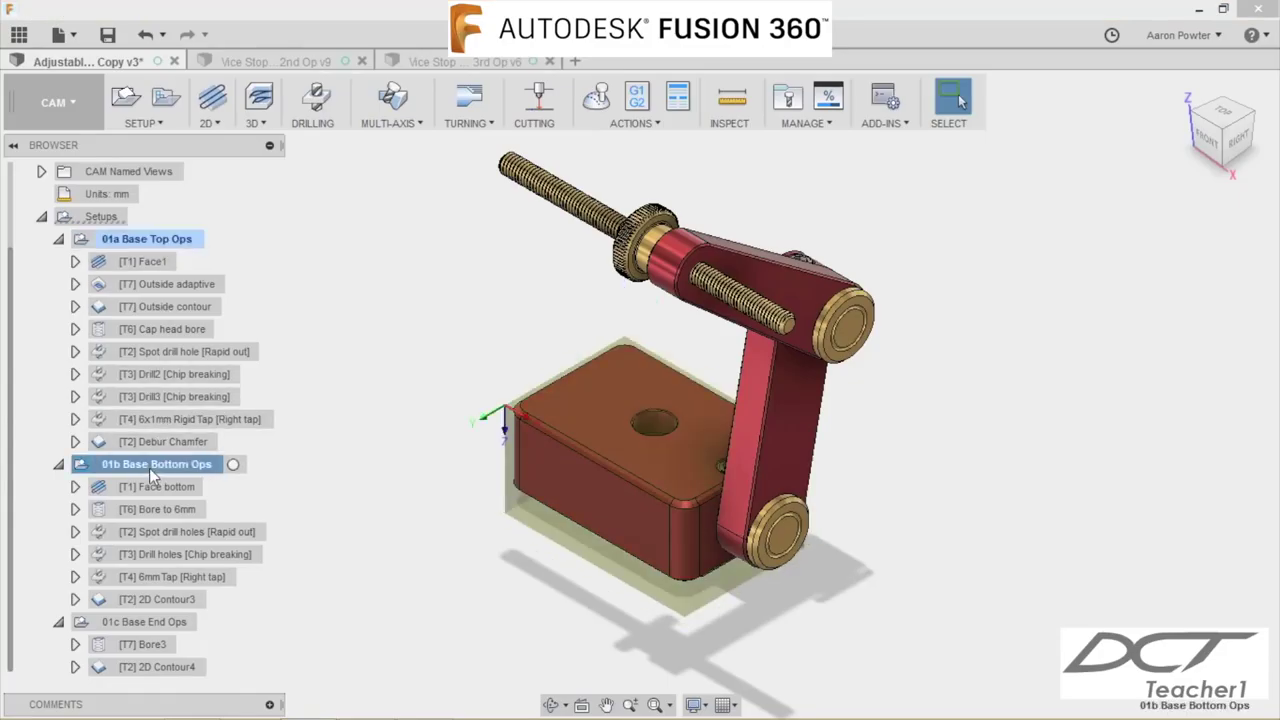
pyautogui.click(149, 621)
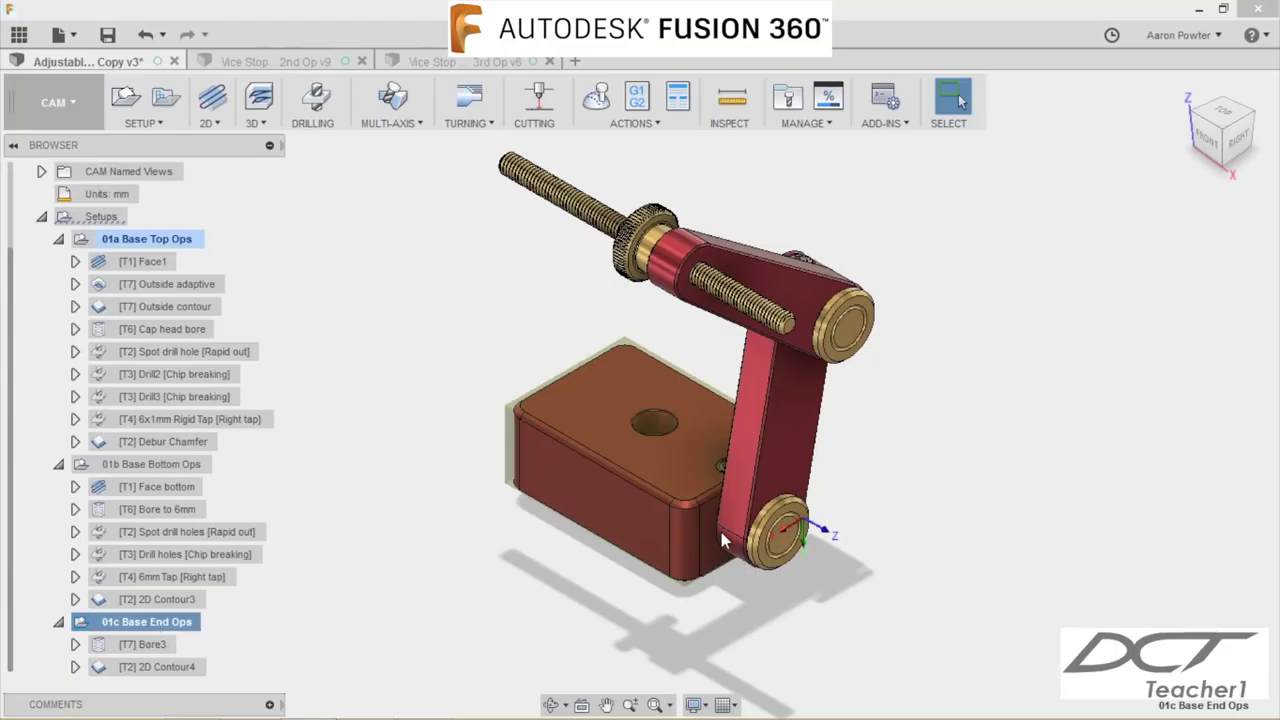
# Step: Open the 01b Base Bottom Ops setup in the Vice Stop Base 2nd Op document and examine its work coordinate system and vice fixture
pyautogui.click(306, 62)
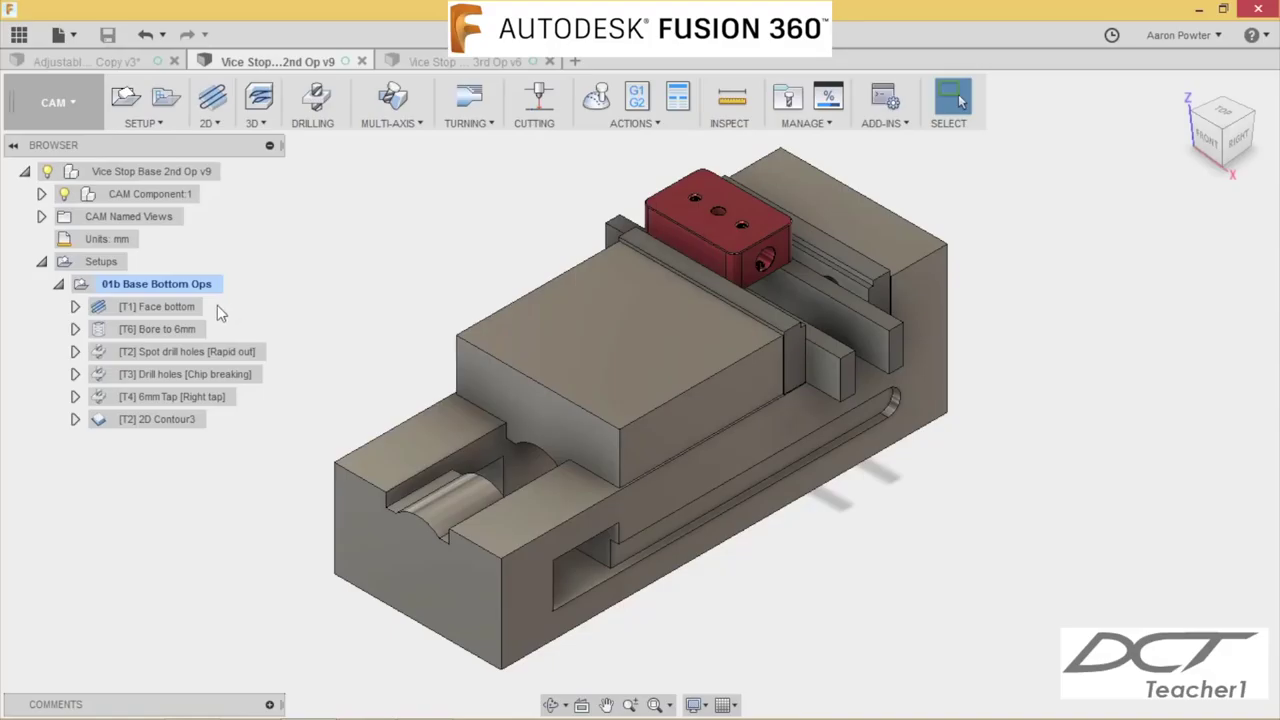
pyautogui.rightClick(122, 286)
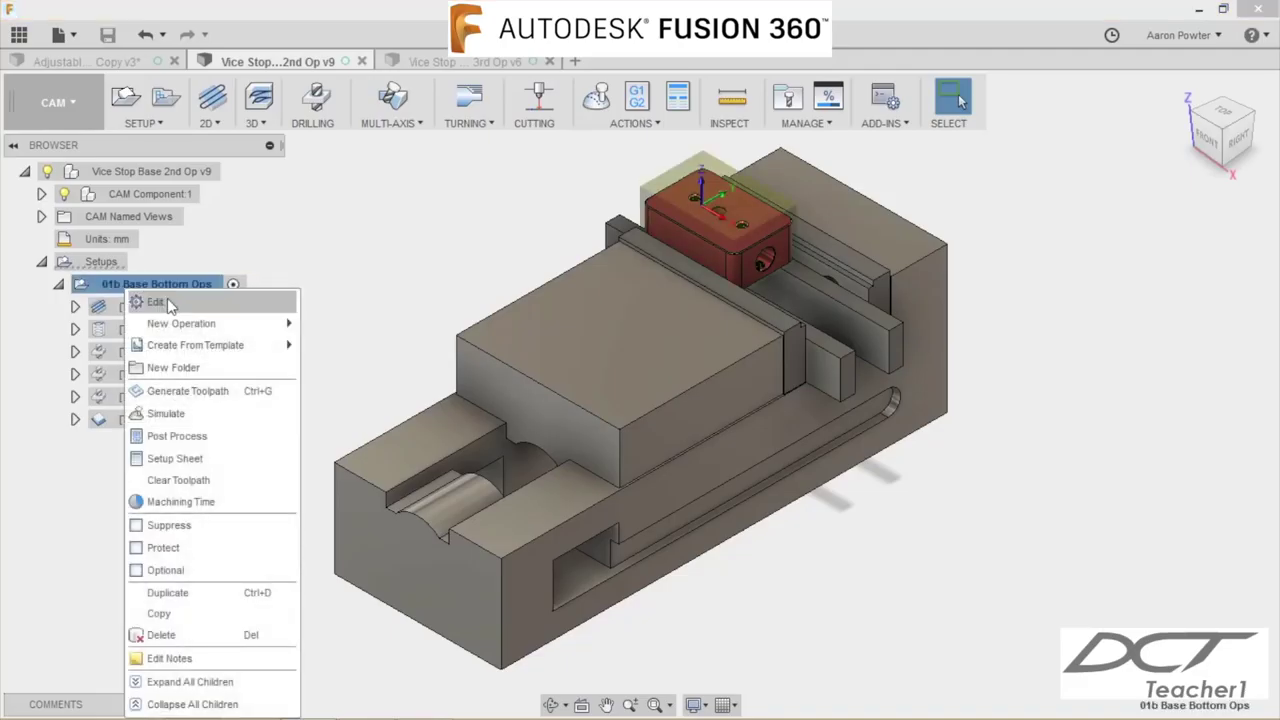
pyautogui.click(158, 301)
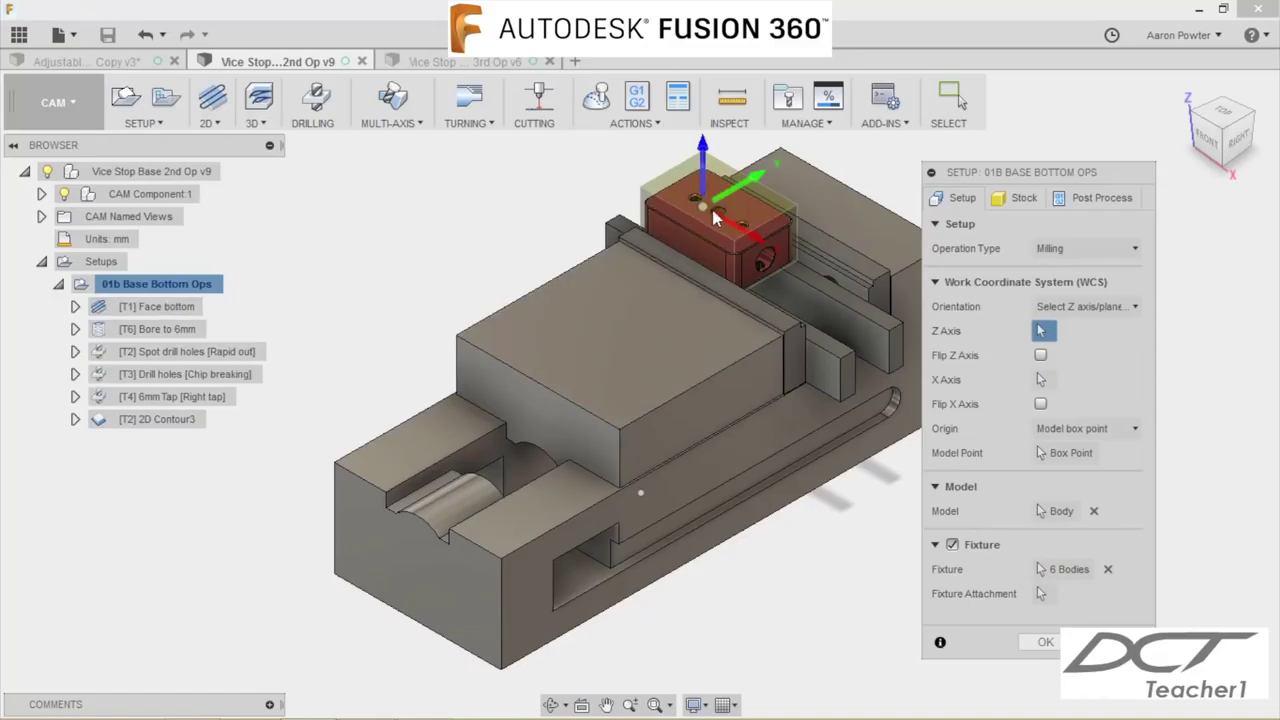
pyautogui.click(1212, 140)
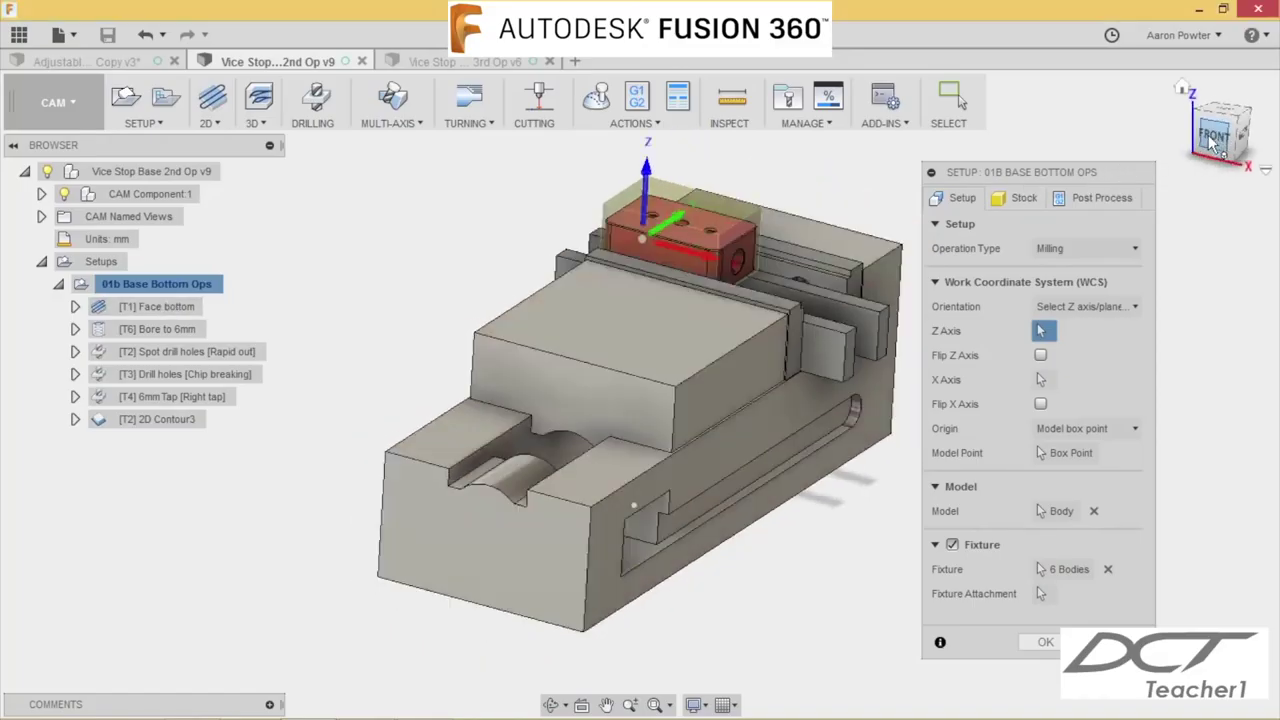
pyautogui.moveTo(1212, 140)
pyautogui.mouseDown()
pyautogui.moveTo(1250, 140)
pyautogui.moveTo(1210, 127)
pyautogui.mouseUp()
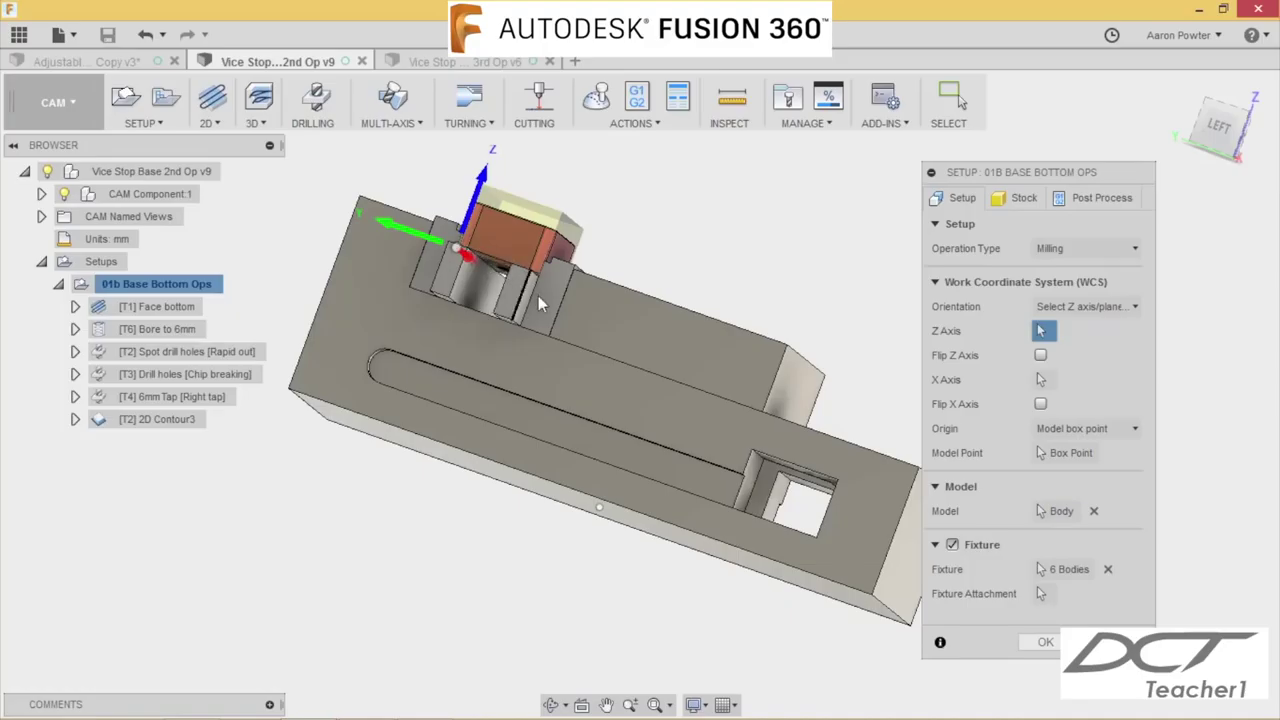
pyautogui.moveTo(620, 260)
pyautogui.keyDown('shift'); pyautogui.mouseDown(button='middle')
pyautogui.moveTo(616, 300)
pyautogui.moveTo(614, 215)
pyautogui.mouseUp(button='middle'); pyautogui.keyUp('shift')
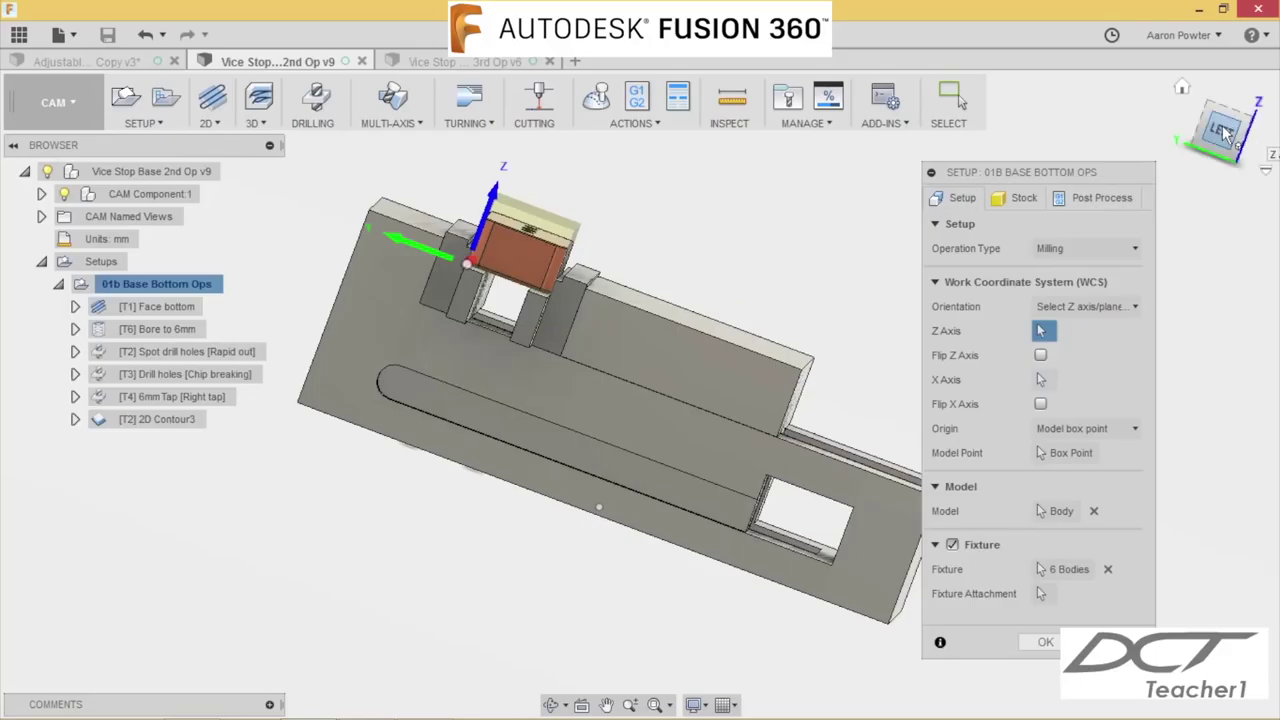
pyautogui.moveTo(1190, 175)
pyautogui.keyDown('shift'); pyautogui.mouseDown(button='middle')
pyautogui.moveTo(1176, 149)
pyautogui.moveTo(1125, 168)
pyautogui.mouseUp(button='middle'); pyautogui.keyUp('shift')
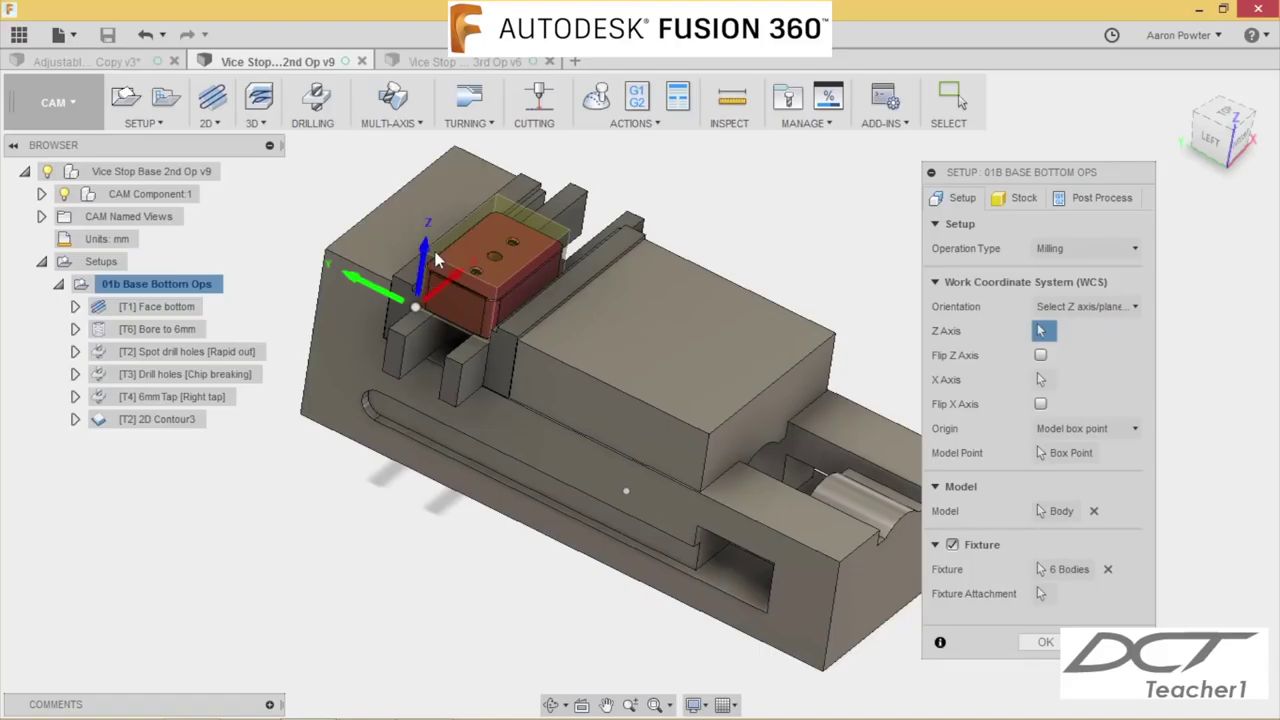
# Step: Review the setup's stock offsets and its width, depth and height, and accept the setup
pyautogui.click(1010, 200)
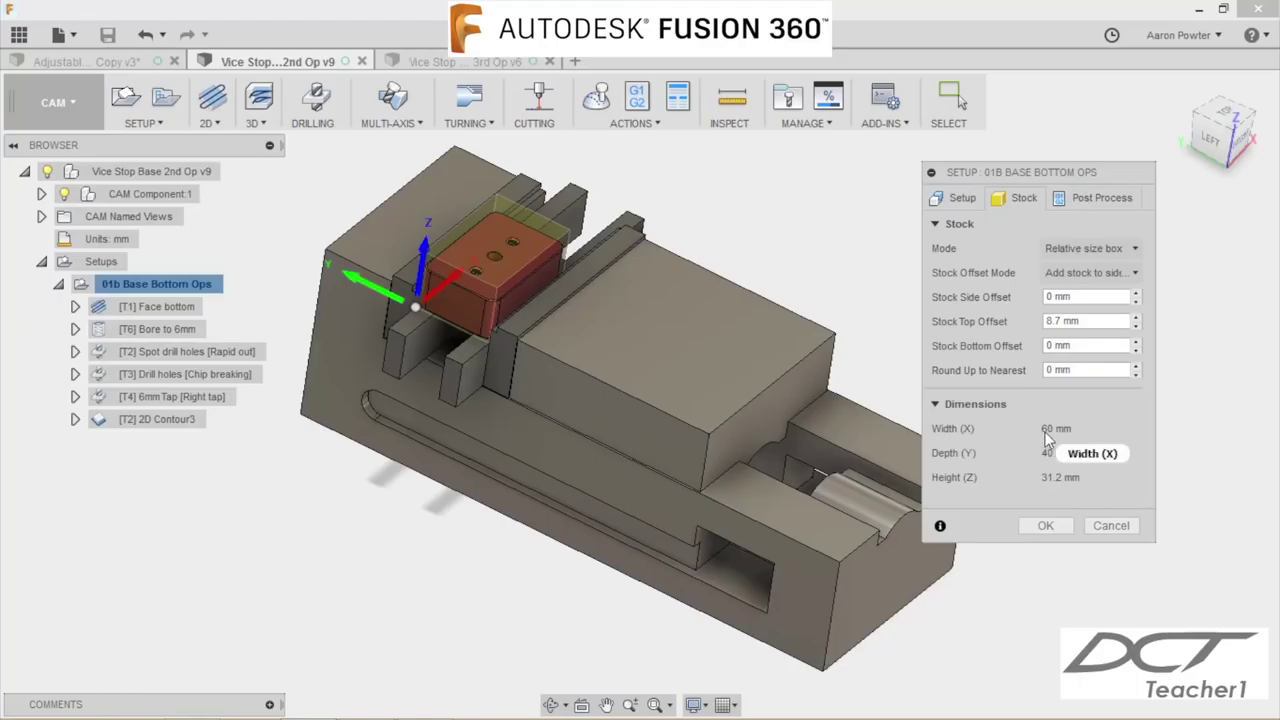
pyautogui.moveTo(1047, 438)
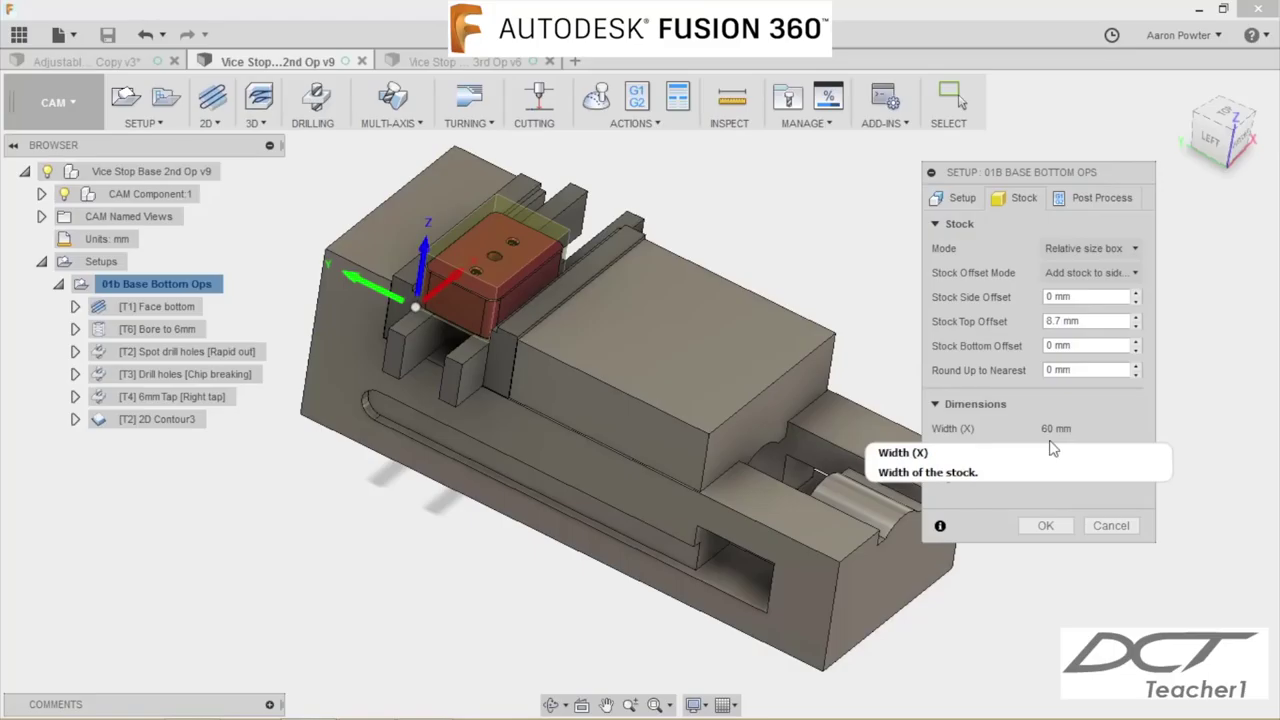
pyautogui.moveTo(1055, 460)
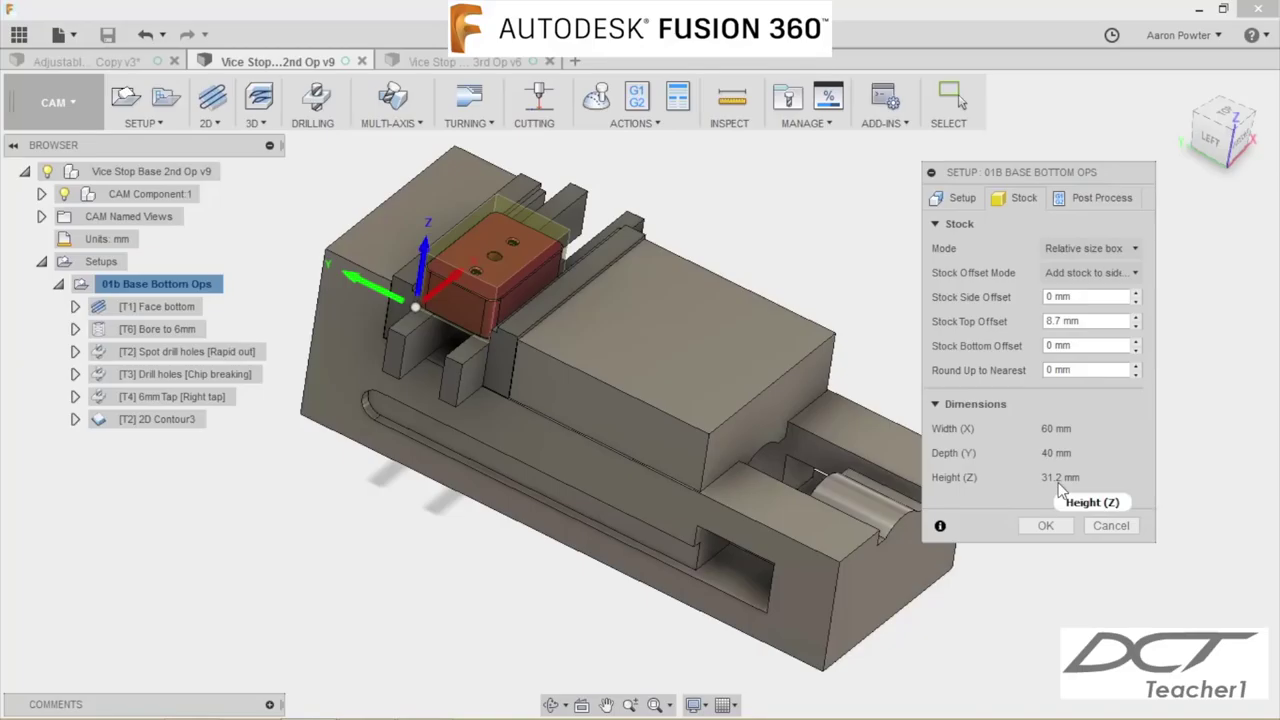
pyautogui.click(1045, 525)
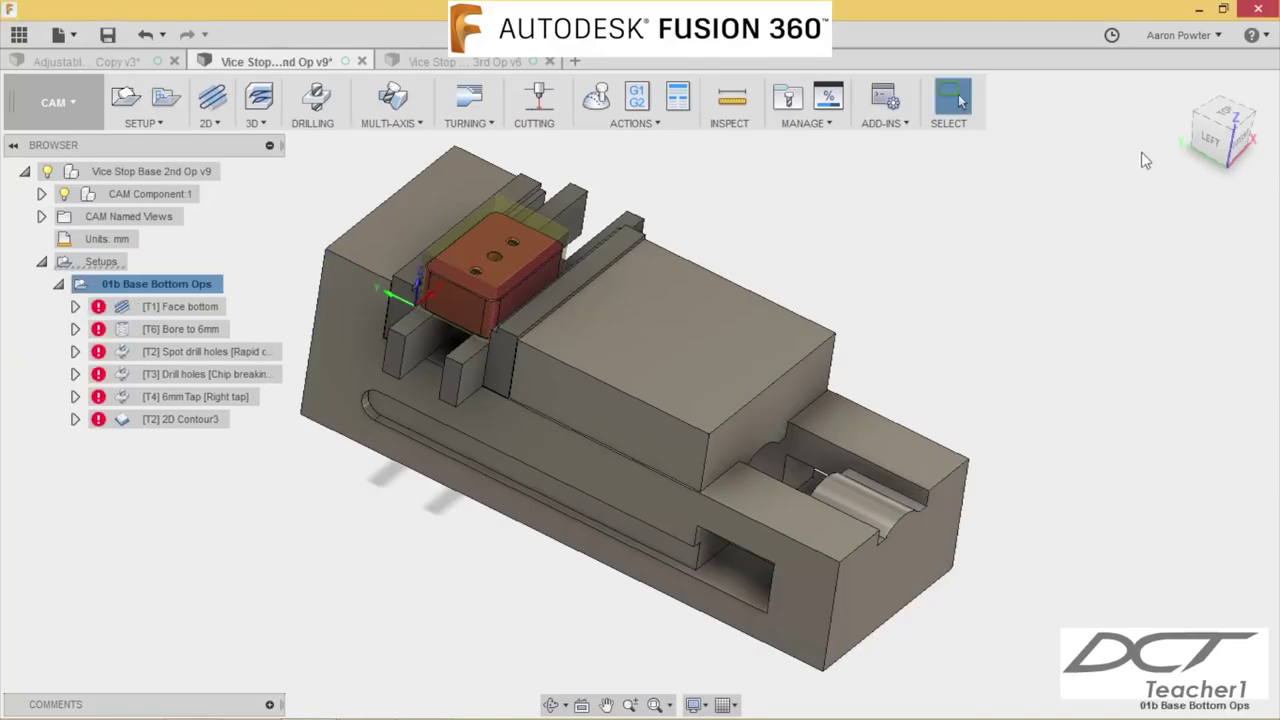
# Step: Regenerate the toolpaths of all operations in the 01b Base Bottom Ops setup
pyautogui.click(1182, 88)
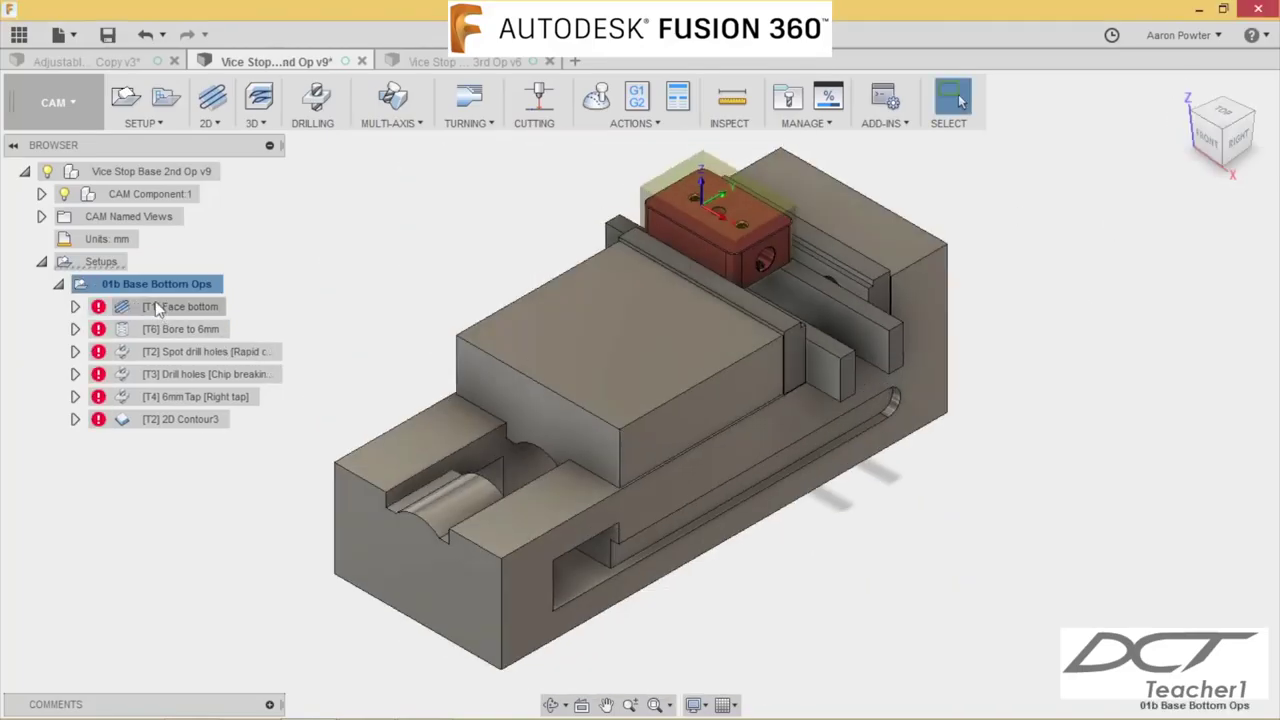
pyautogui.rightClick(158, 287)
pyautogui.click(212, 386)
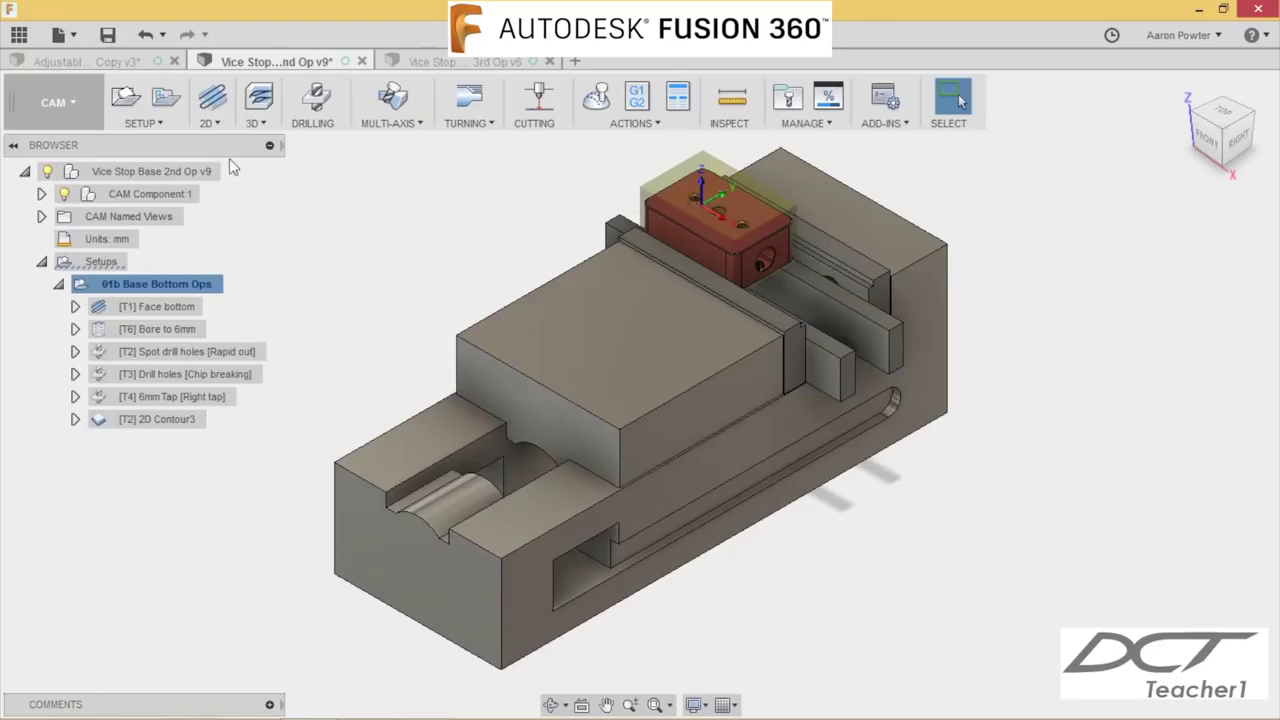
# Step: Open the Face bottom operation for editing and look through the SkyfireCNC tool library, keeping the current tool
pyautogui.click(199, 128)
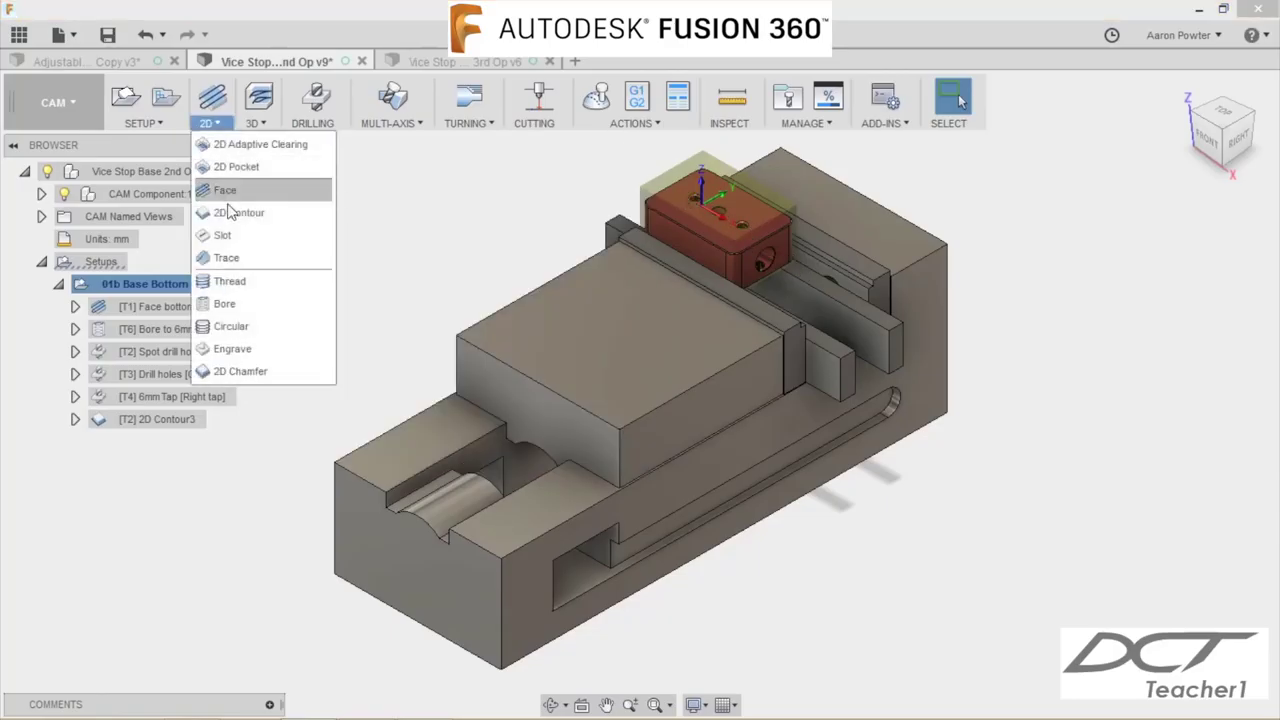
pyautogui.rightClick(166, 312)
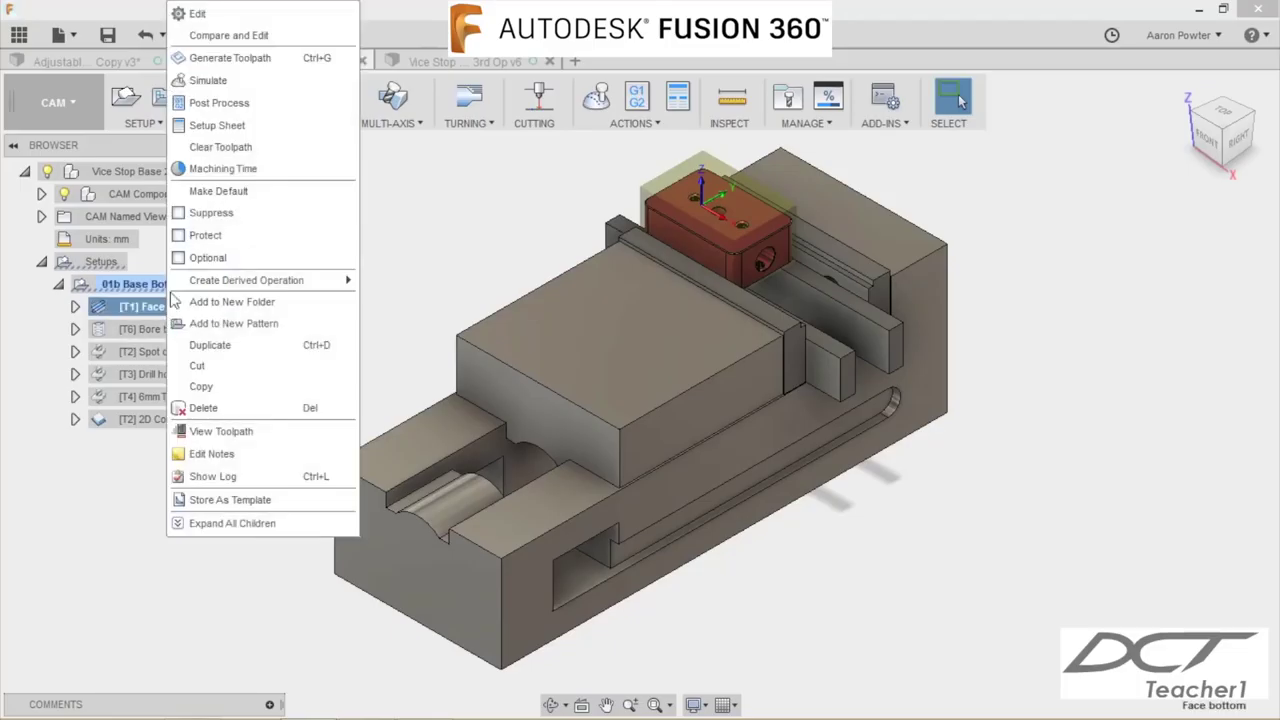
pyautogui.click(240, 12)
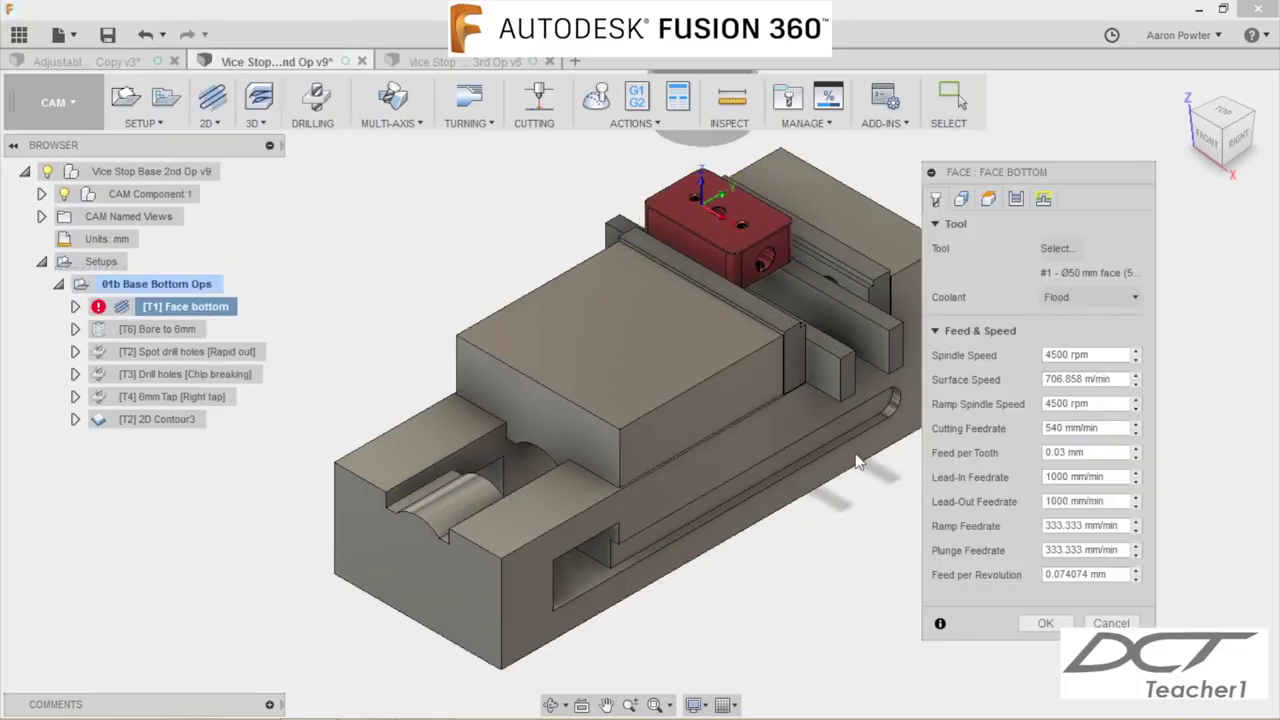
pyautogui.click(1042, 249)
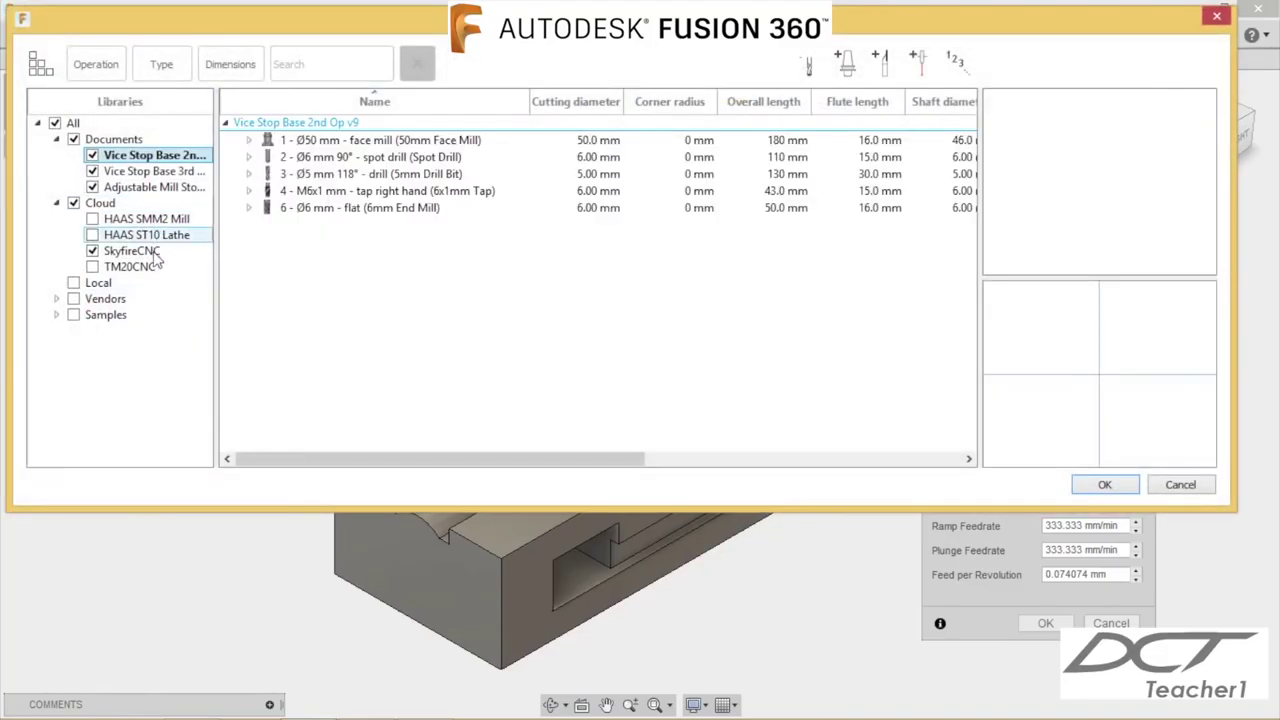
pyautogui.click(152, 251)
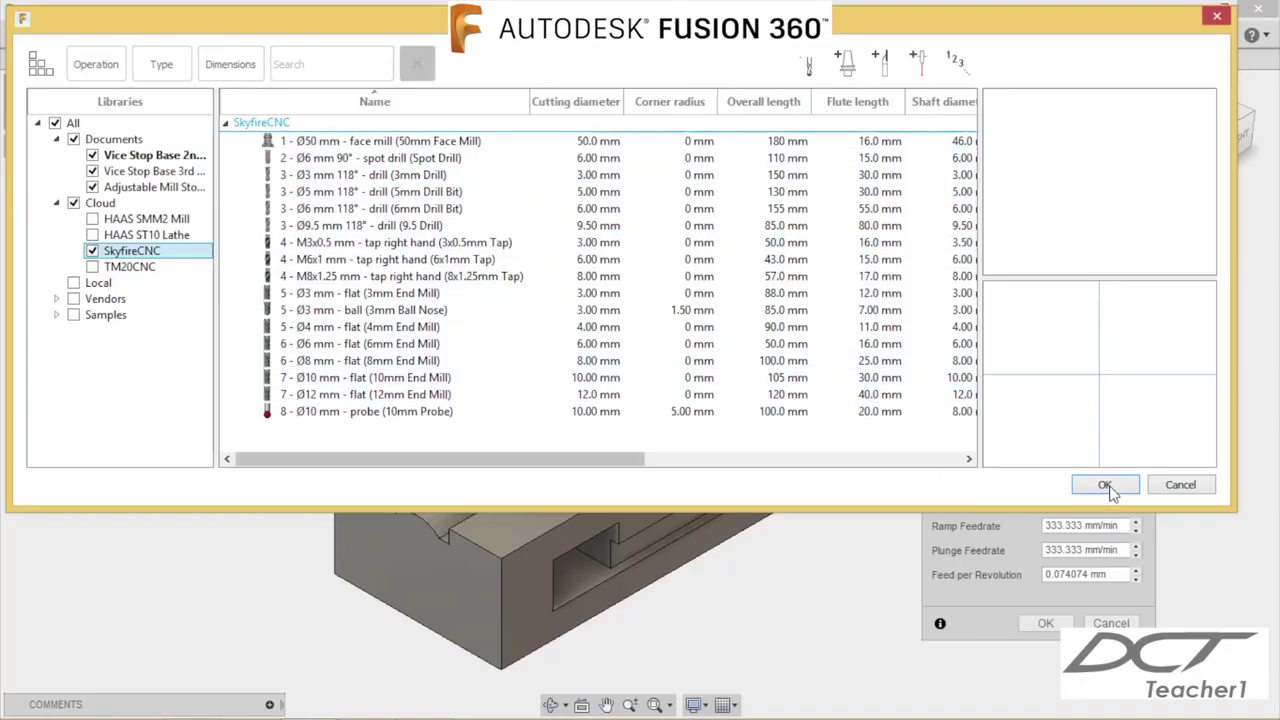
pyautogui.click(1179, 486)
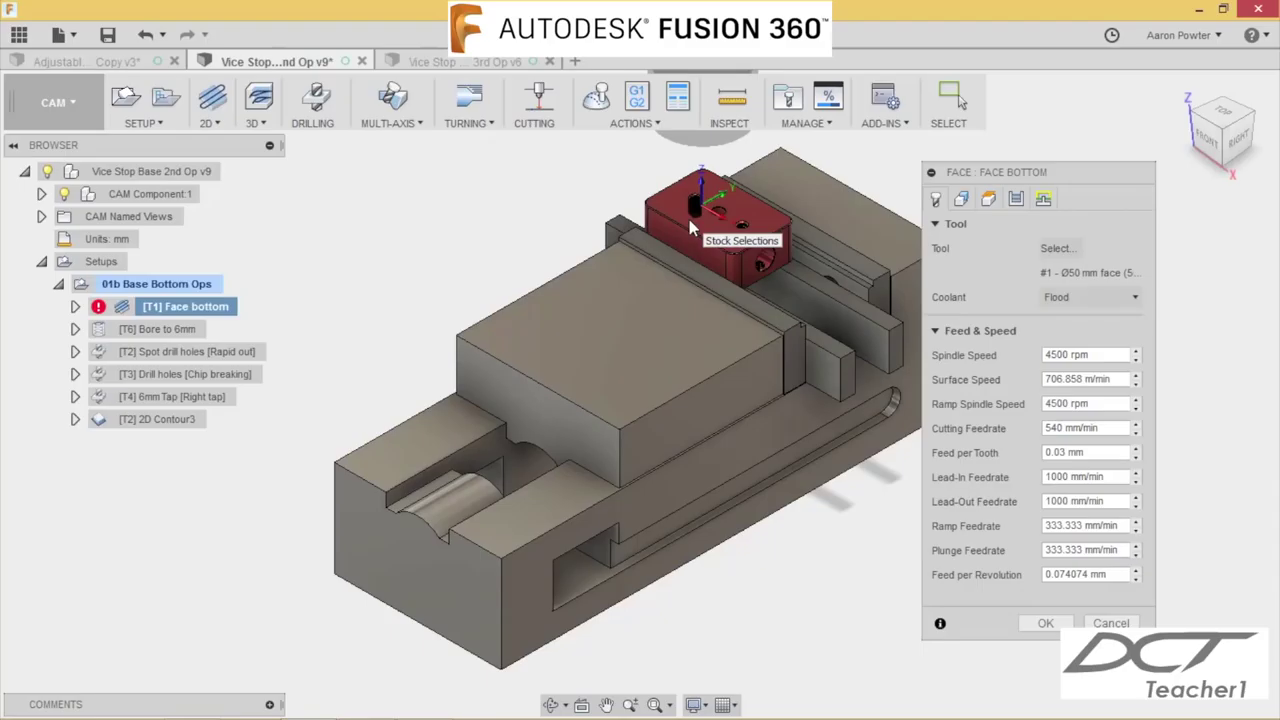
# Step: Review the Face bottom operation's heights, pass extension and maximum stepdown, and accept the operation
pyautogui.click(987, 201)
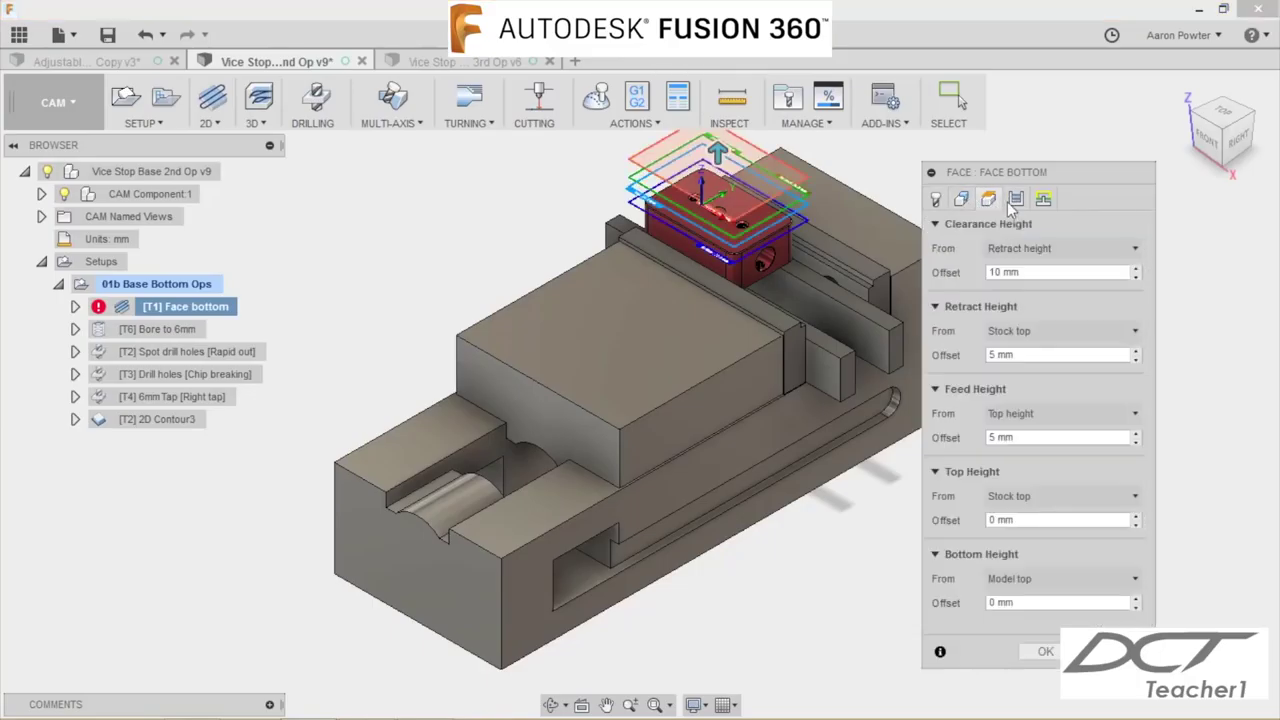
pyautogui.click(1013, 201)
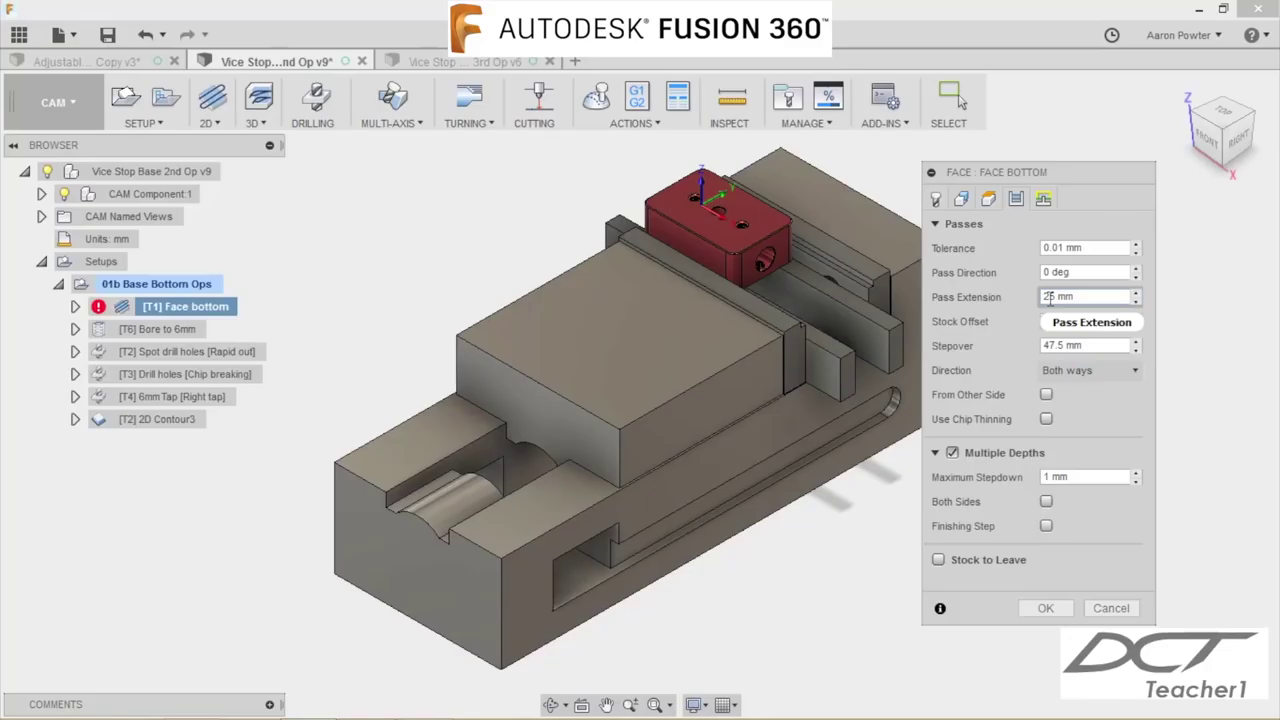
pyautogui.moveTo(1048, 298)
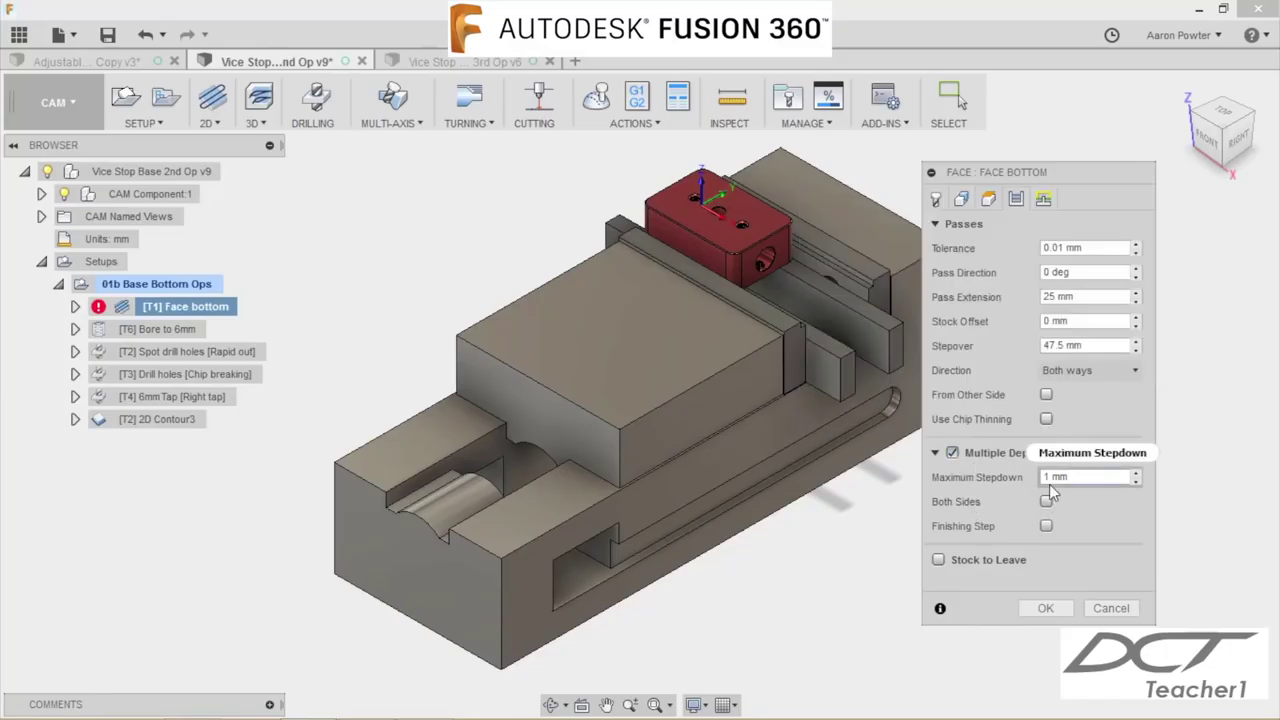
pyautogui.moveTo(1049, 484)
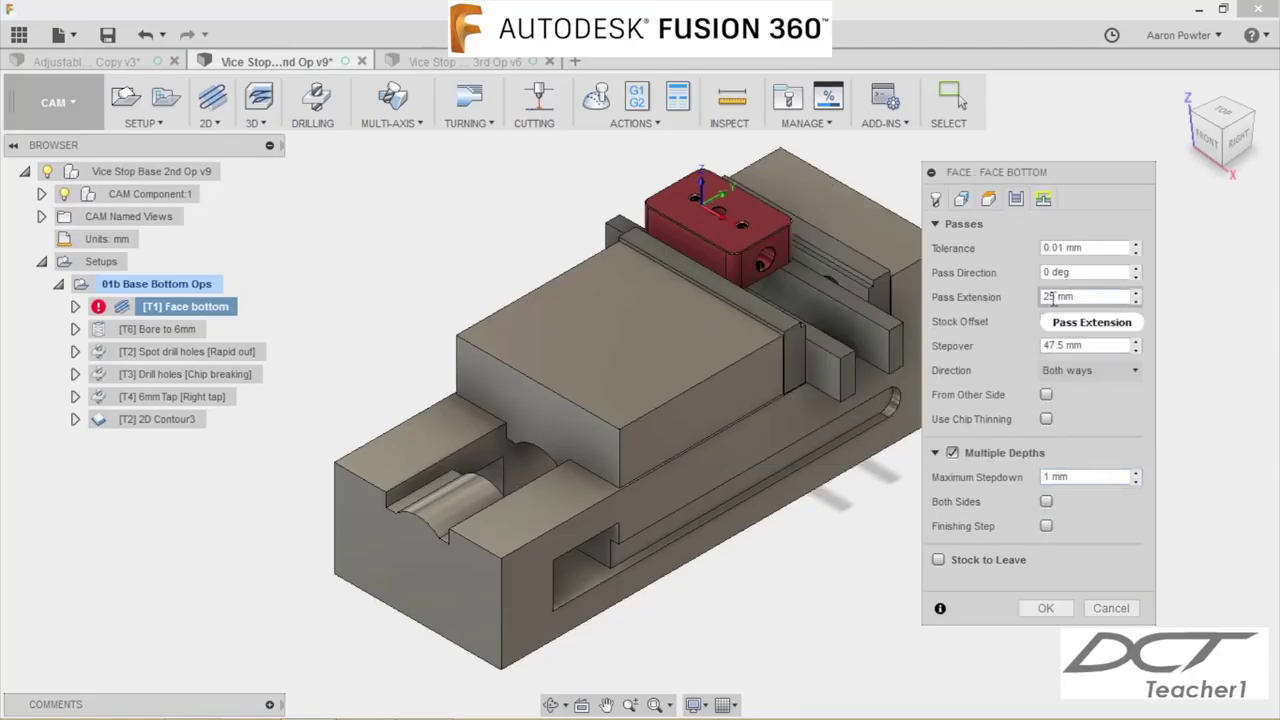
pyautogui.click(1045, 608)
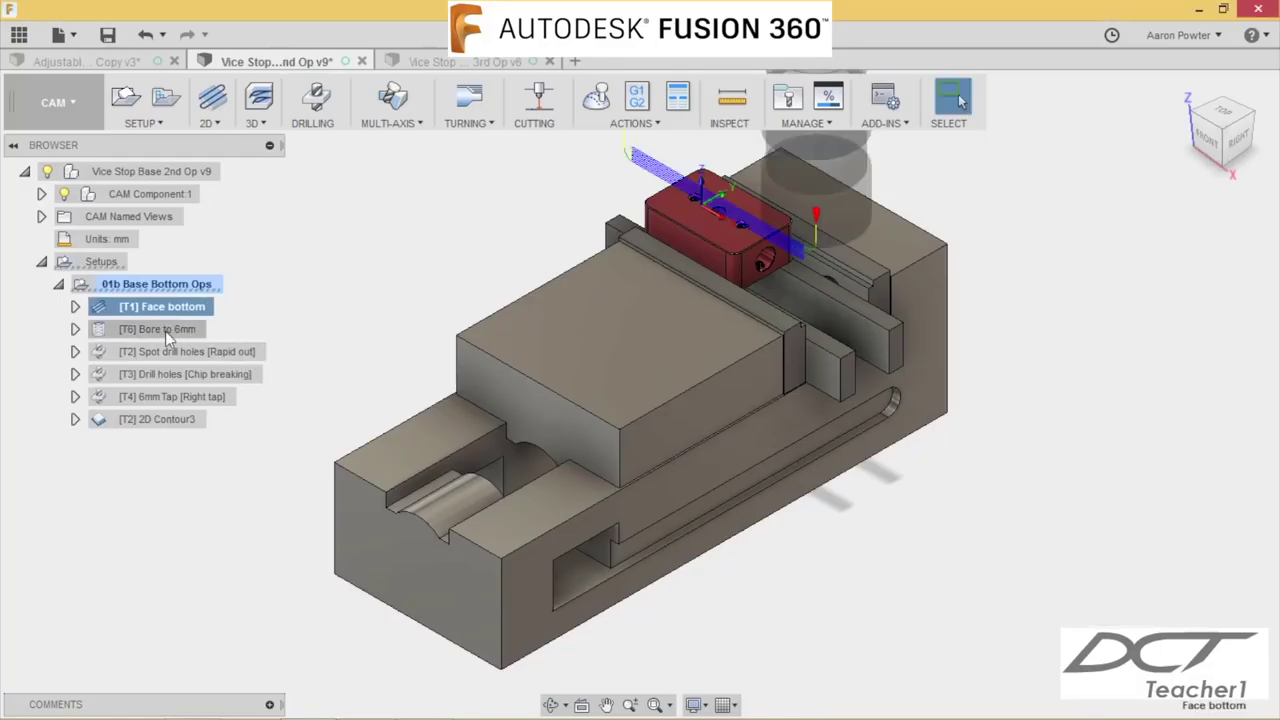
# Step: Open the Bore to 6mm operation for editing and look through the SkyfireCNC tool library, keeping the current tool
pyautogui.scroll(5, 743, 241)
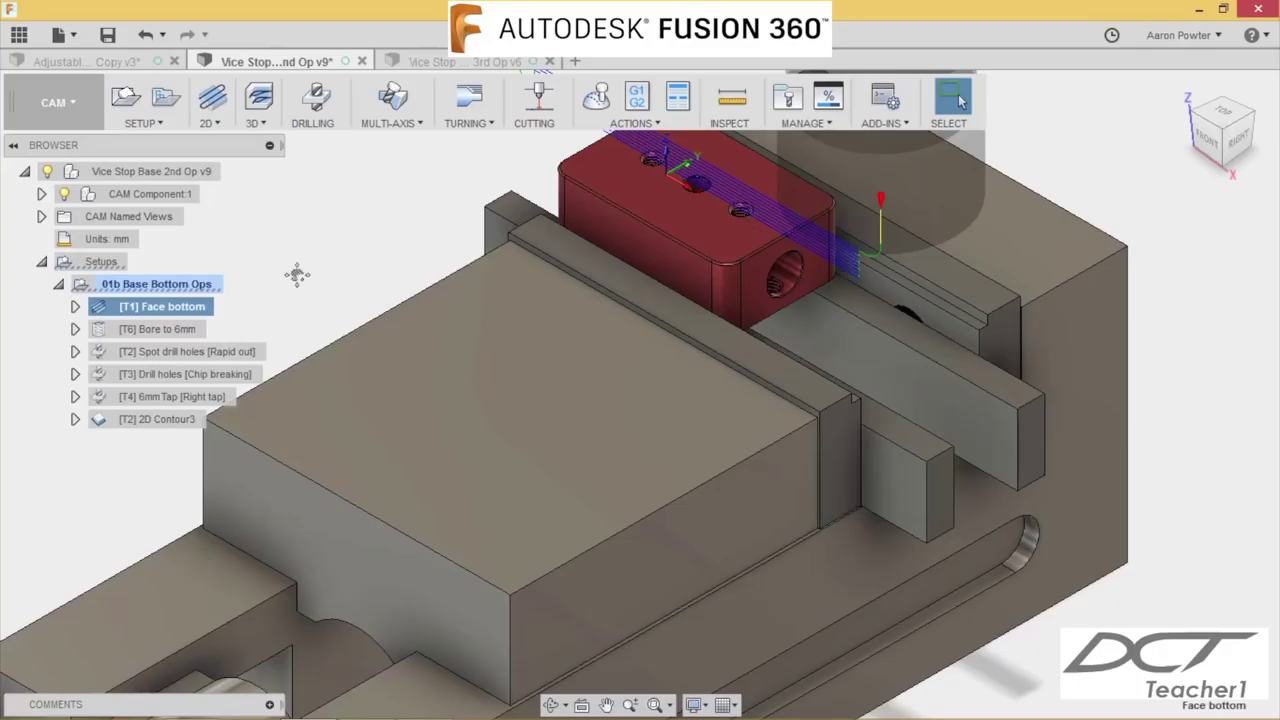
pyautogui.moveTo(320, 306); pyautogui.dragTo(365, 363, button='middle')
pyautogui.click(191, 332)
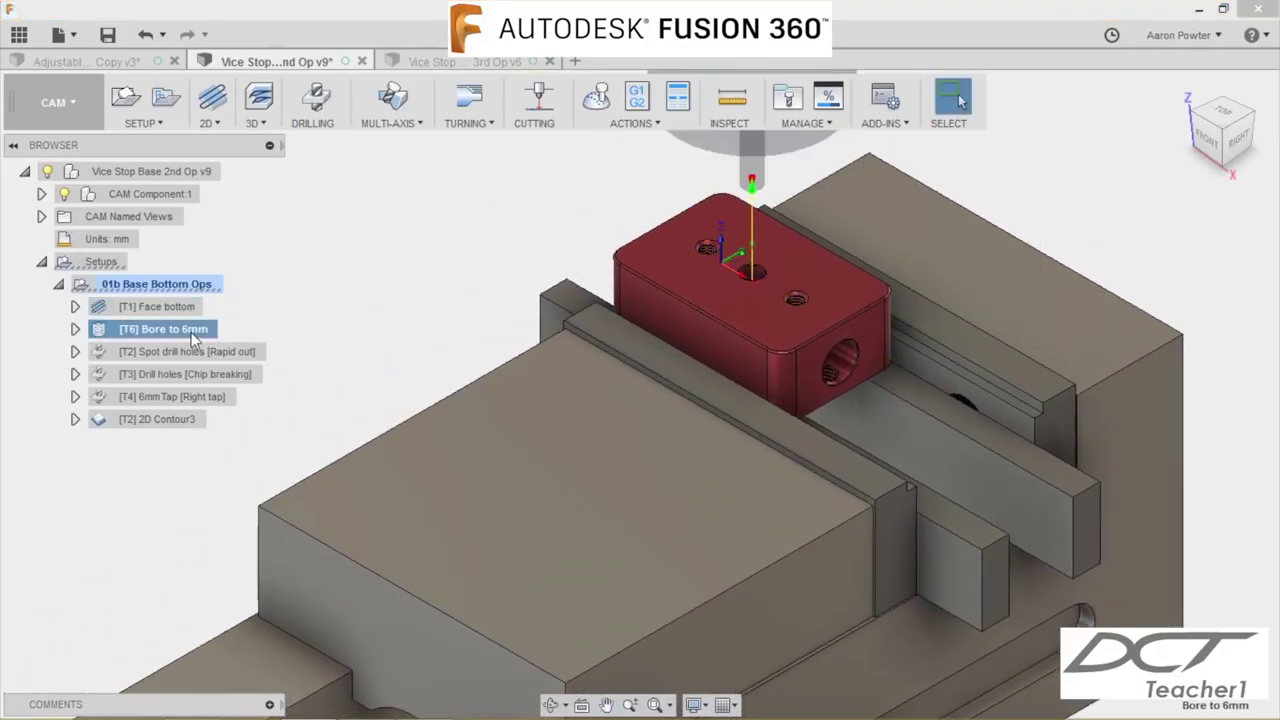
pyautogui.click(209, 118)
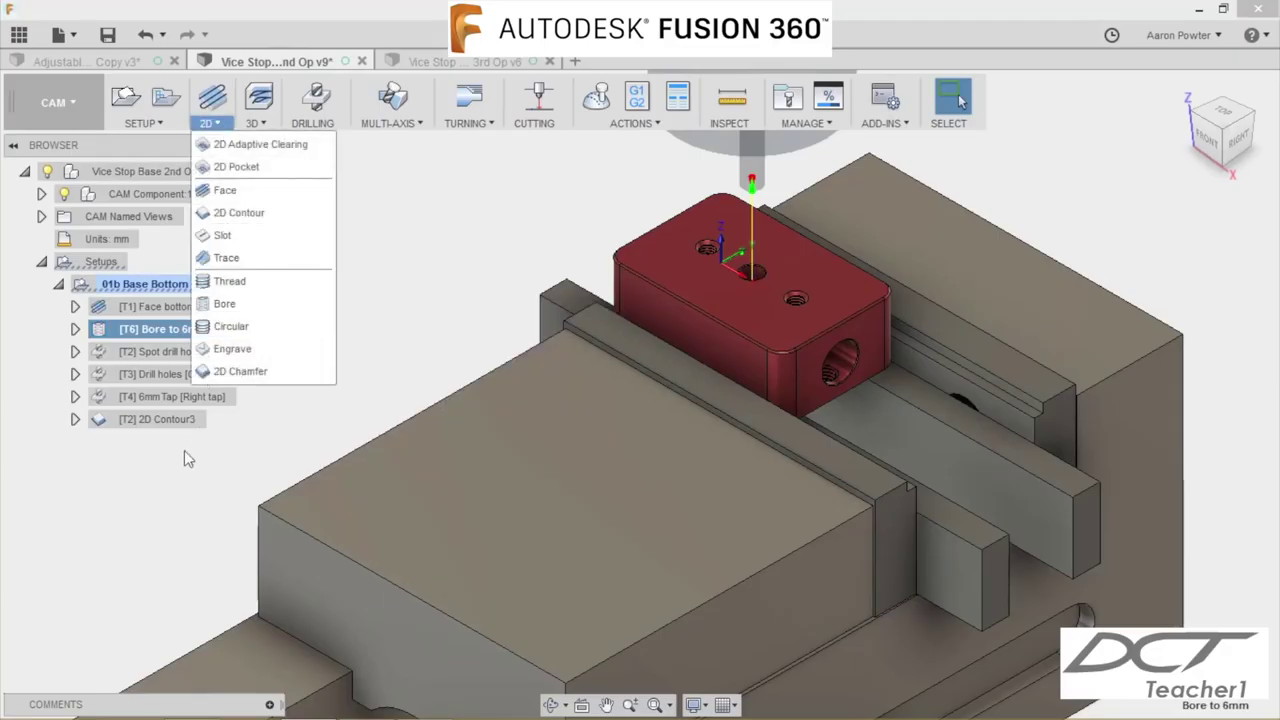
pyautogui.click(160, 419)
pyautogui.click(147, 332)
pyautogui.rightClick(147, 332)
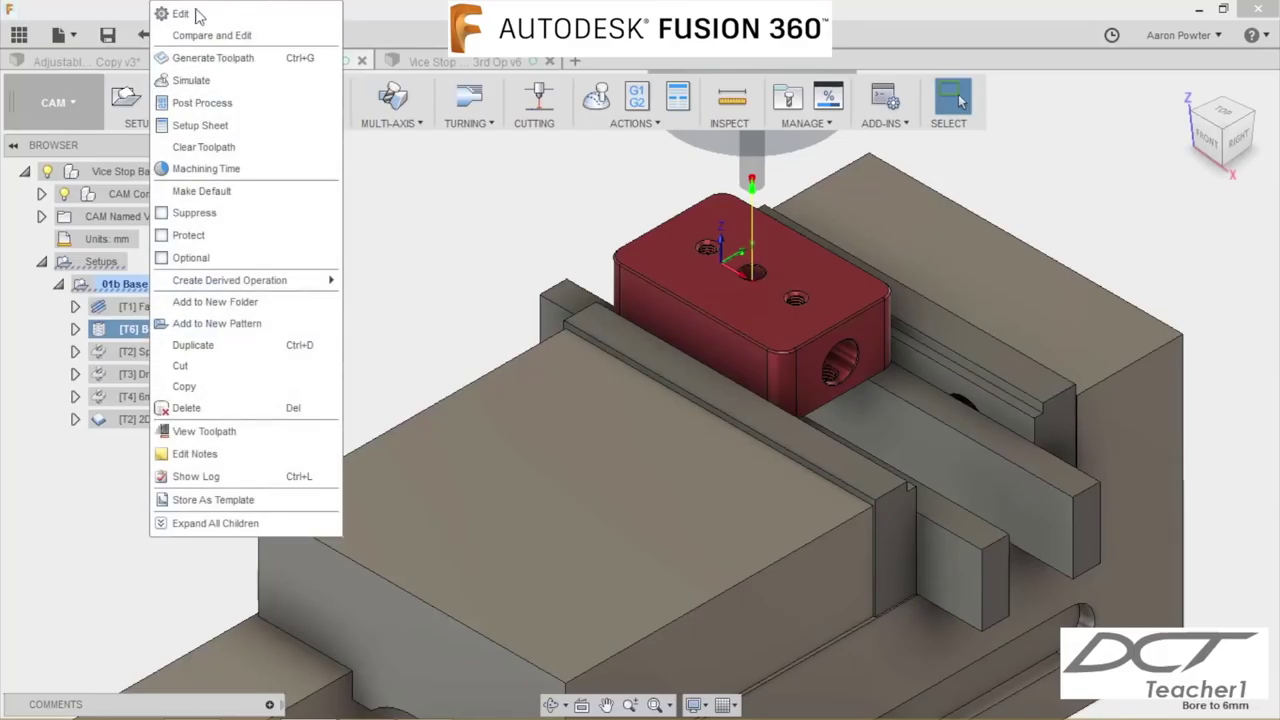
pyautogui.click(196, 14)
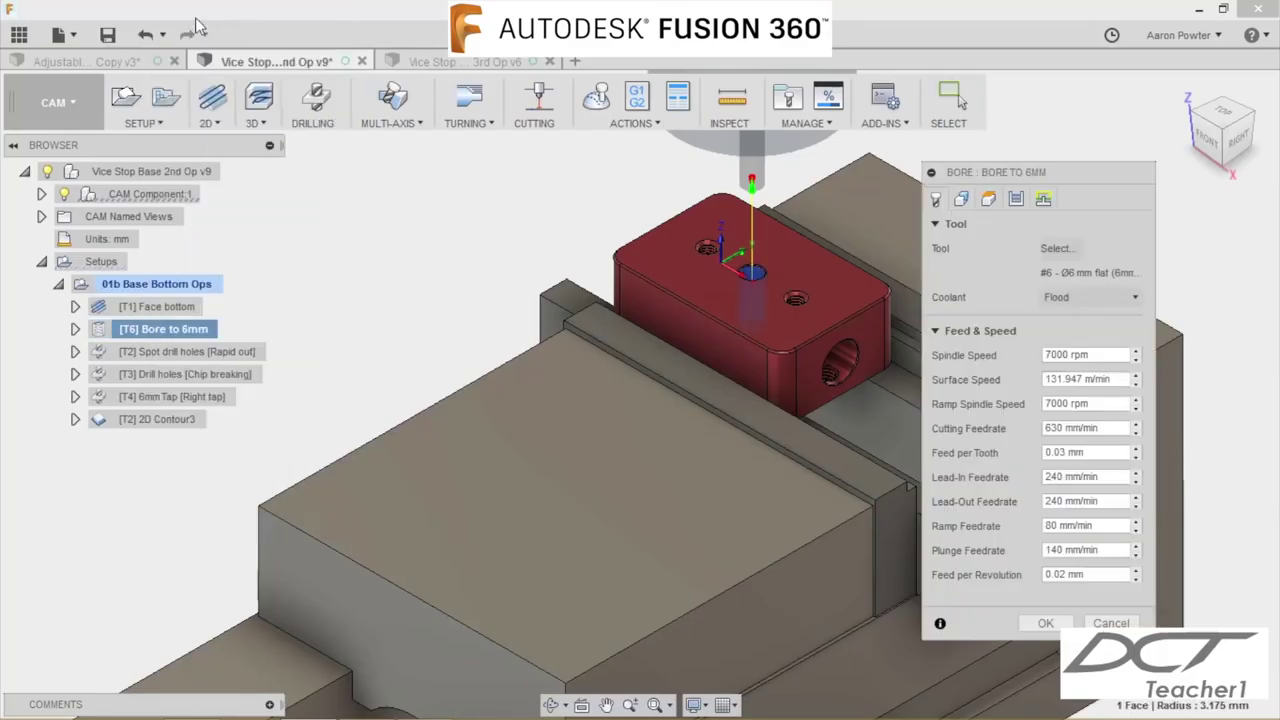
pyautogui.click(1057, 249)
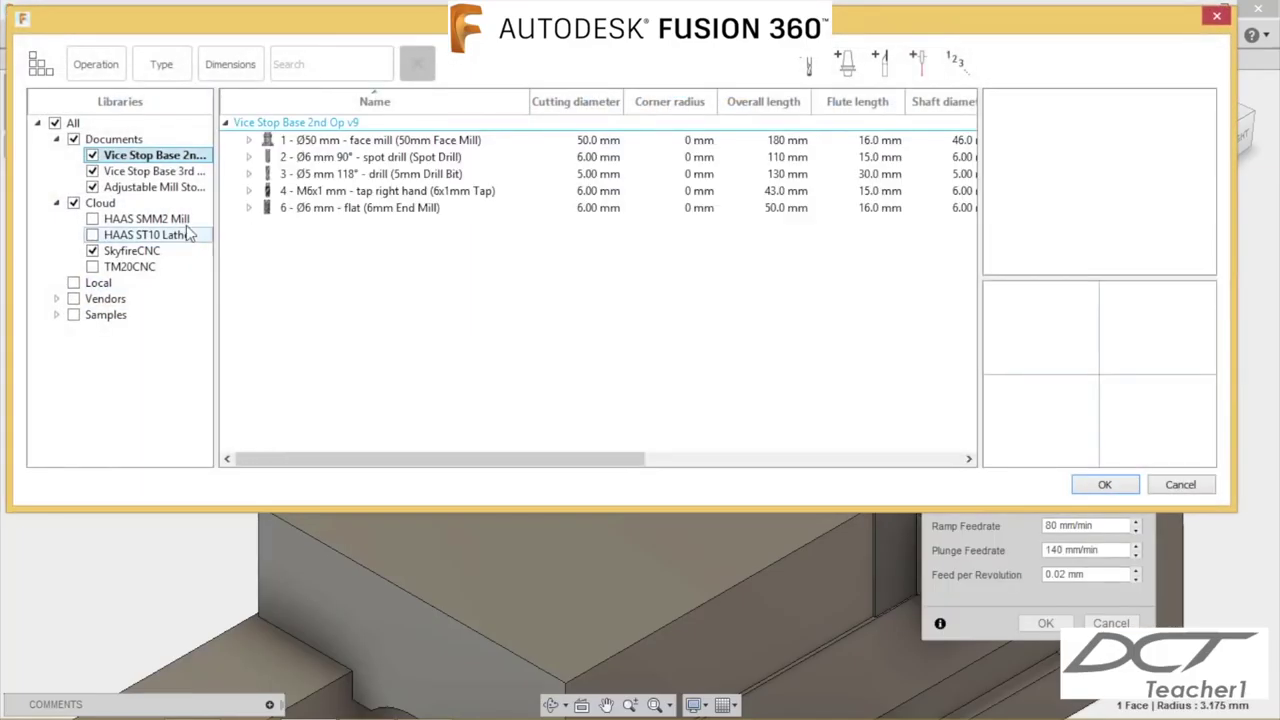
pyautogui.click(155, 250)
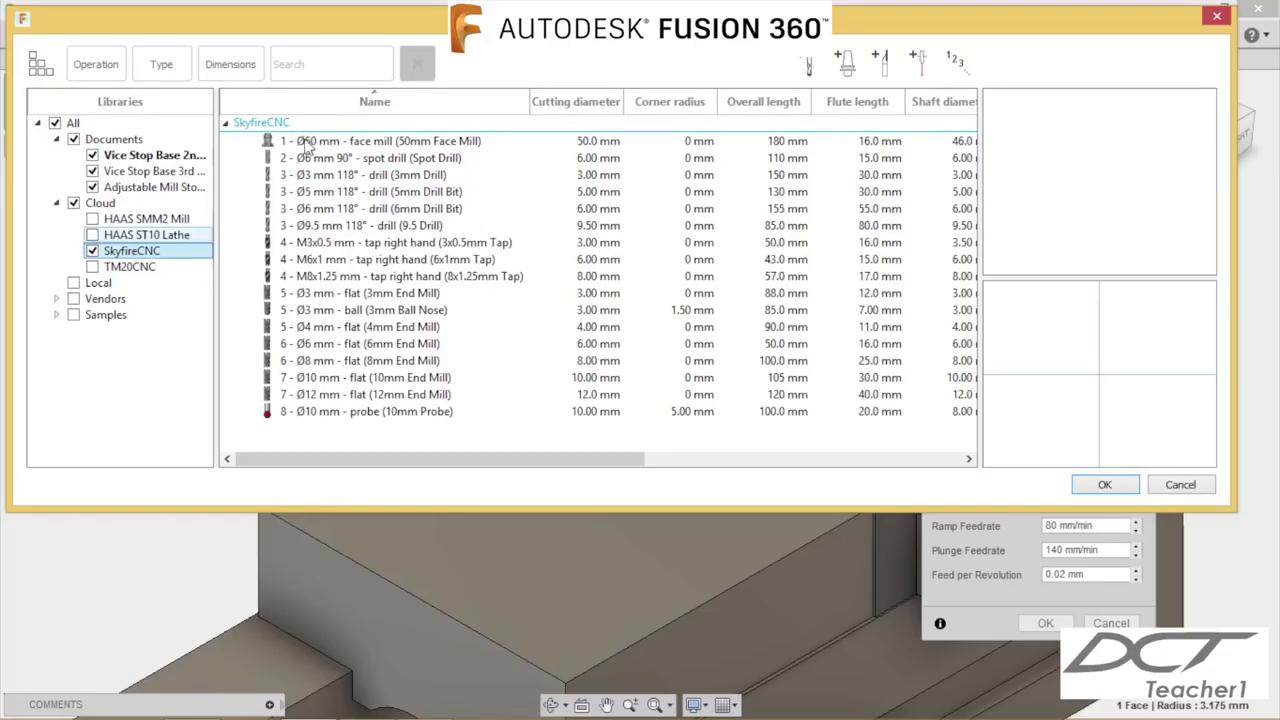
pyautogui.click(1179, 484)
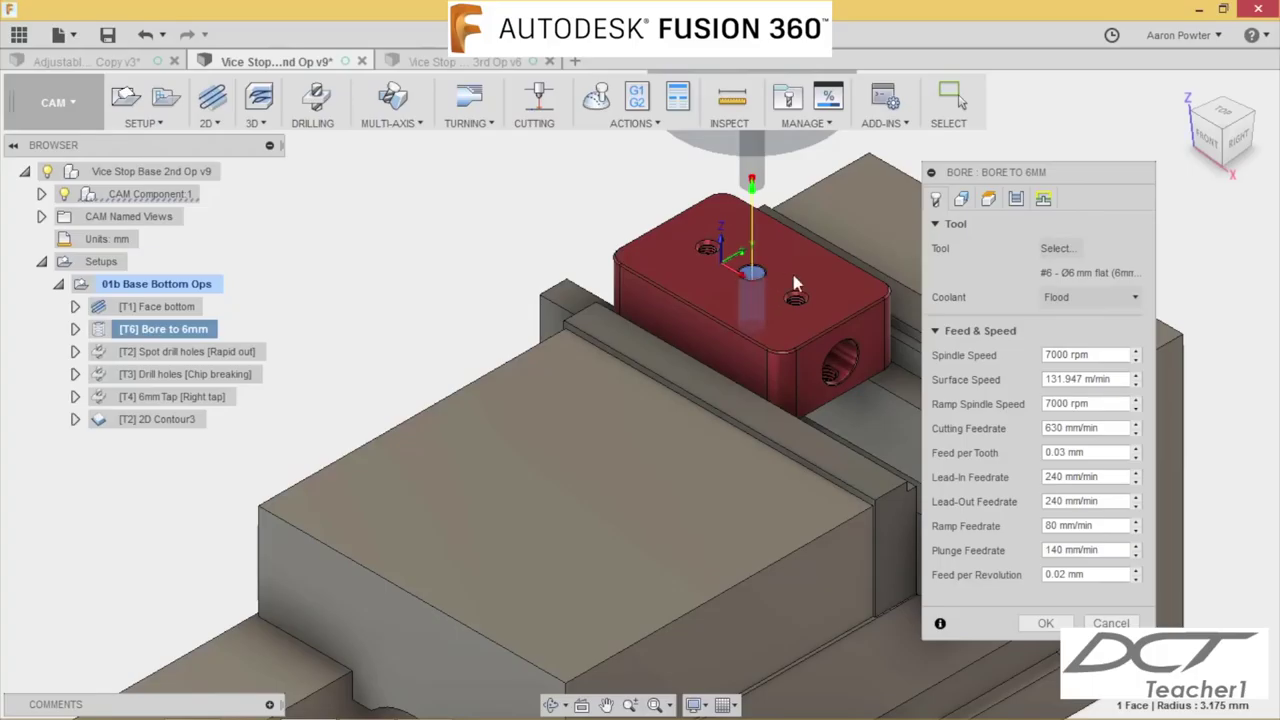
# Step: Review the Bore to 6mm operation's geometry, heights, passes and linking settings, and accept the operation
pyautogui.click(962, 199)
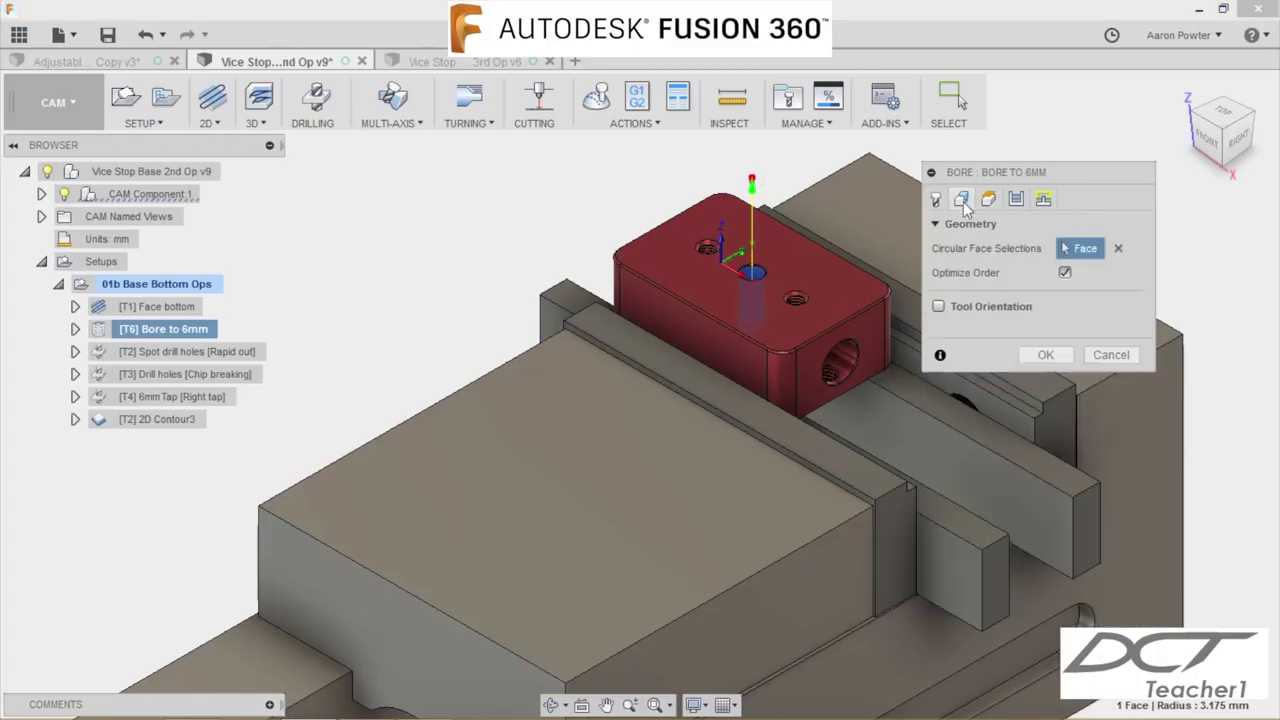
pyautogui.click(990, 199)
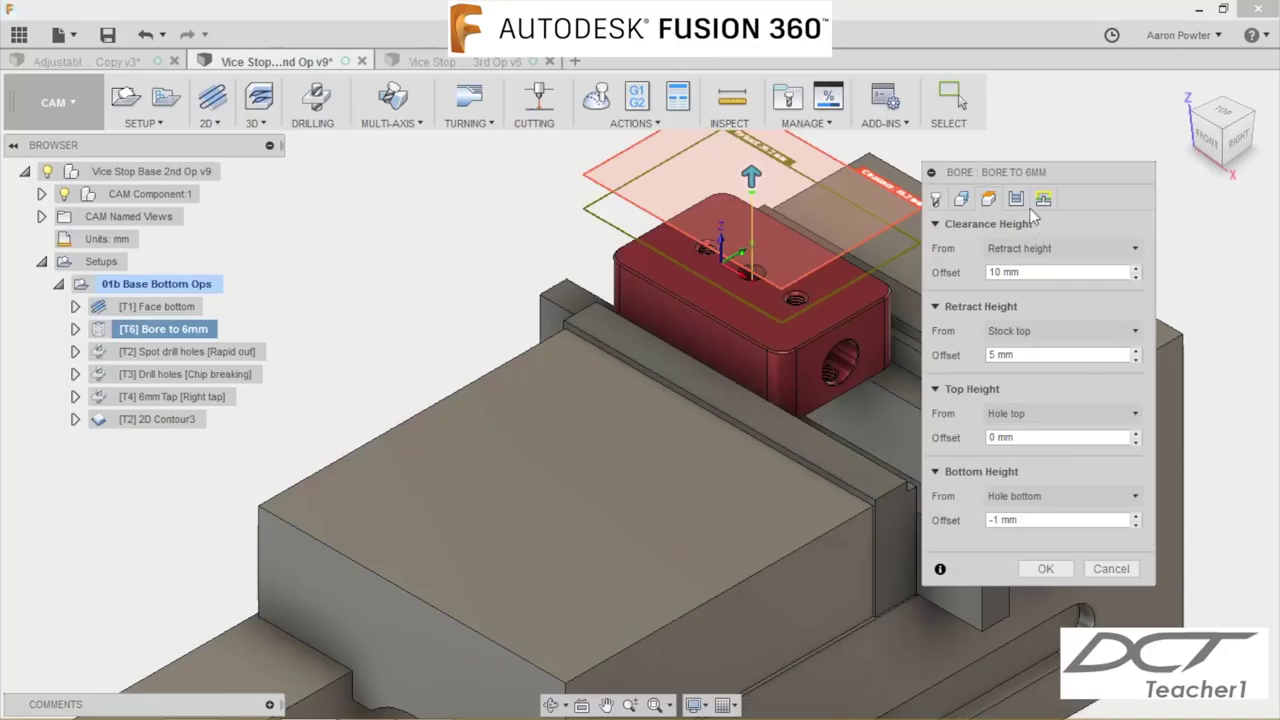
pyautogui.click(1016, 200)
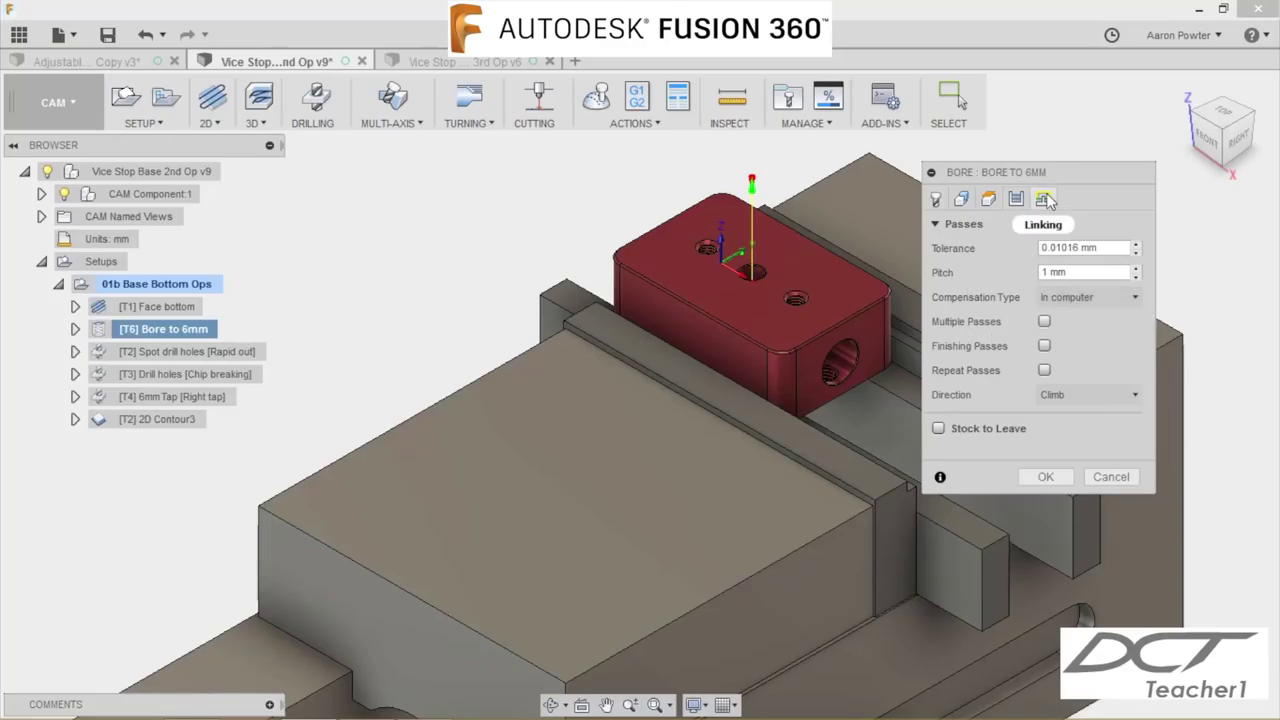
pyautogui.click(1045, 200)
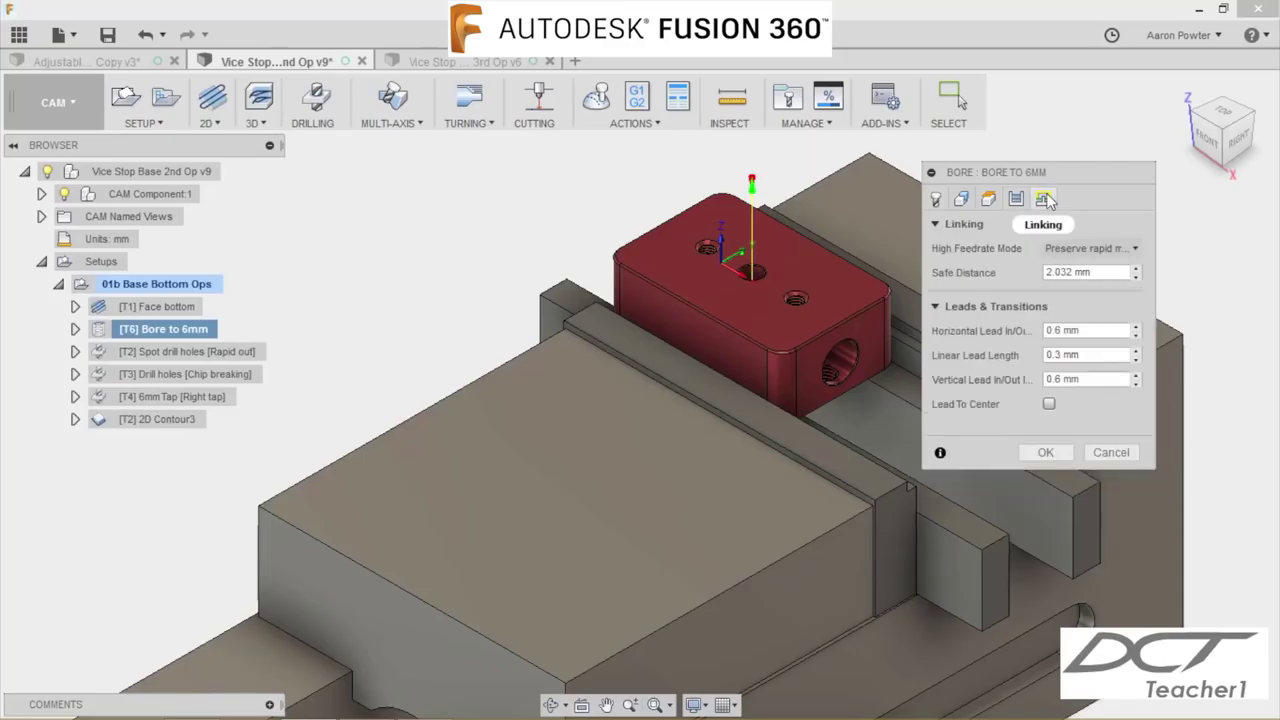
pyautogui.click(1047, 452)
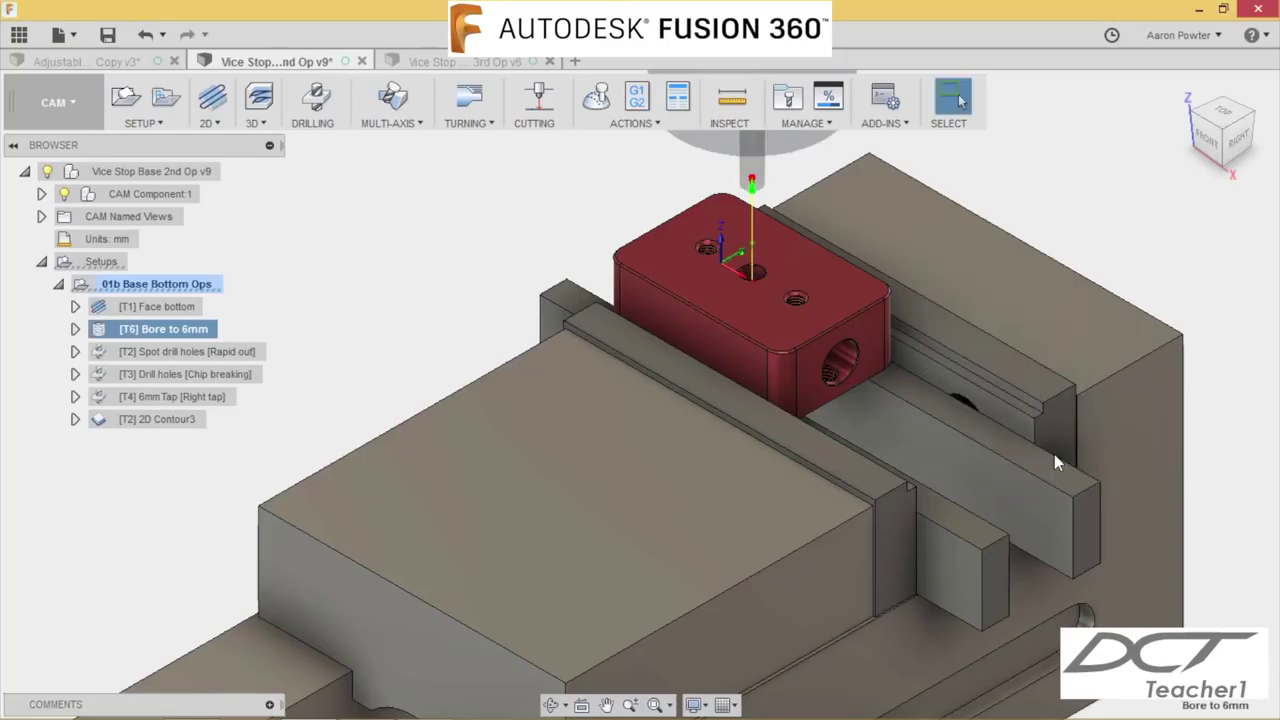
# Step: Open the Spot drill holes operation, review its tool, hole points, heights and cycle type, and accept it
pyautogui.click(179, 356)
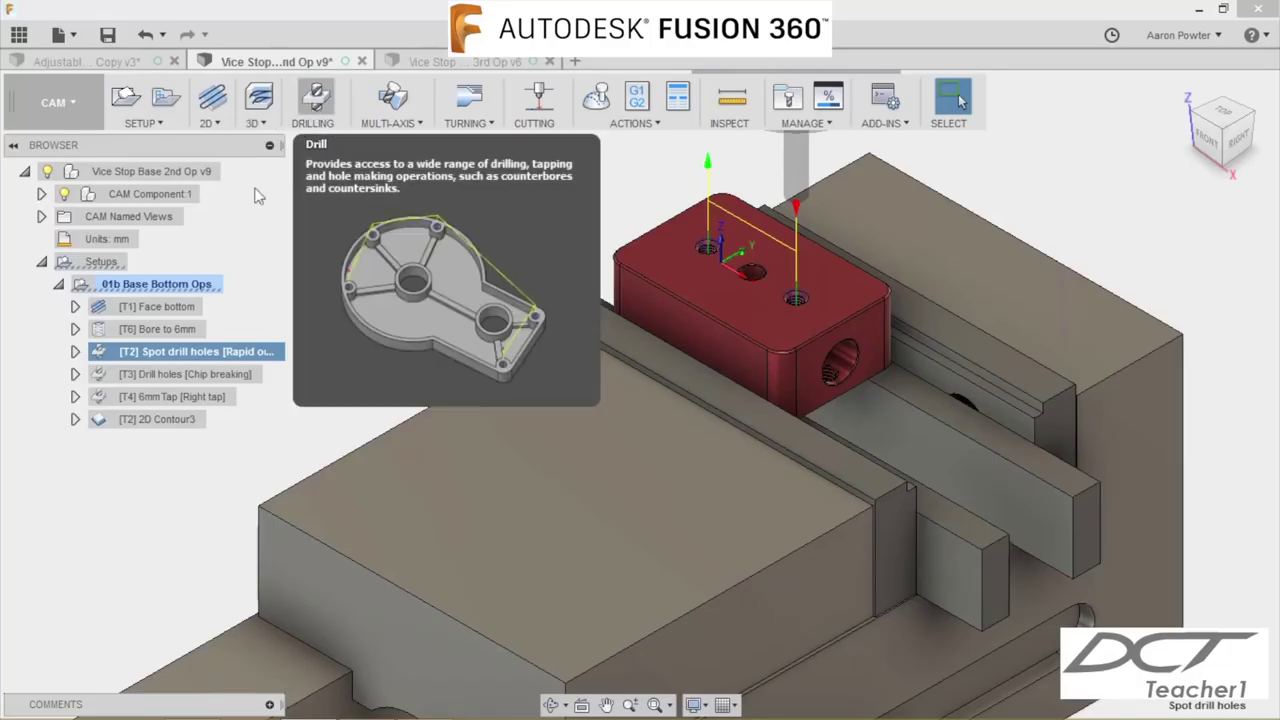
pyautogui.click(158, 353)
pyautogui.rightClick(100, 358)
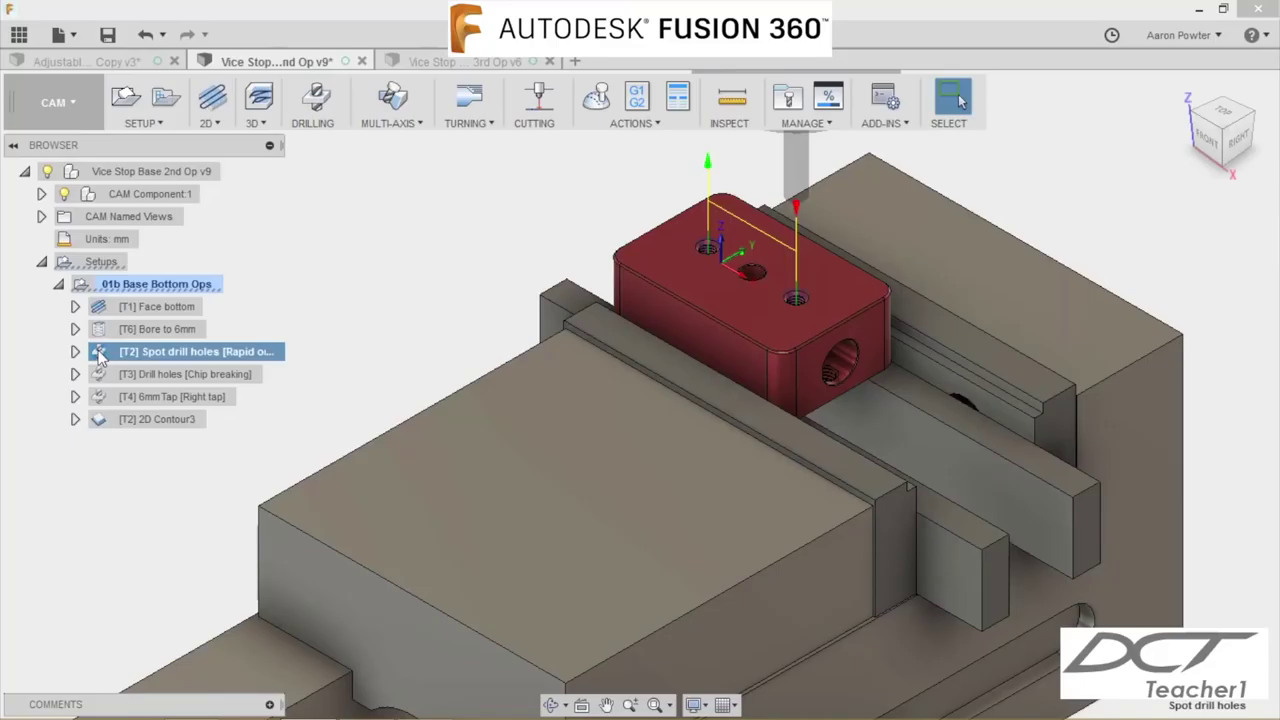
pyautogui.click(131, 13)
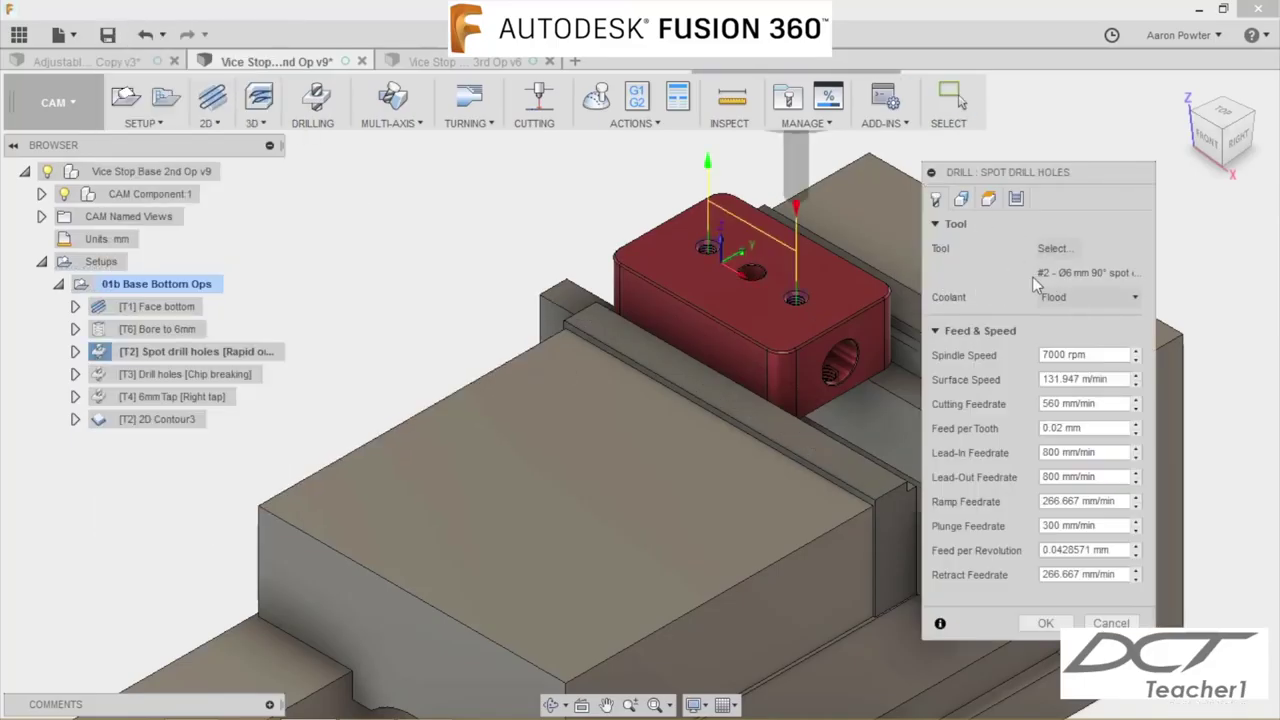
pyautogui.click(961, 199)
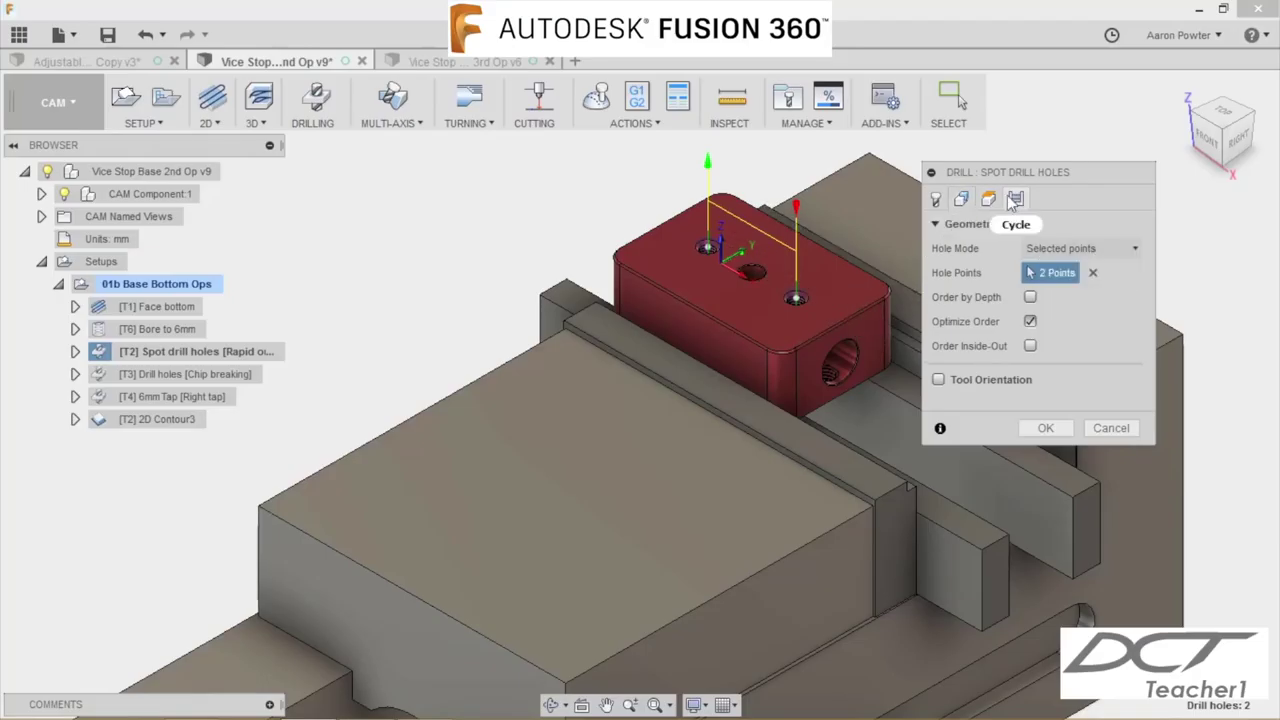
pyautogui.click(988, 199)
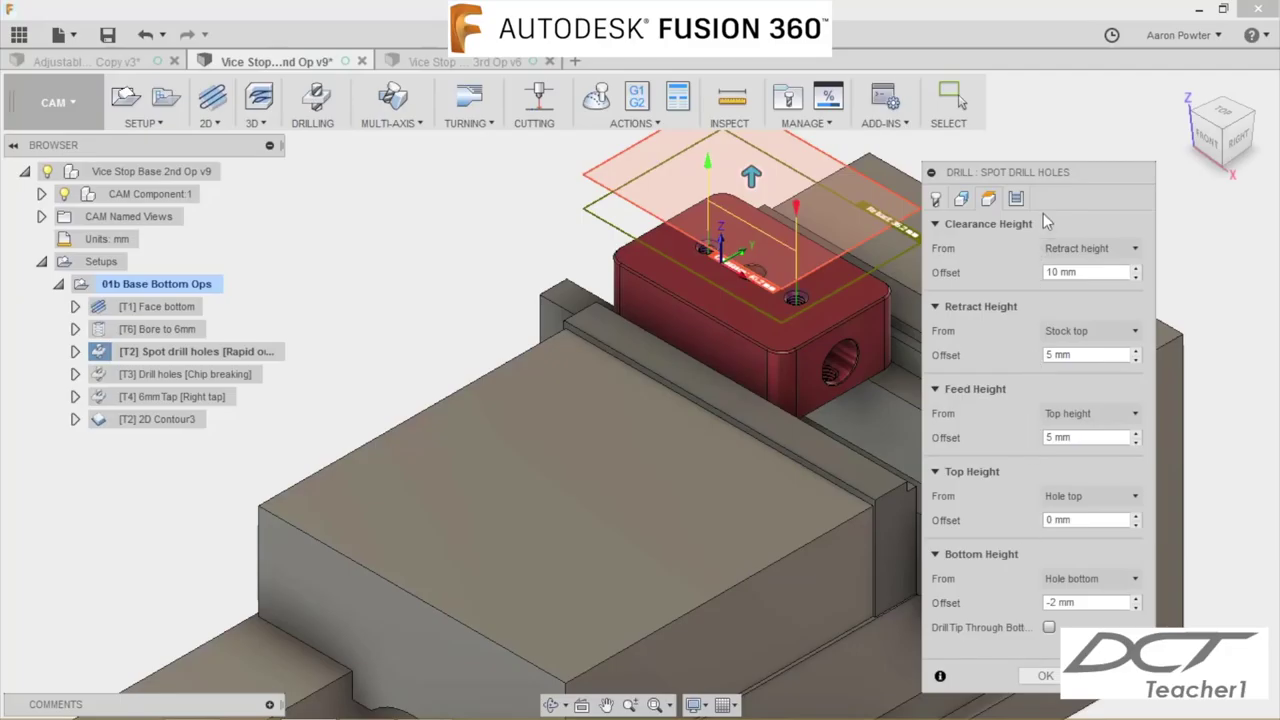
pyautogui.click(1017, 199)
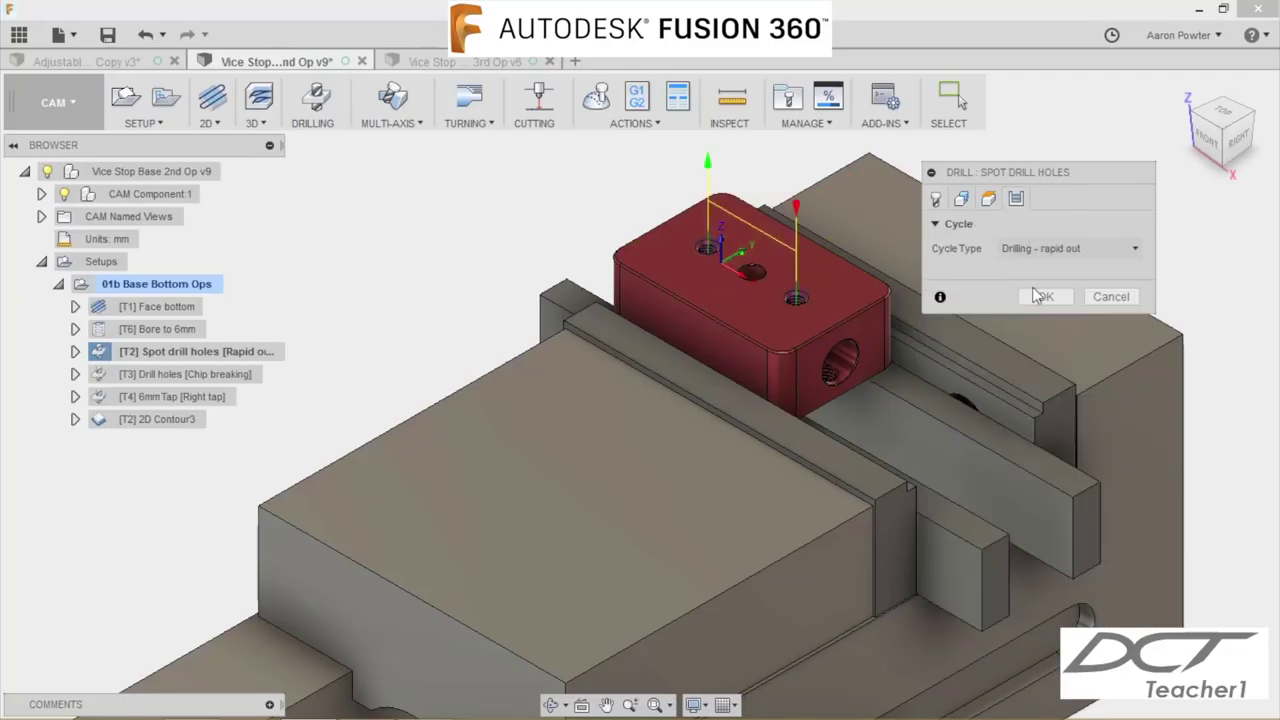
pyautogui.moveTo(1084, 256)
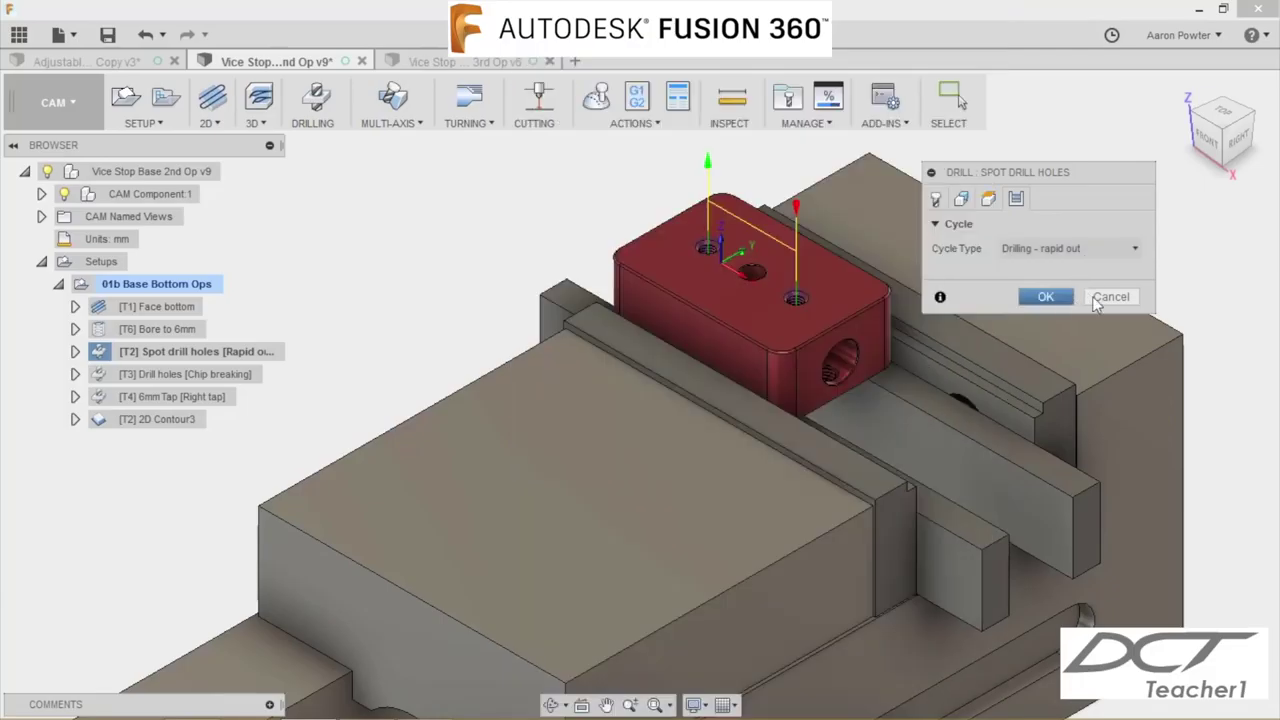
pyautogui.click(1047, 298)
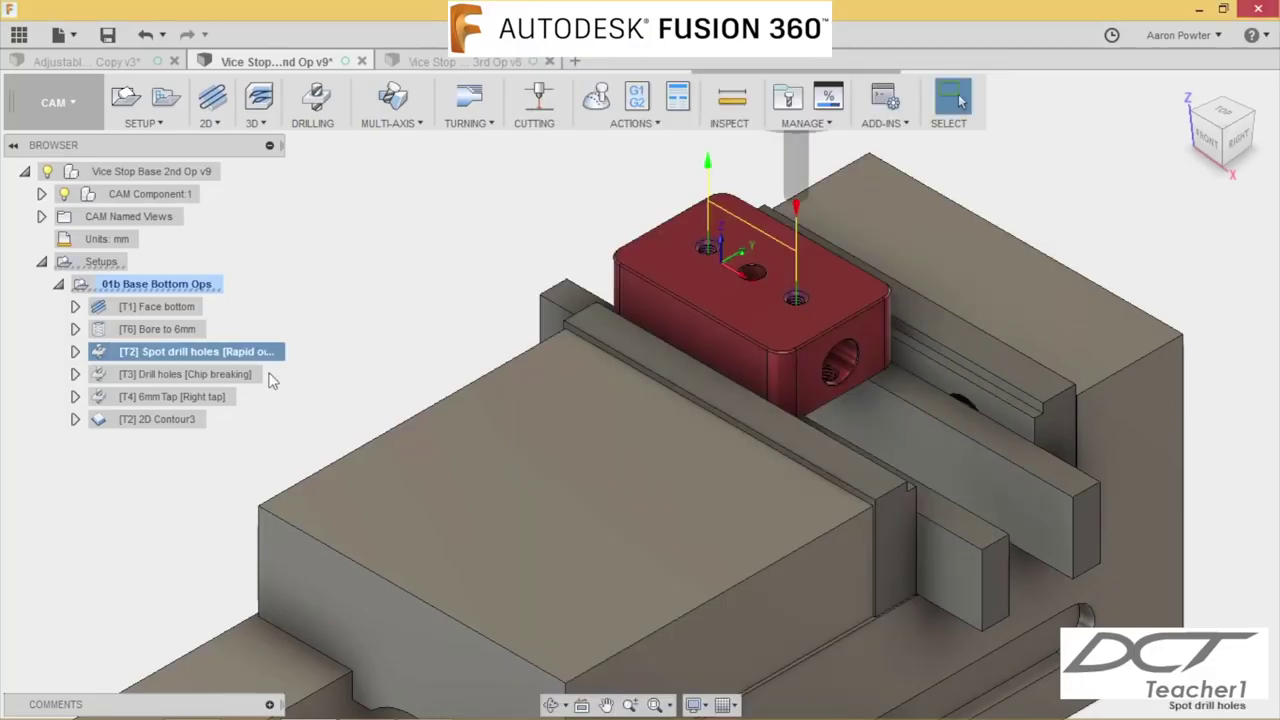
# Step: Display the Drill holes toolpath and look at the derived drilling options for the Spot drill holes operation without creating one
pyautogui.click(230, 374)
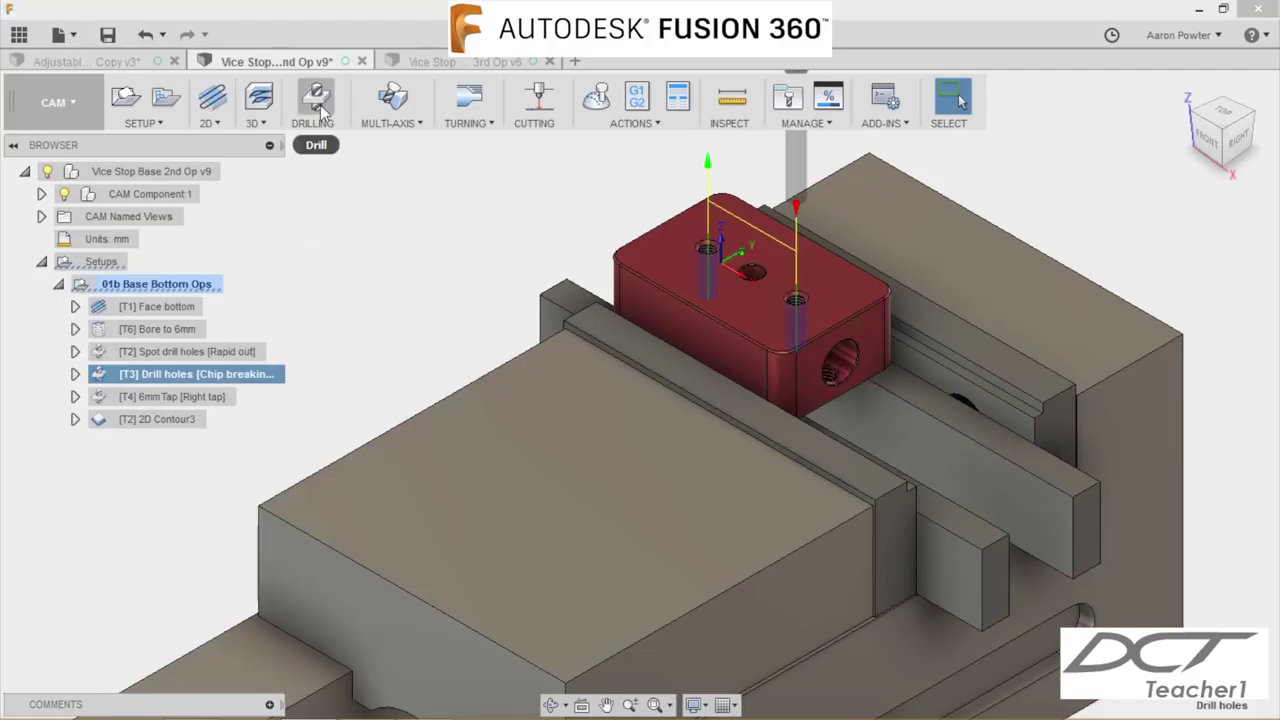
pyautogui.rightClick(187, 351)
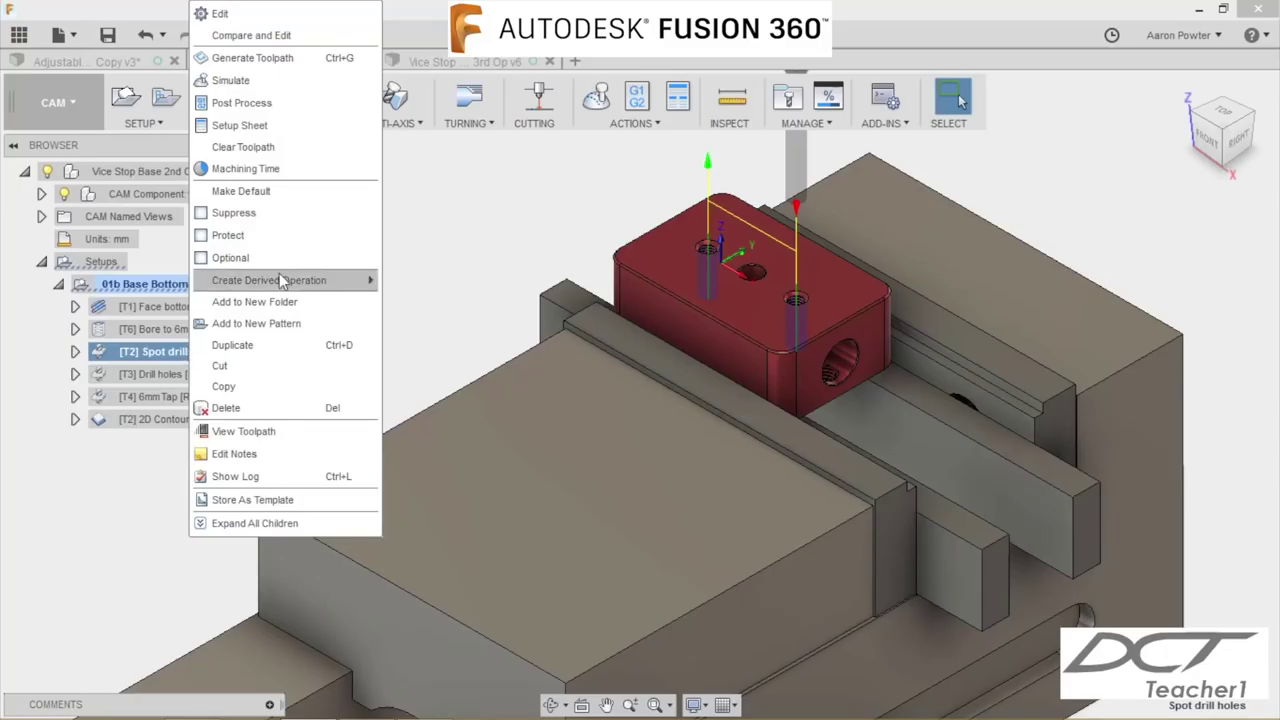
pyautogui.moveTo(279, 276)
pyautogui.moveTo(425, 286)
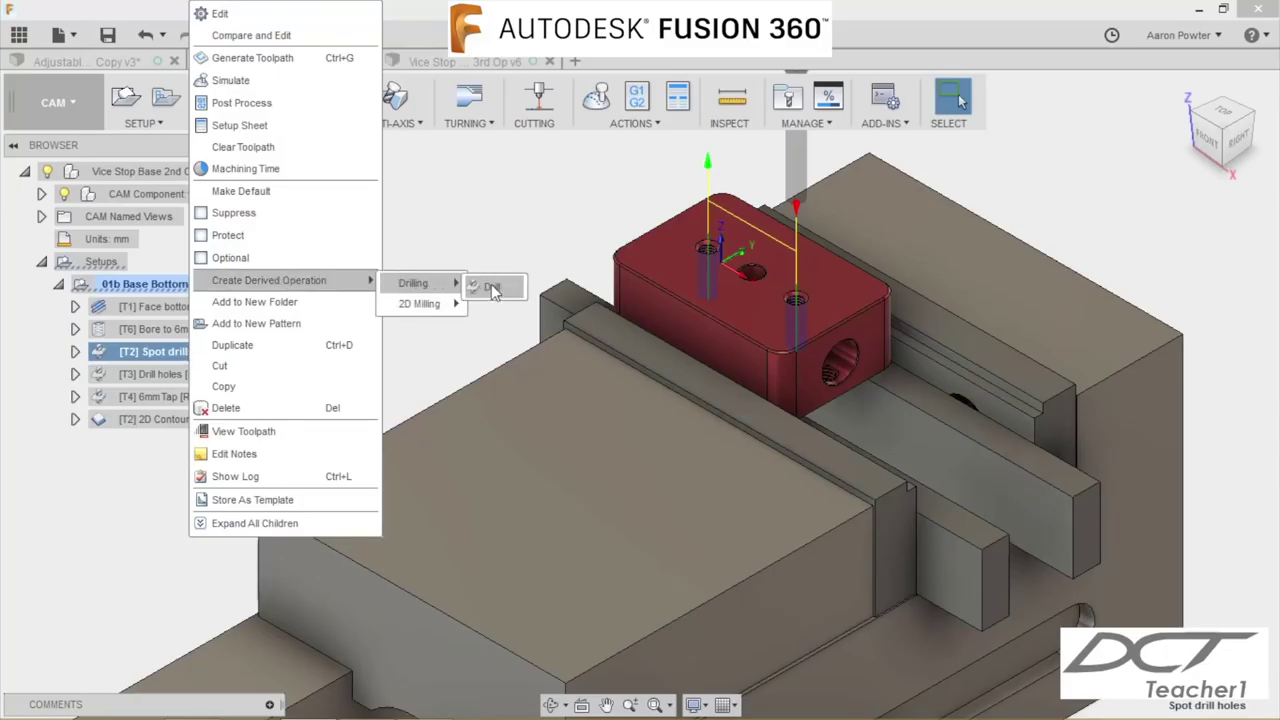
pyautogui.click(474, 230)
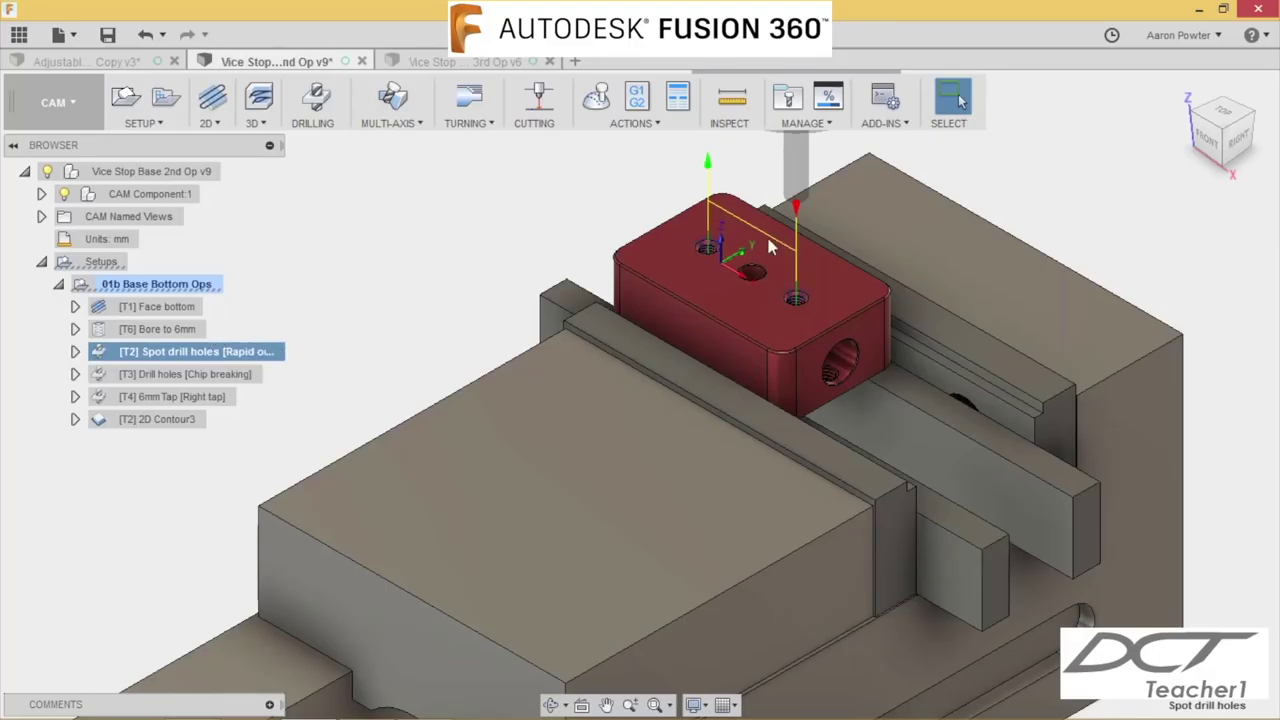
# Step: Open the Drill holes operation, review its tool, hole faces, hole mode choices, heights and chip-breaking cycle, and accept it
pyautogui.rightClick(197, 373)
pyautogui.click(232, 21)
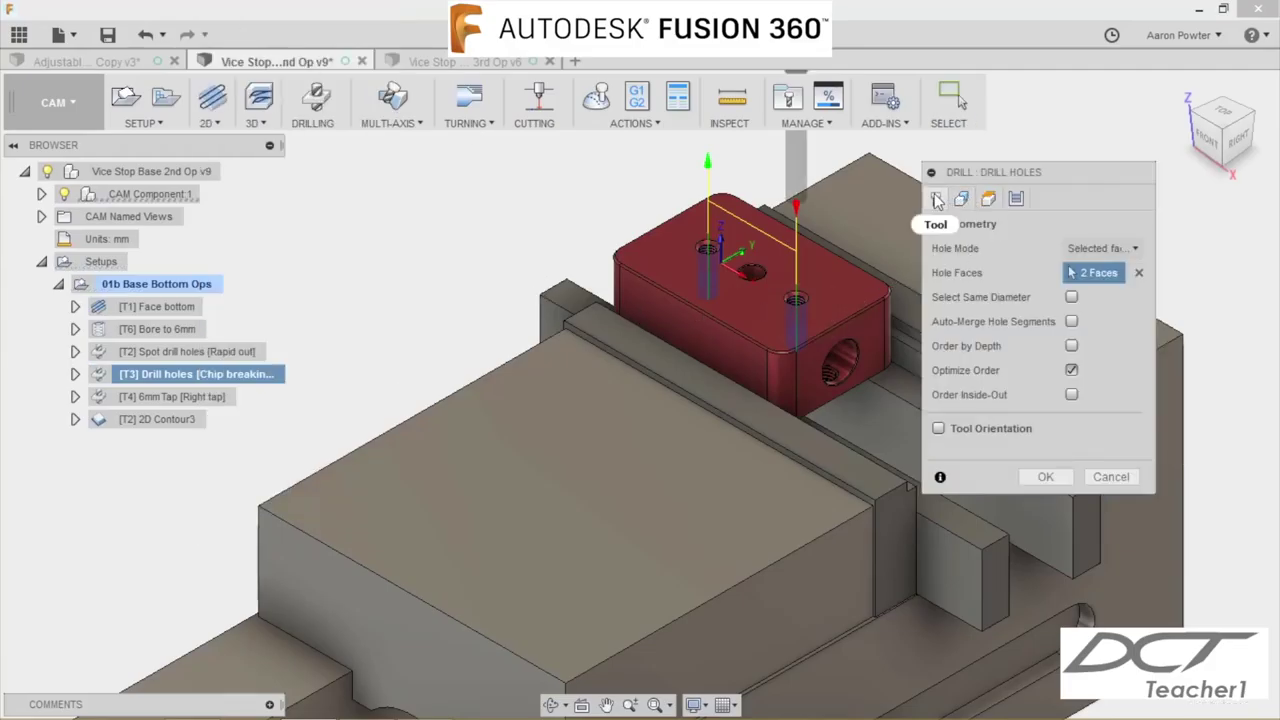
pyautogui.click(938, 200)
pyautogui.click(961, 200)
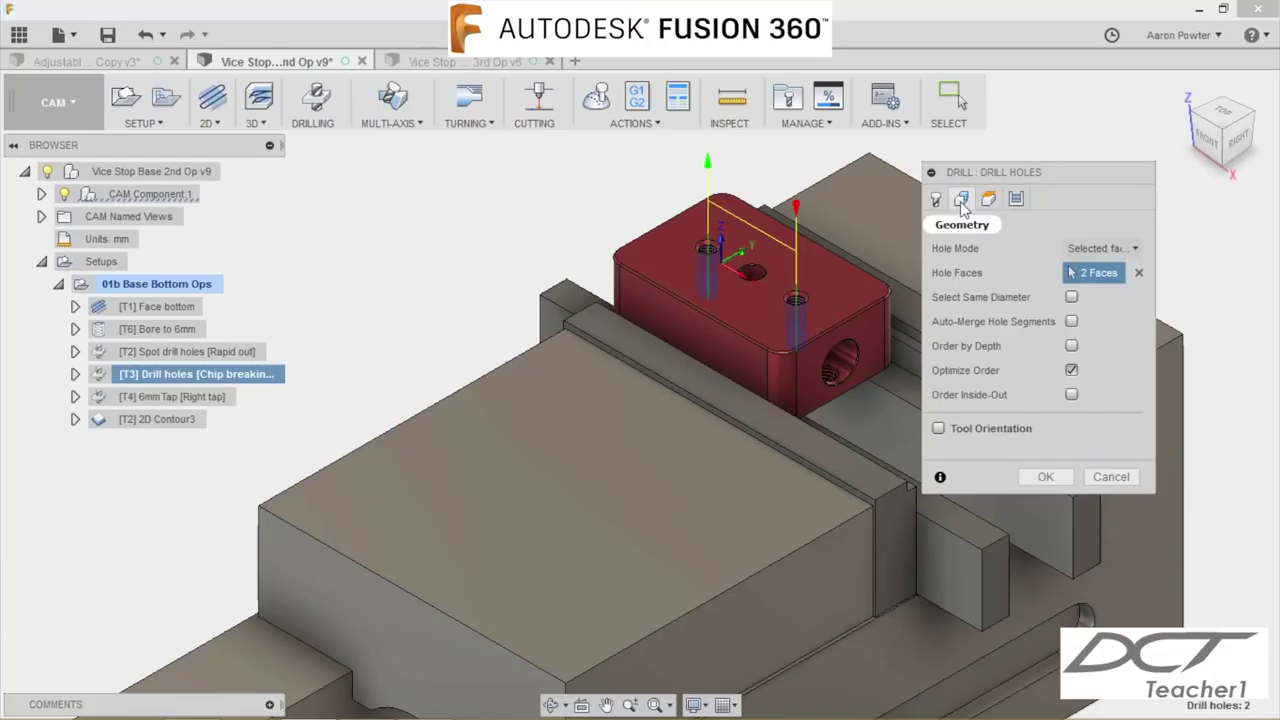
pyautogui.click(1133, 250)
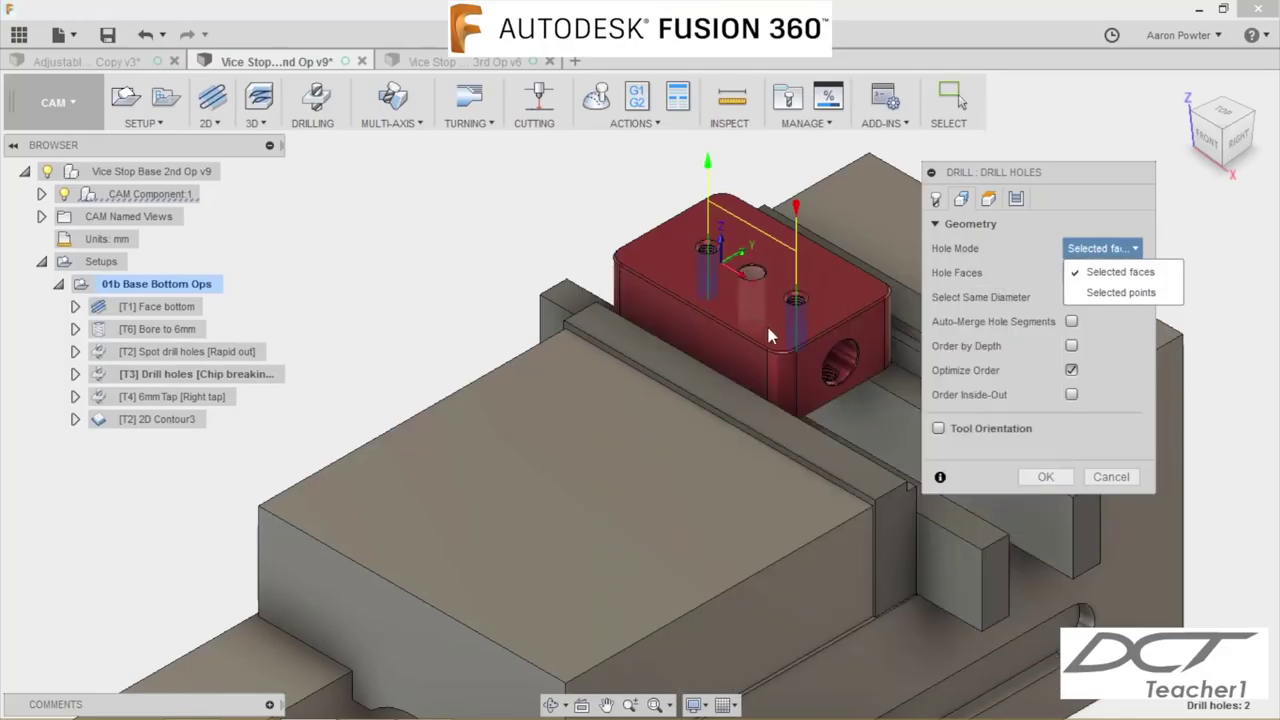
pyautogui.scroll(3, 766, 335)
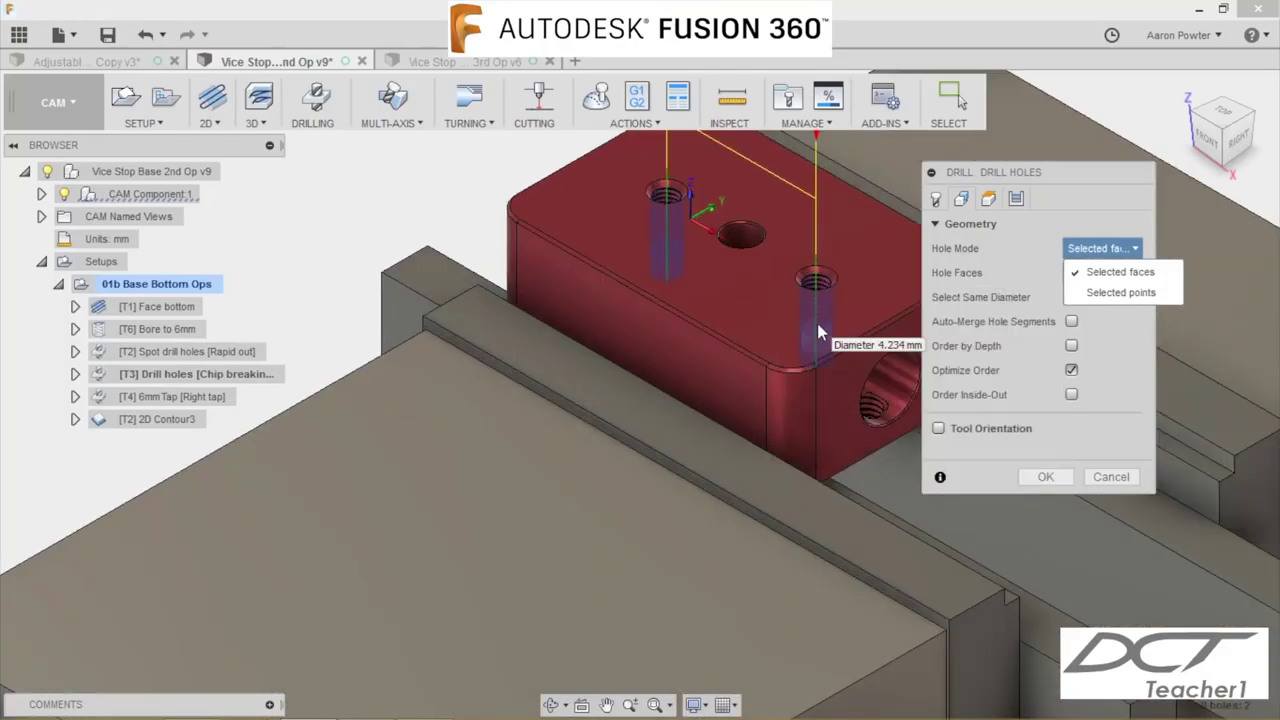
pyautogui.click(988, 199)
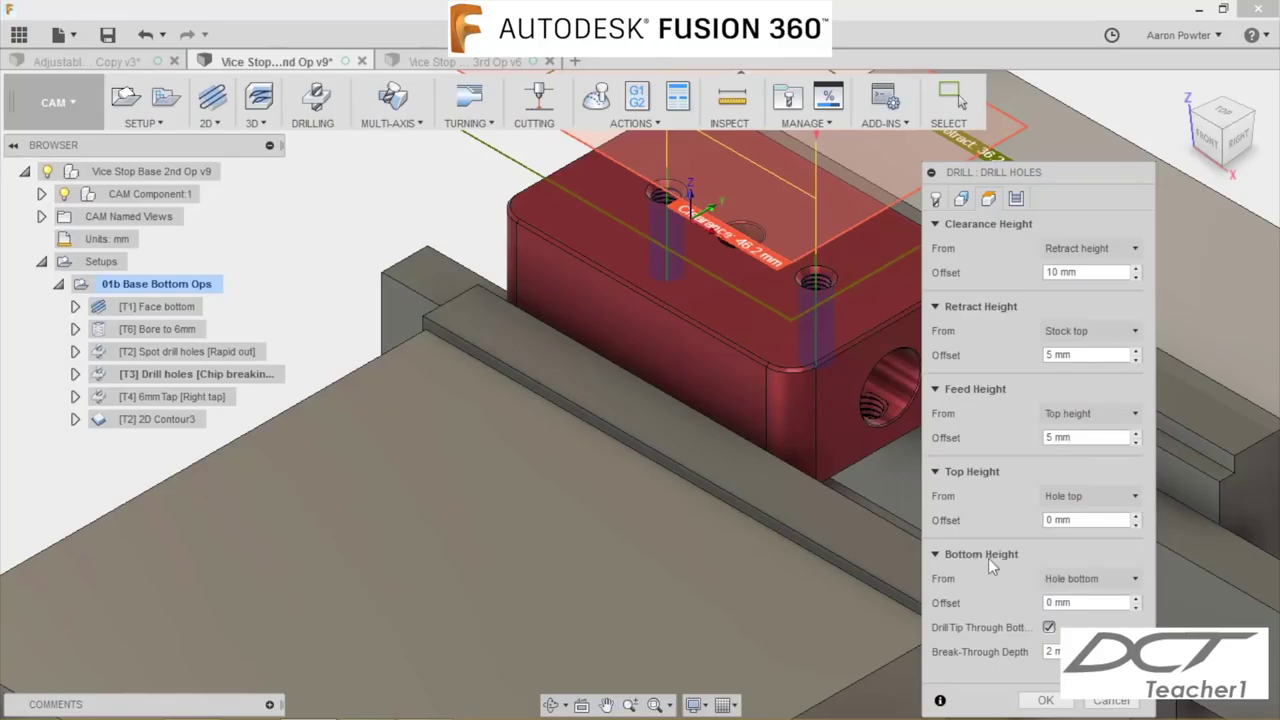
pyautogui.click(1017, 200)
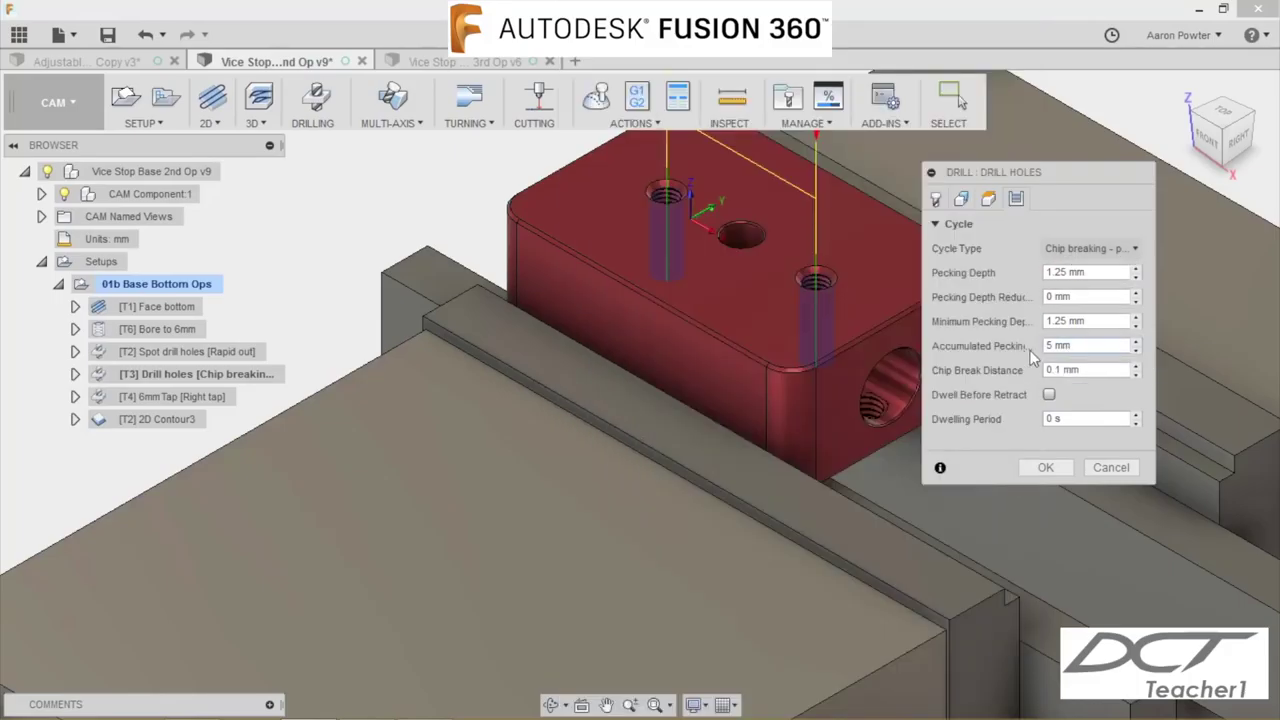
pyautogui.click(1047, 467)
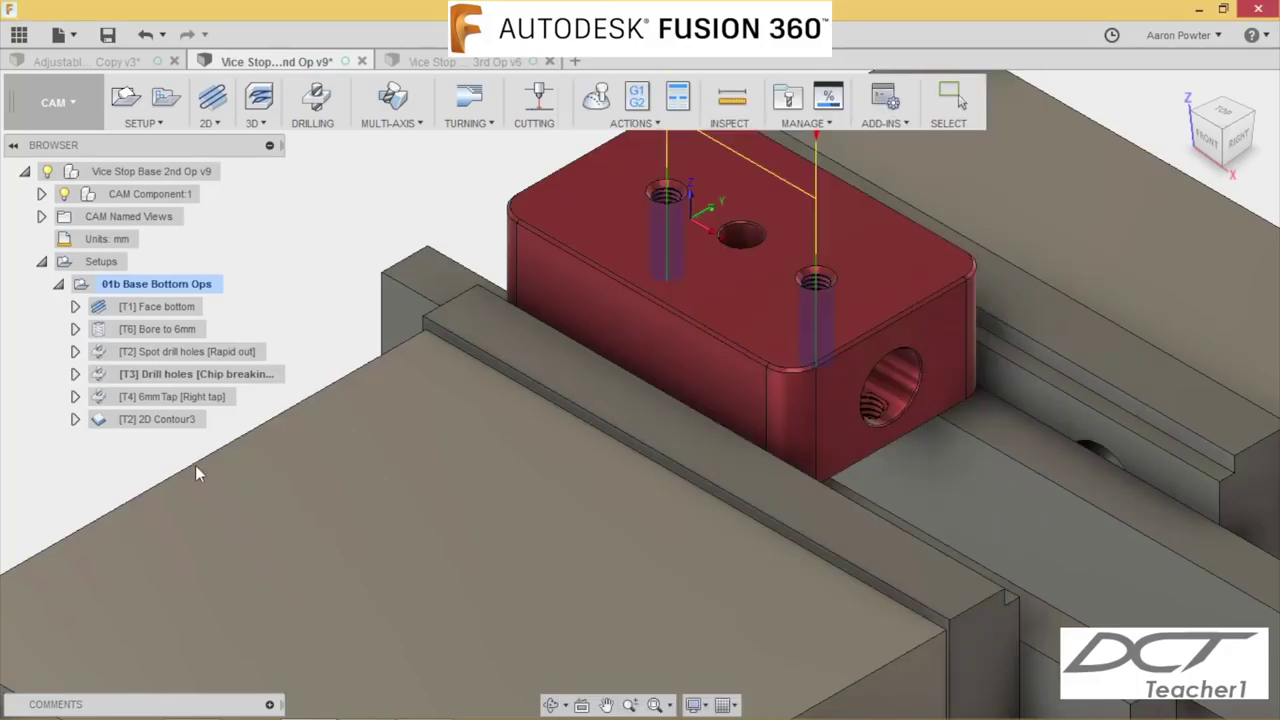
# Step: Display the 6mm Tap toolpath and look at the derived operation choices for the Drill holes operation without creating one
pyautogui.click(171, 398)
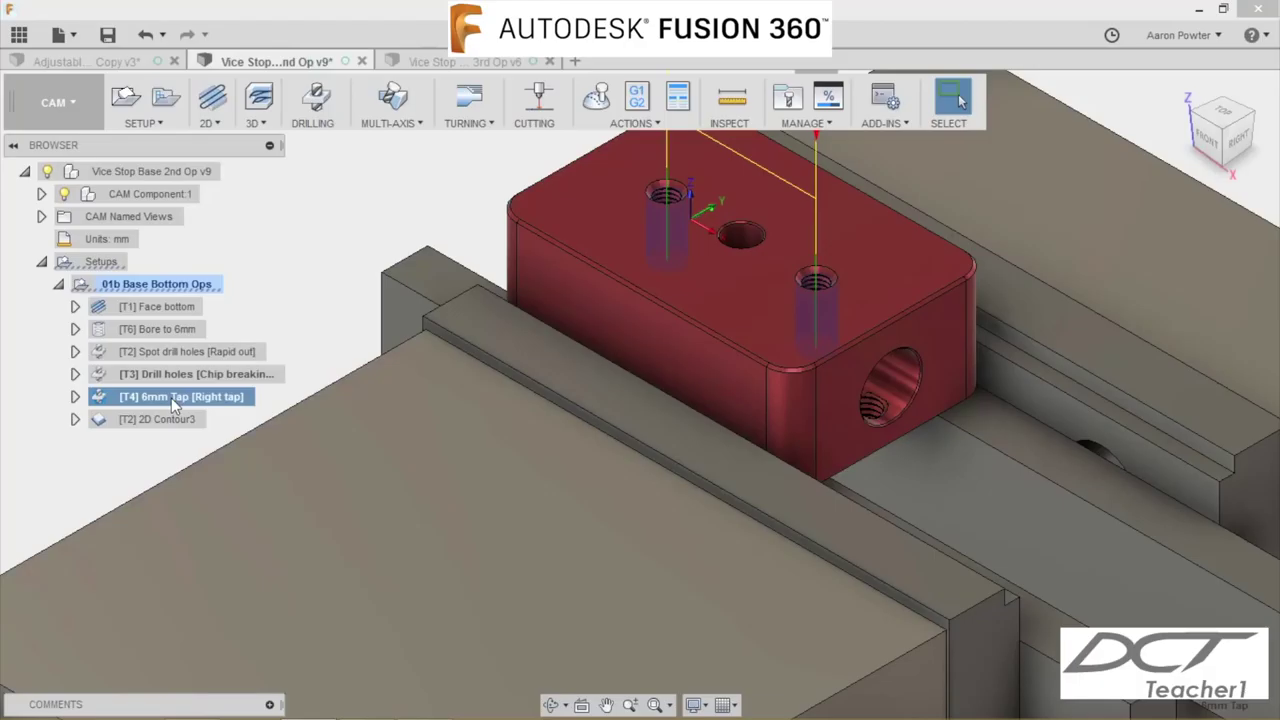
pyautogui.rightClick(171, 398)
pyautogui.click(88, 463)
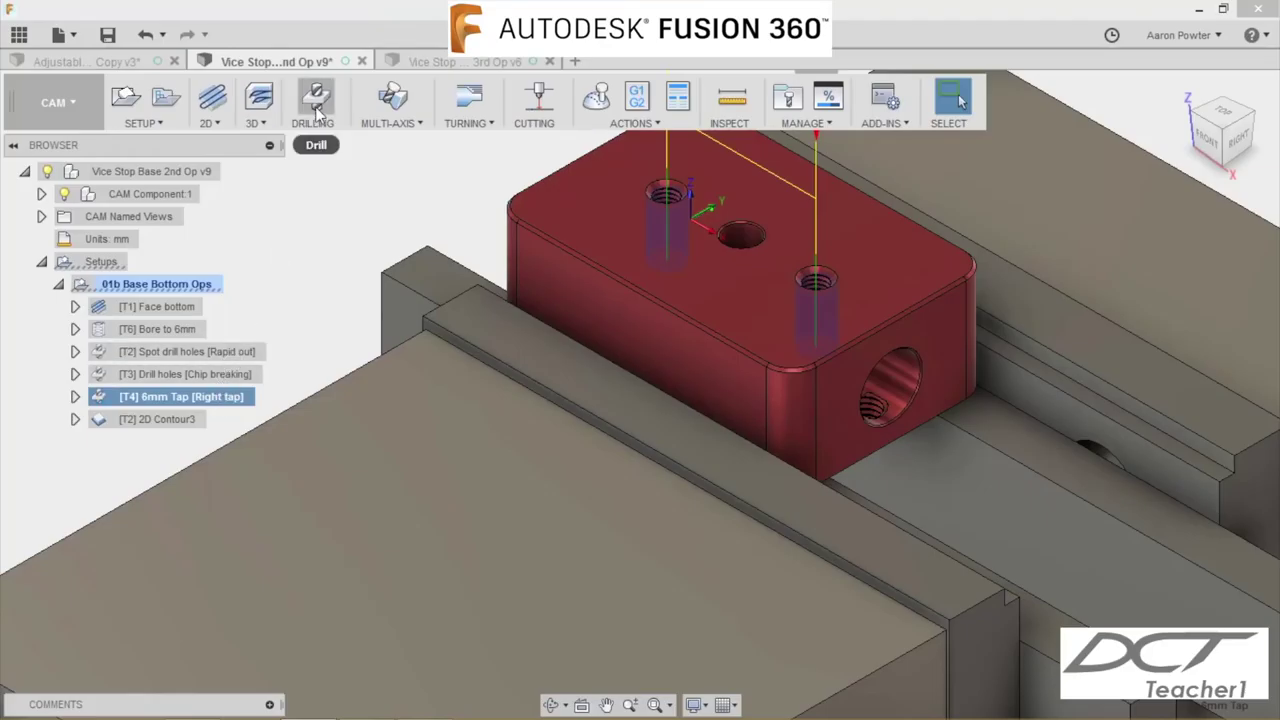
pyautogui.rightClick(183, 376)
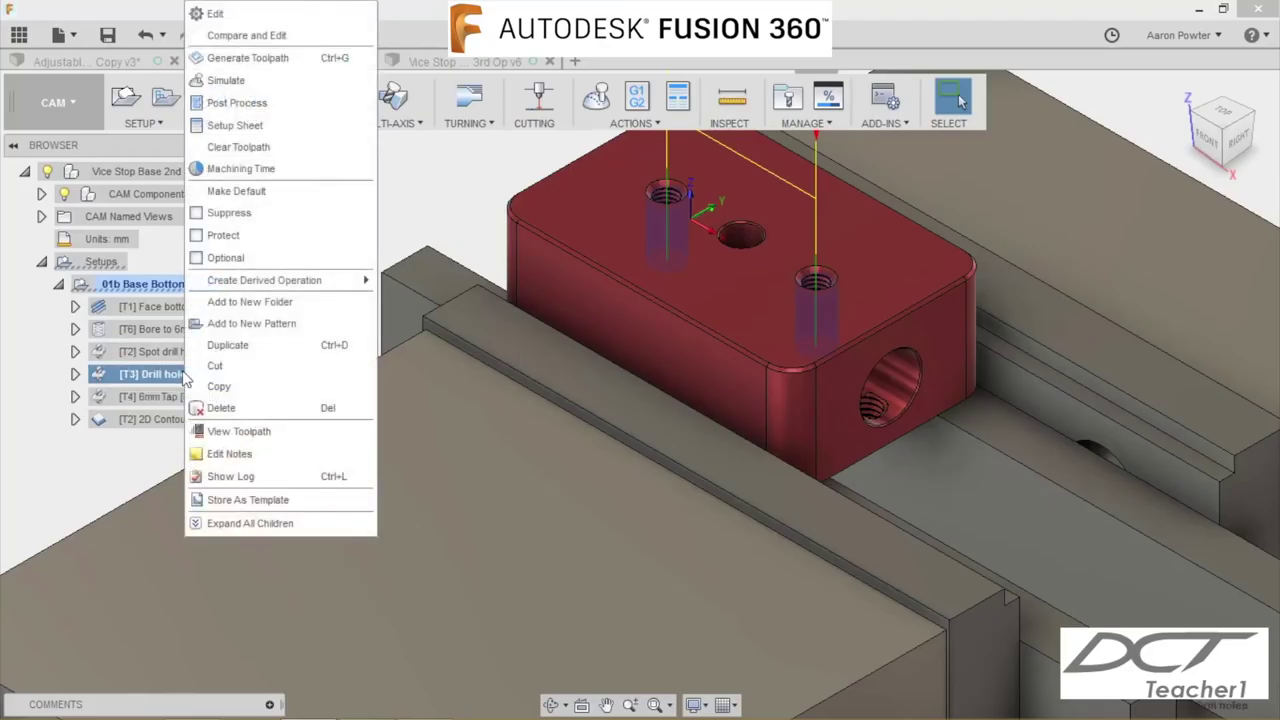
pyautogui.moveTo(240, 289)
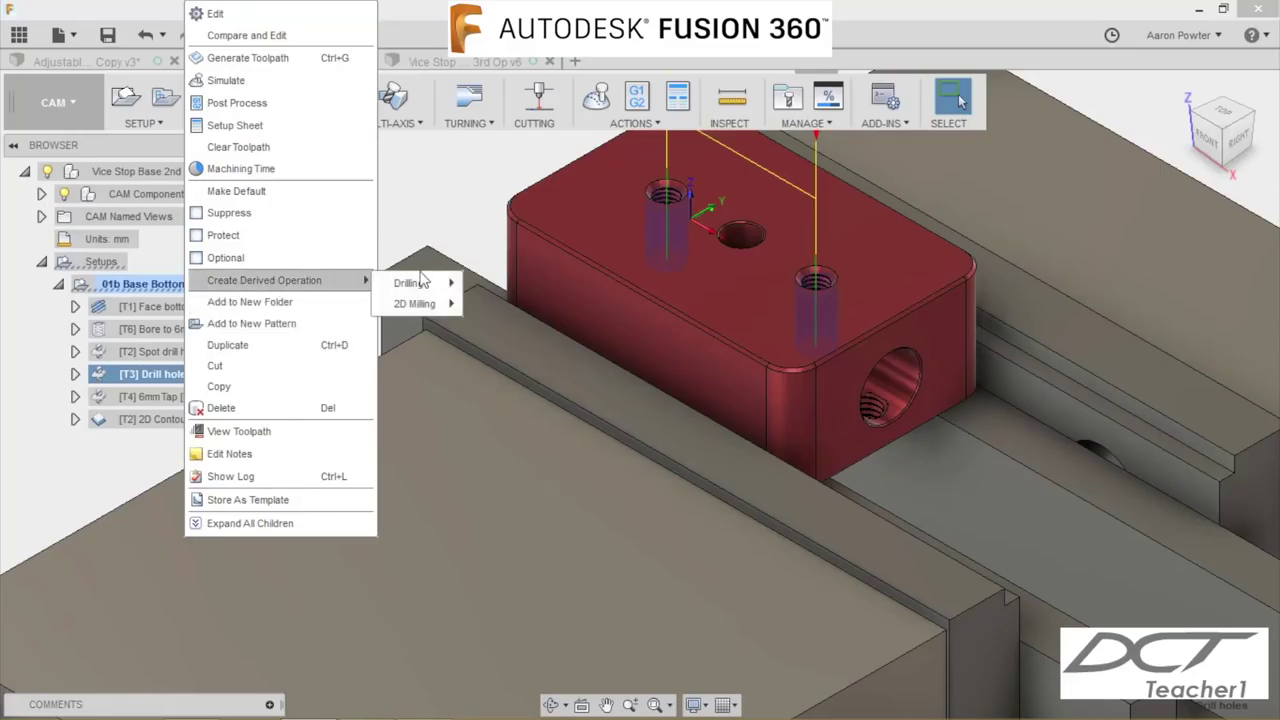
pyautogui.click(58, 476)
# Step: Open the 6mm Tap operation for editing and review its tool, hole faces and heights
pyautogui.rightClick(127, 396)
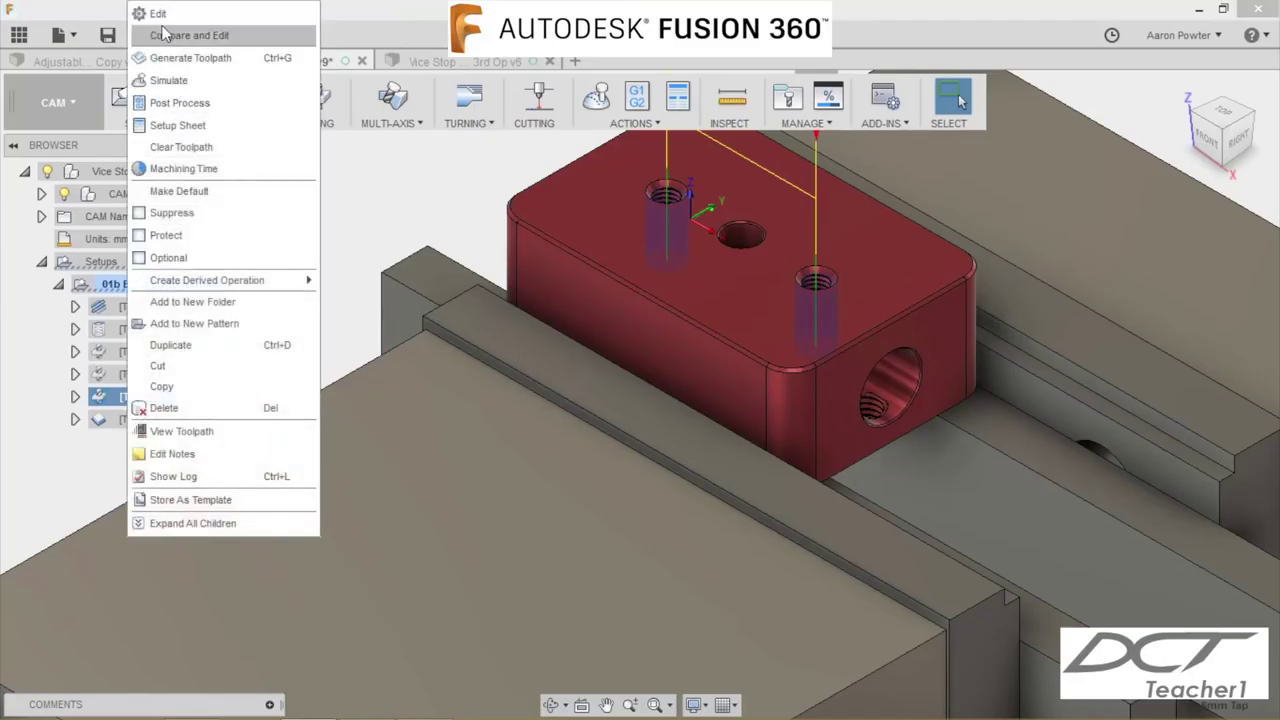
pyautogui.click(163, 20)
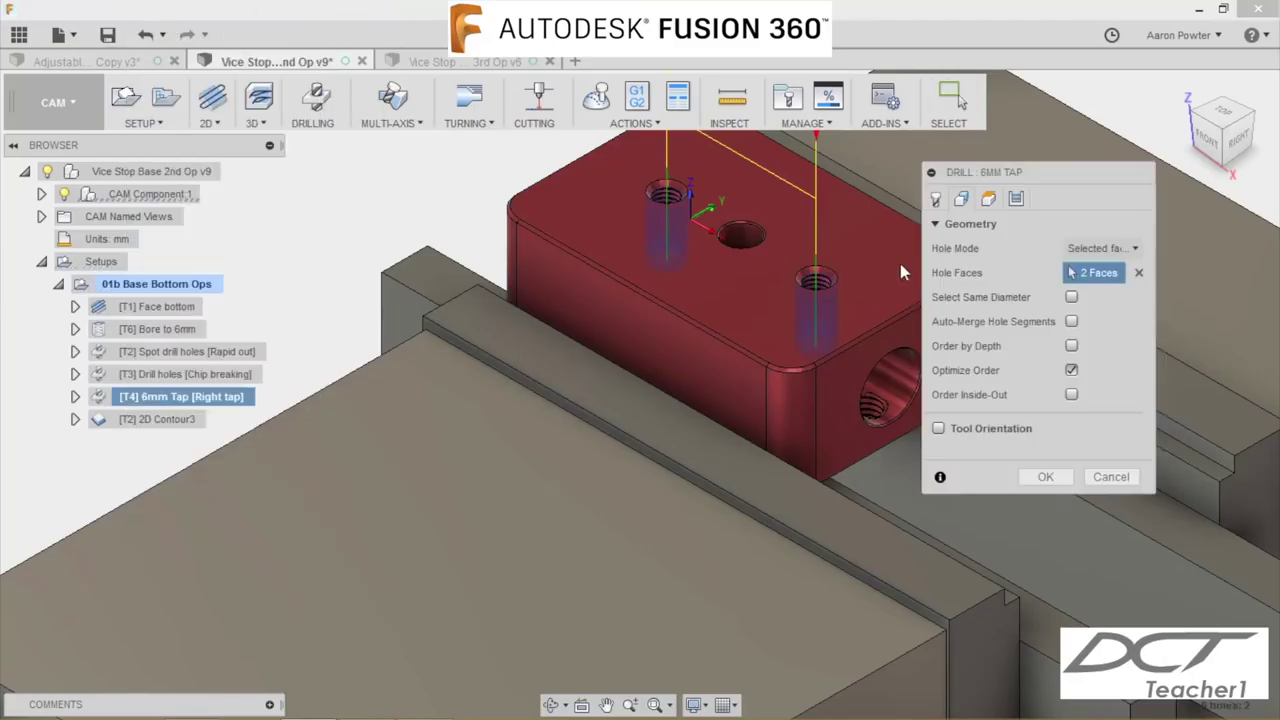
pyautogui.click(937, 200)
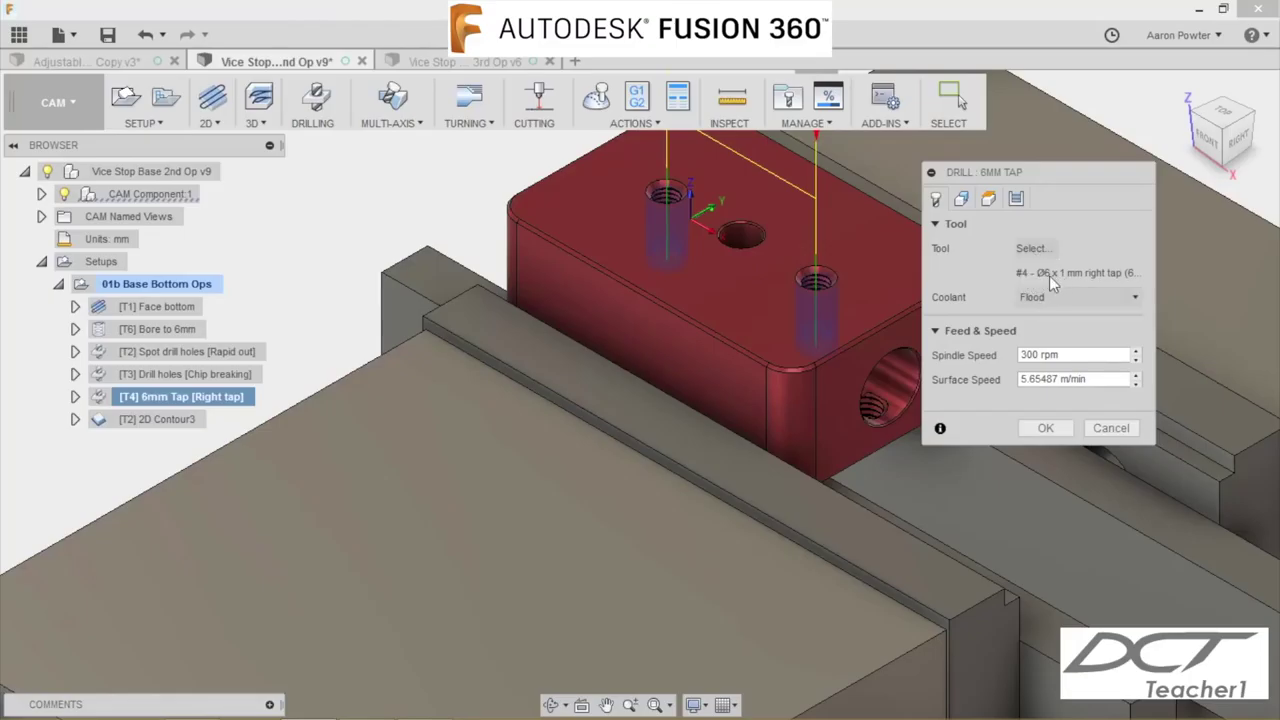
pyautogui.click(962, 200)
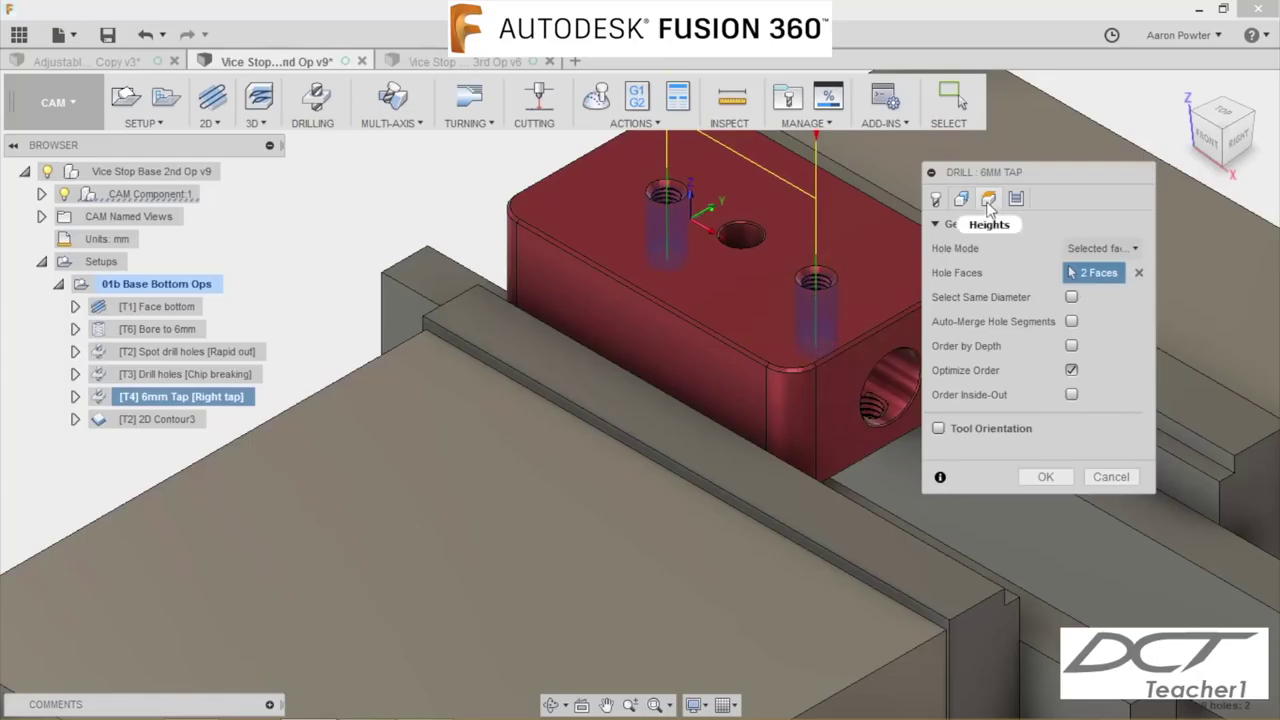
pyautogui.click(988, 200)
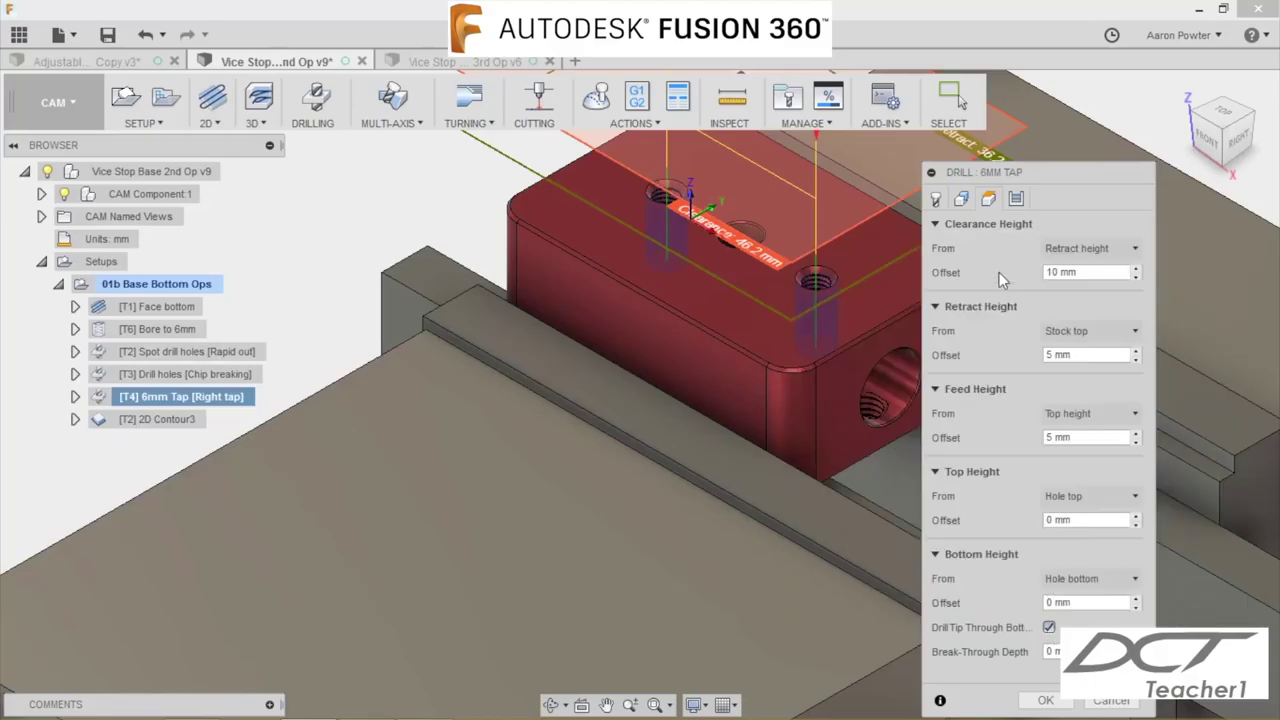
# Step: Review the 6mm Tap operation's cycle settings and the available cycle types, keep Right tapping, and accept the operation
pyautogui.click(1015, 202)
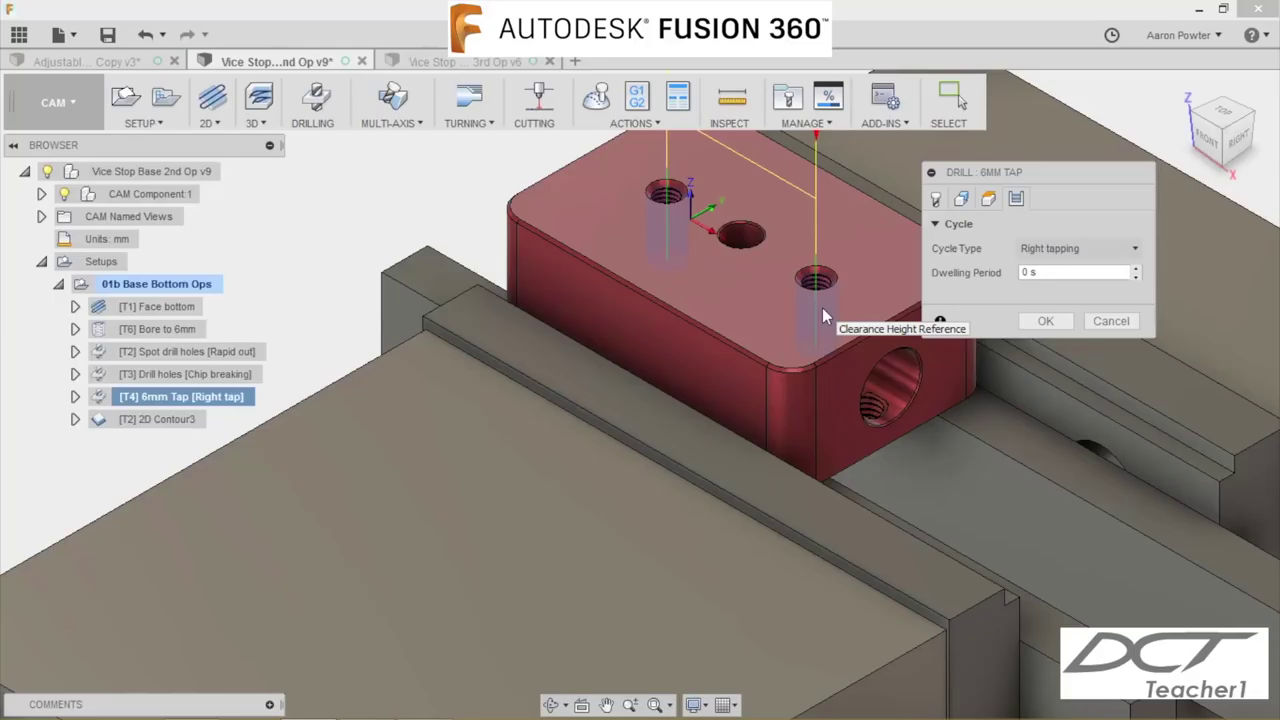
pyautogui.click(1124, 250)
pyautogui.moveTo(1110, 440)
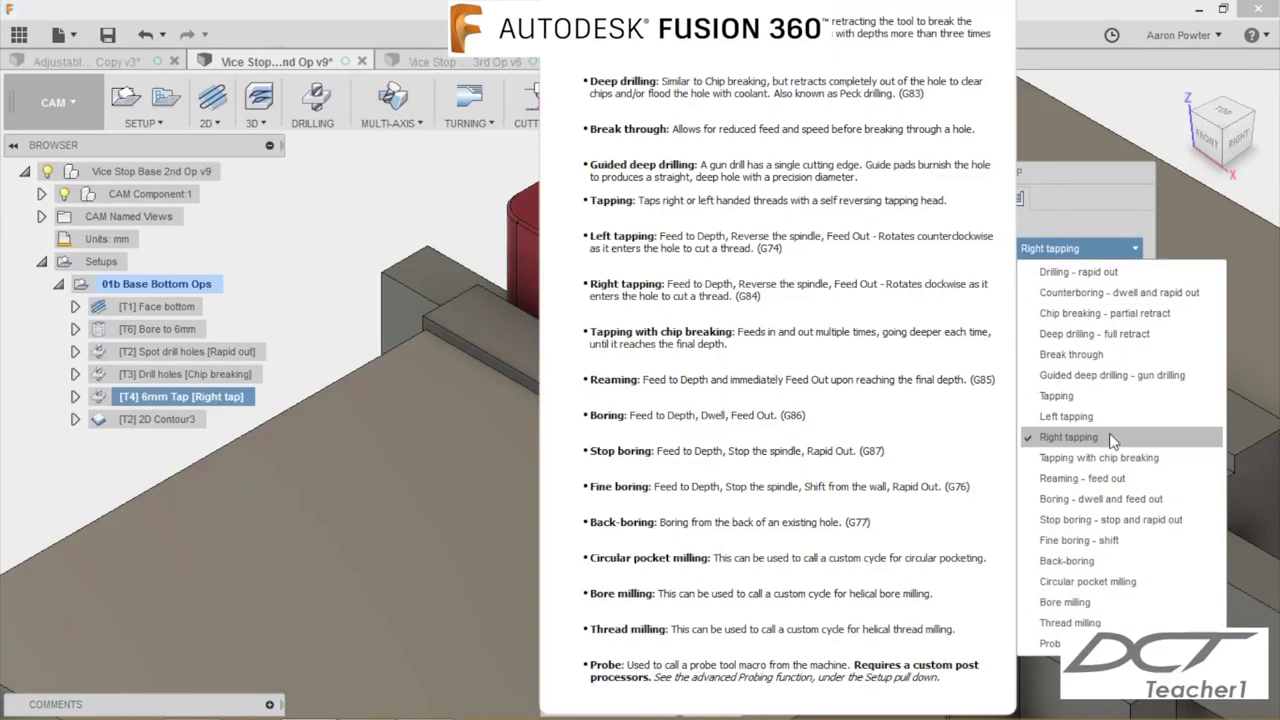
pyautogui.click(1098, 184)
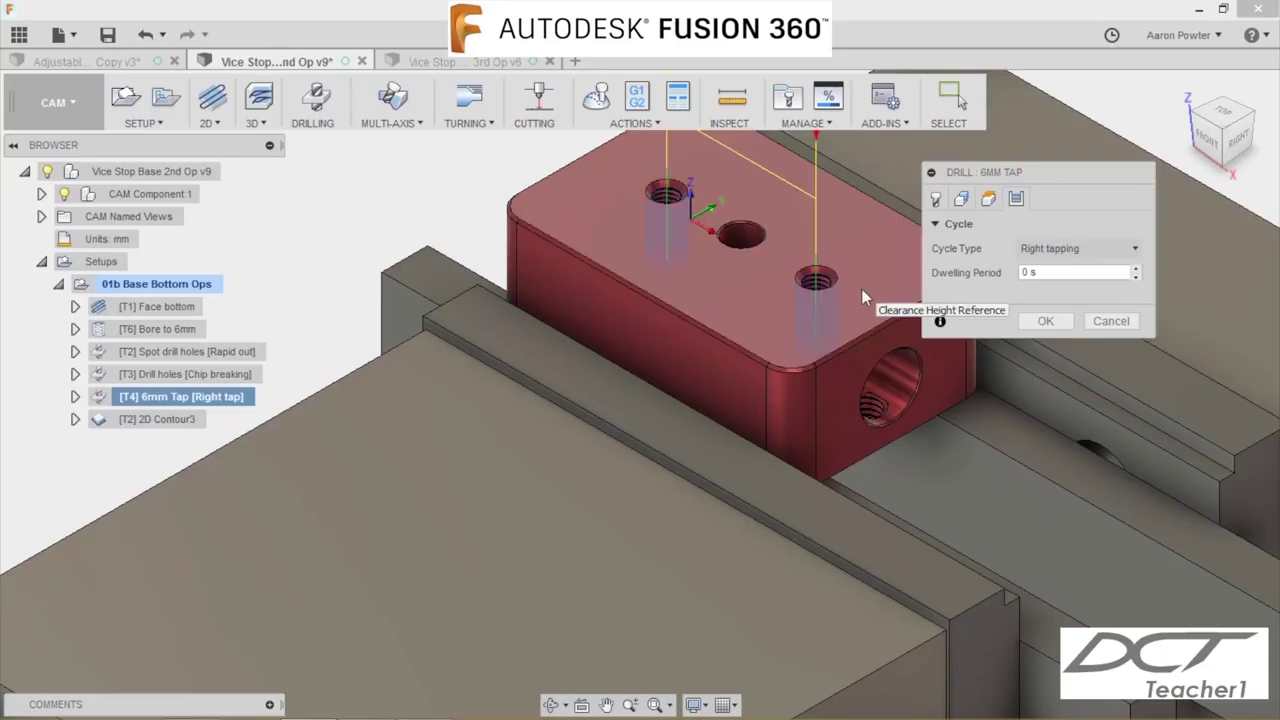
pyautogui.click(1043, 321)
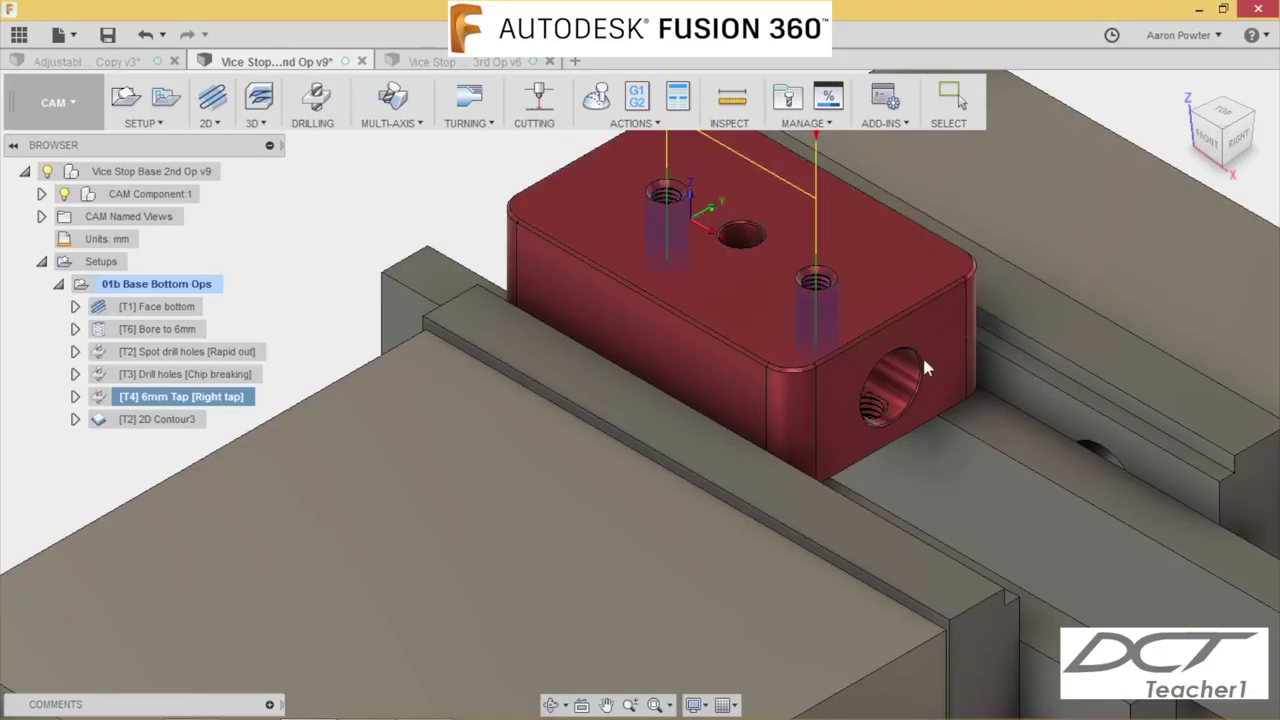
# Step: Display the 2D Contour3 toolpath and look up the 2D Contour strategy among the 2D milling operations
pyautogui.click(193, 425)
pyautogui.rightClick(193, 425)
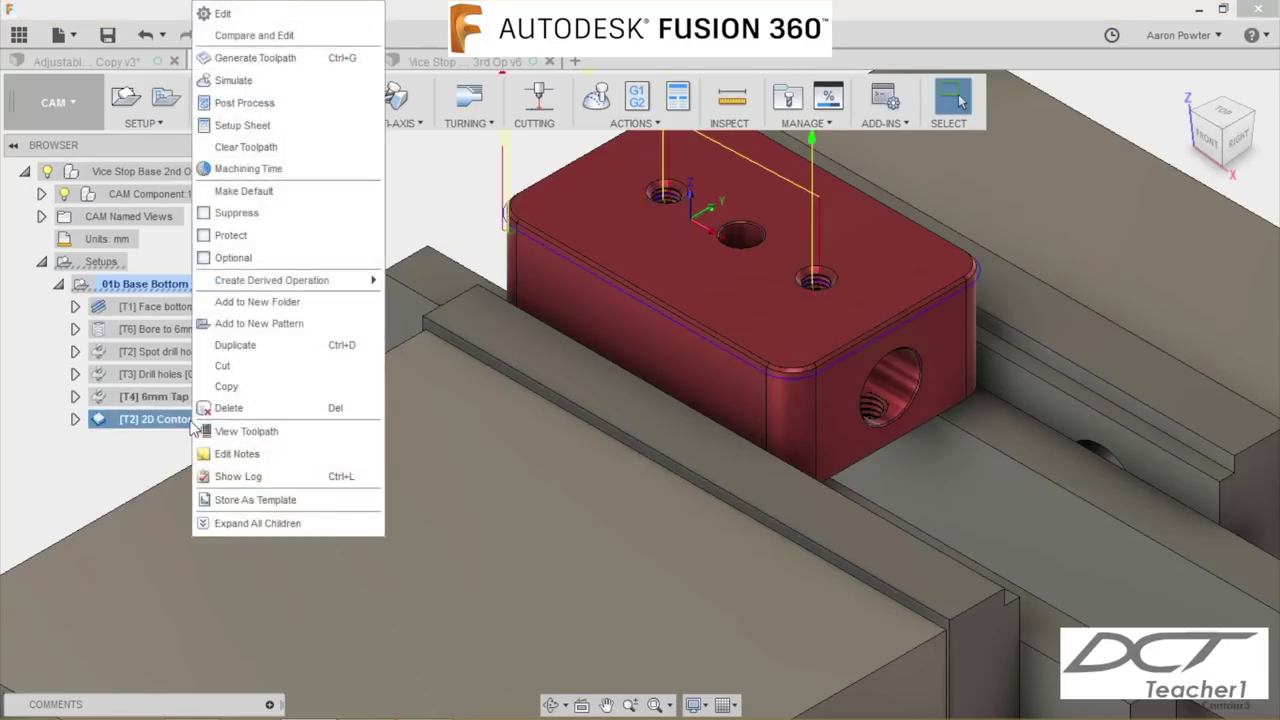
pyautogui.click(432, 182)
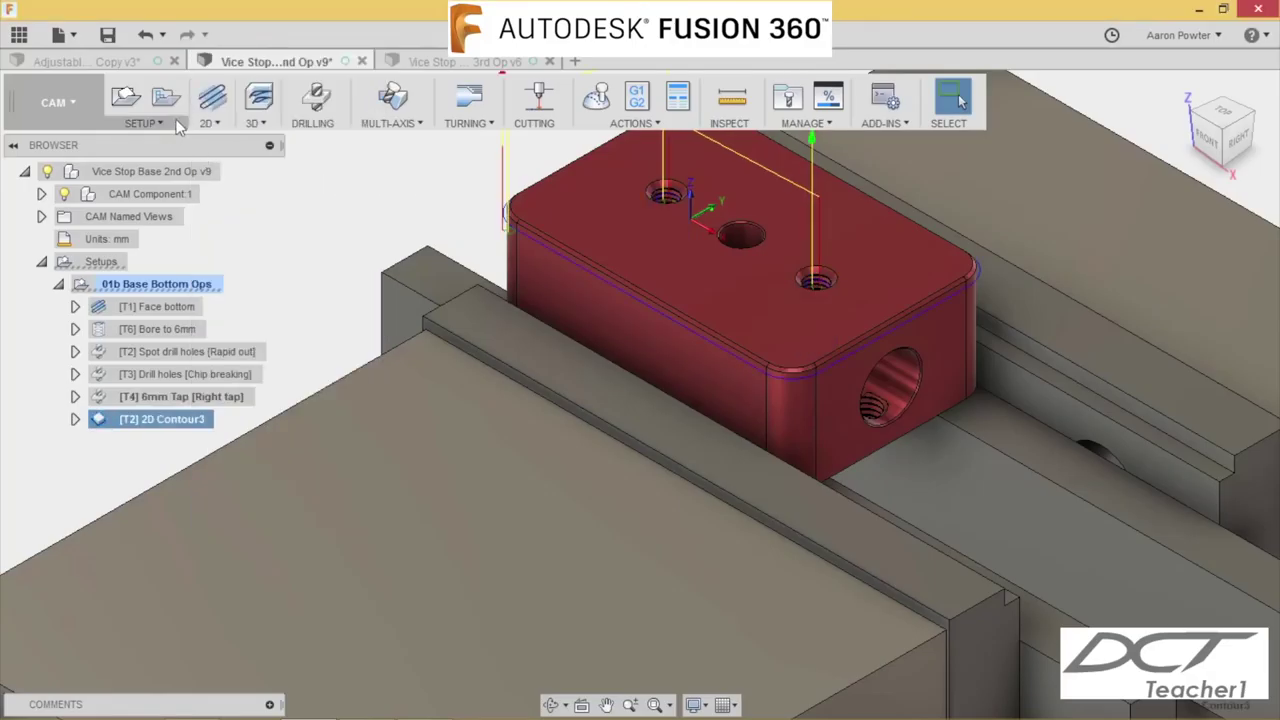
pyautogui.click(210, 123)
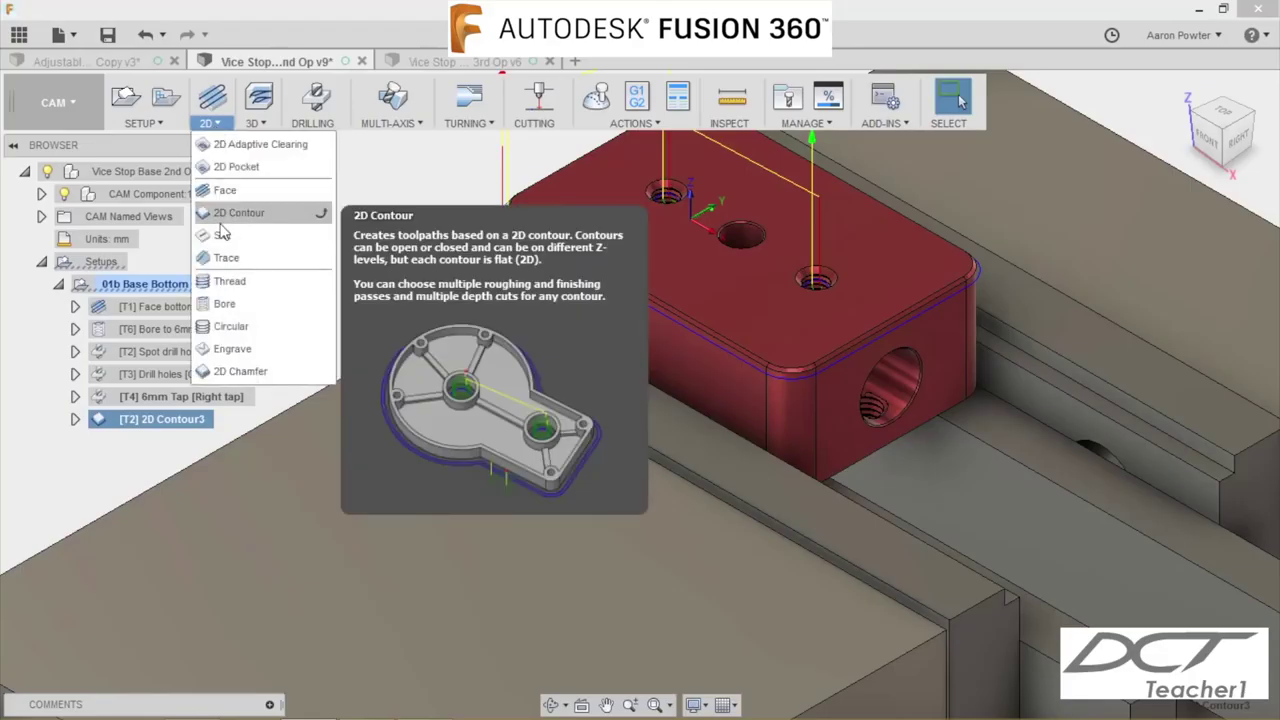
# Step: Open the 2D Contour3 operation for editing and review its tool and the contour chains selected on the part's chamfered edges
pyautogui.rightClick(159, 416)
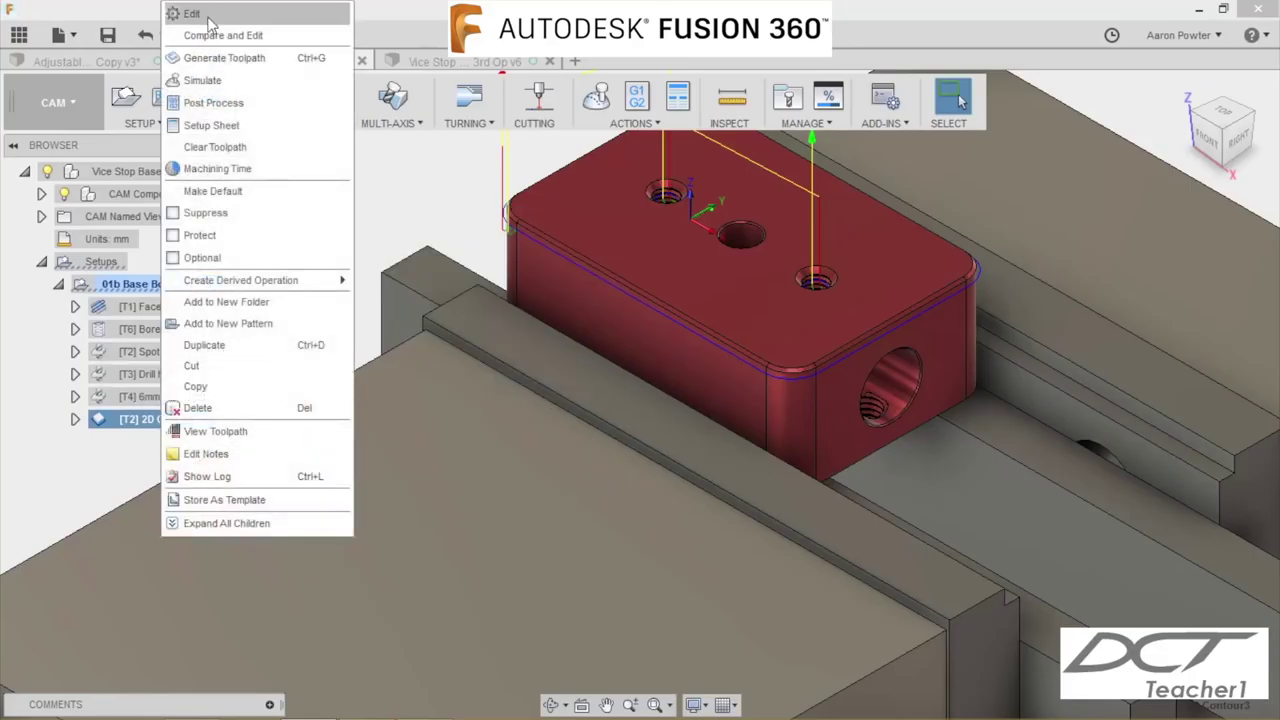
pyautogui.click(191, 14)
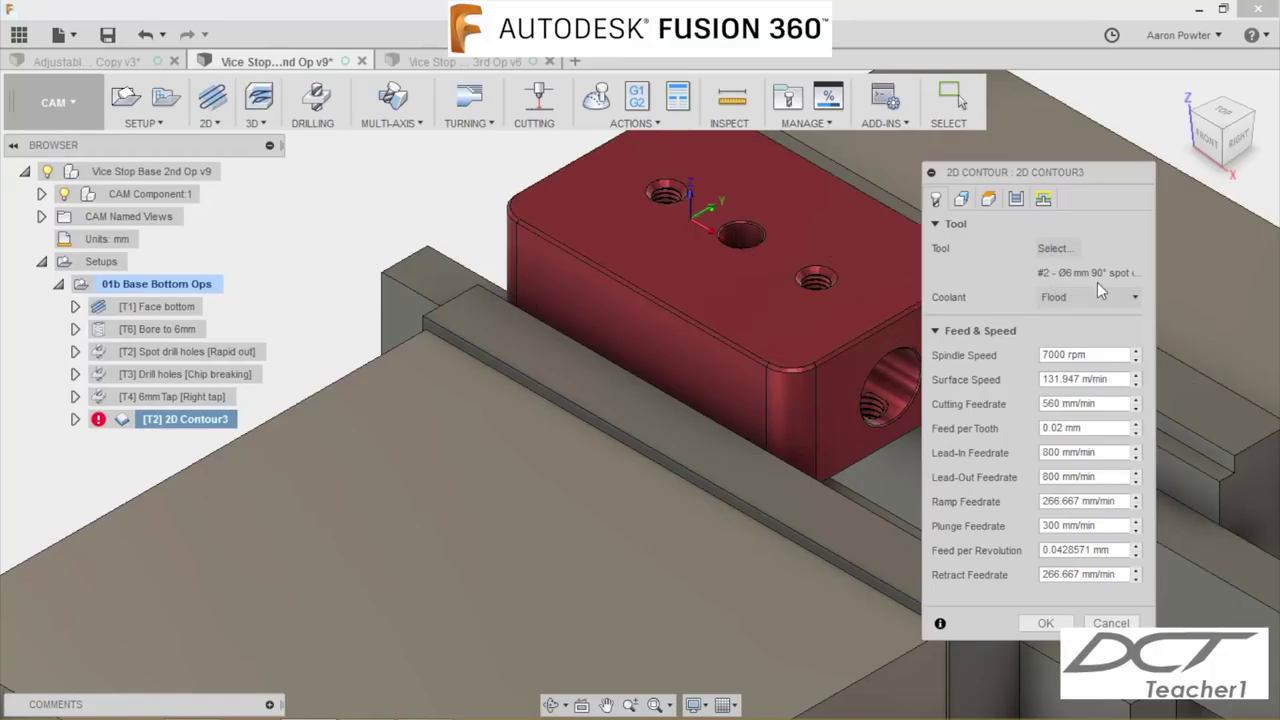
pyautogui.click(961, 198)
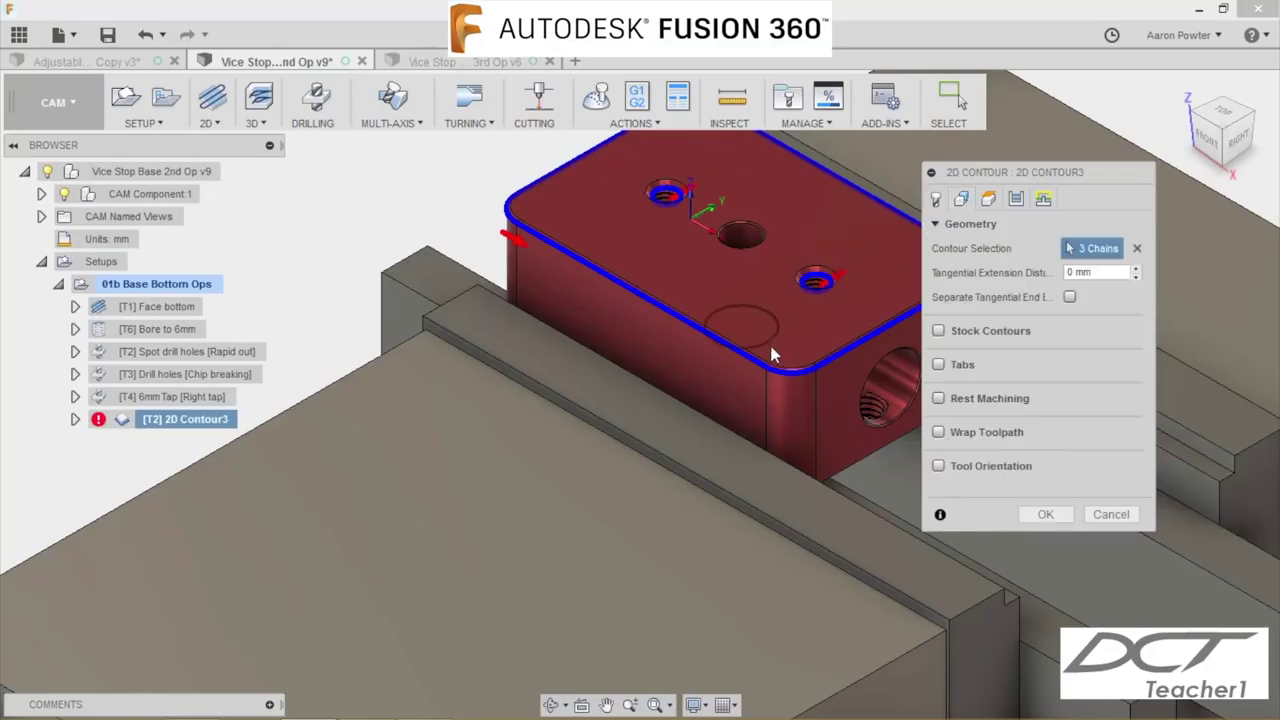
pyautogui.scroll(5, 750, 350)
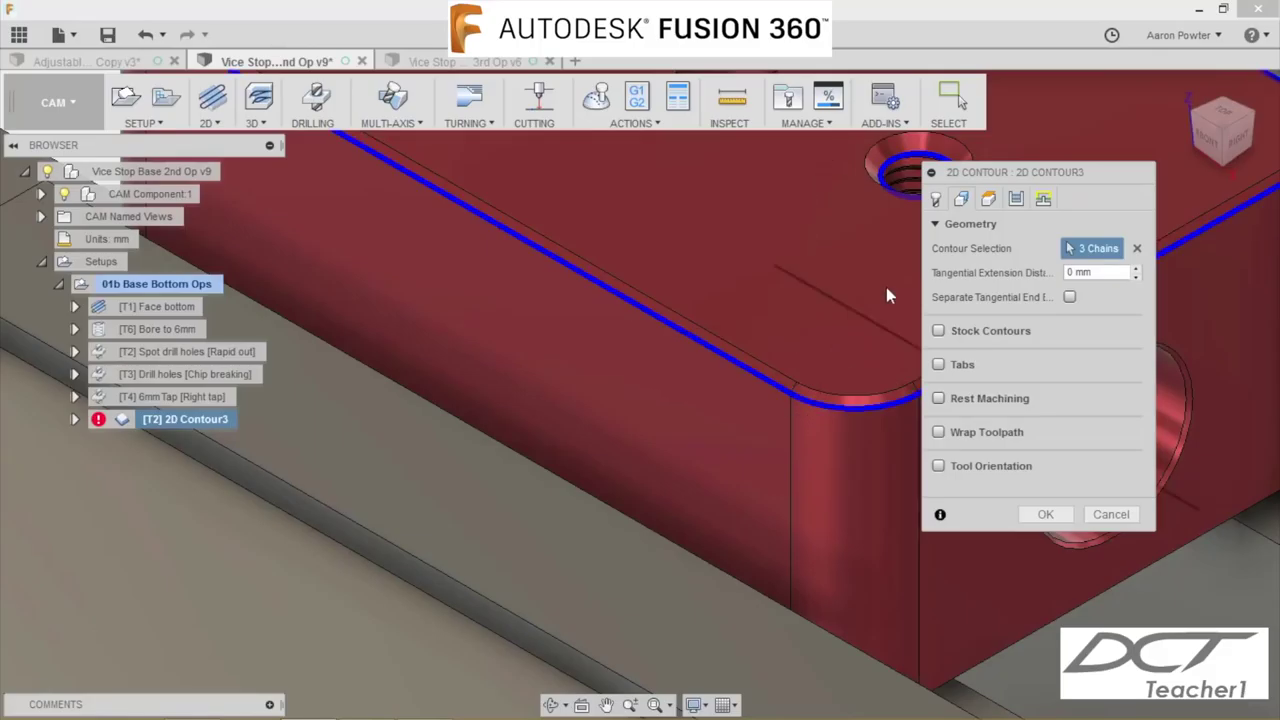
pyautogui.scroll(-2, 893, 183)
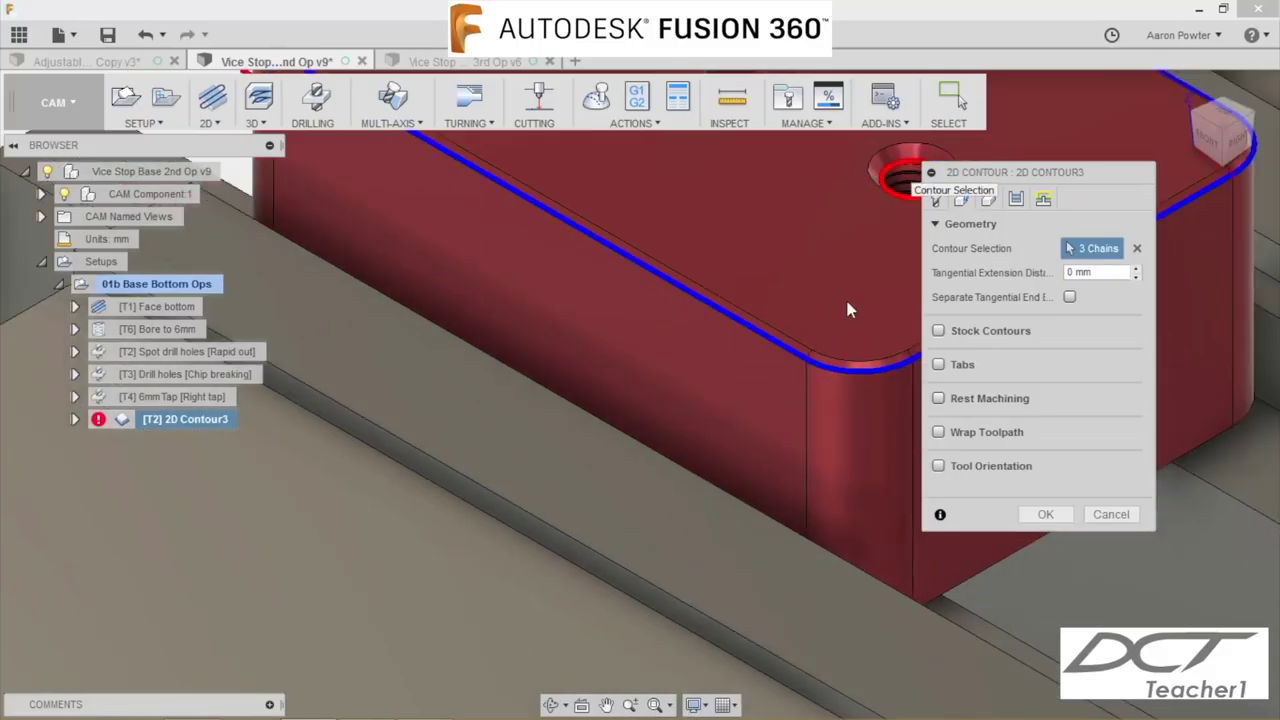
pyautogui.keyDown('shift'); pyautogui.moveTo(847, 310); pyautogui.dragTo(838, 323, button='middle'); pyautogui.keyUp('shift')
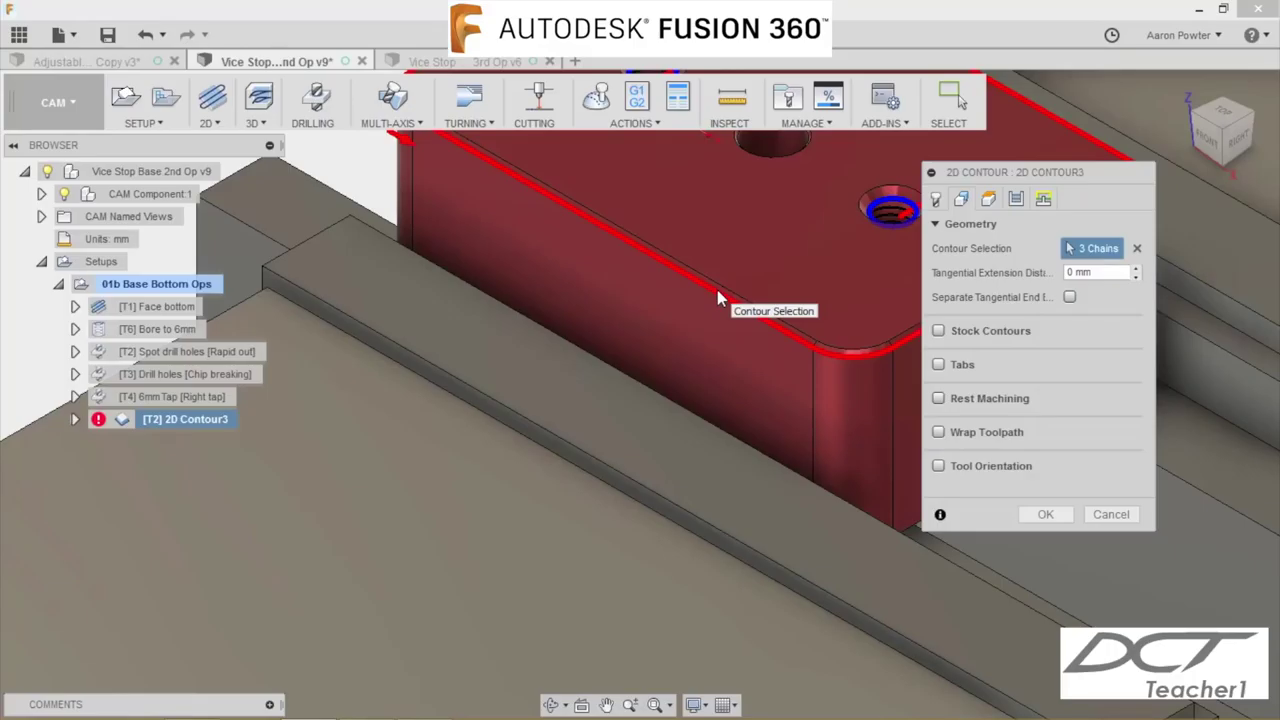
# Step: Review the 2D Contour3 heights, chamfer passes, linking, sideways compensation and feed settings, and accept the operation
pyautogui.click(988, 198)
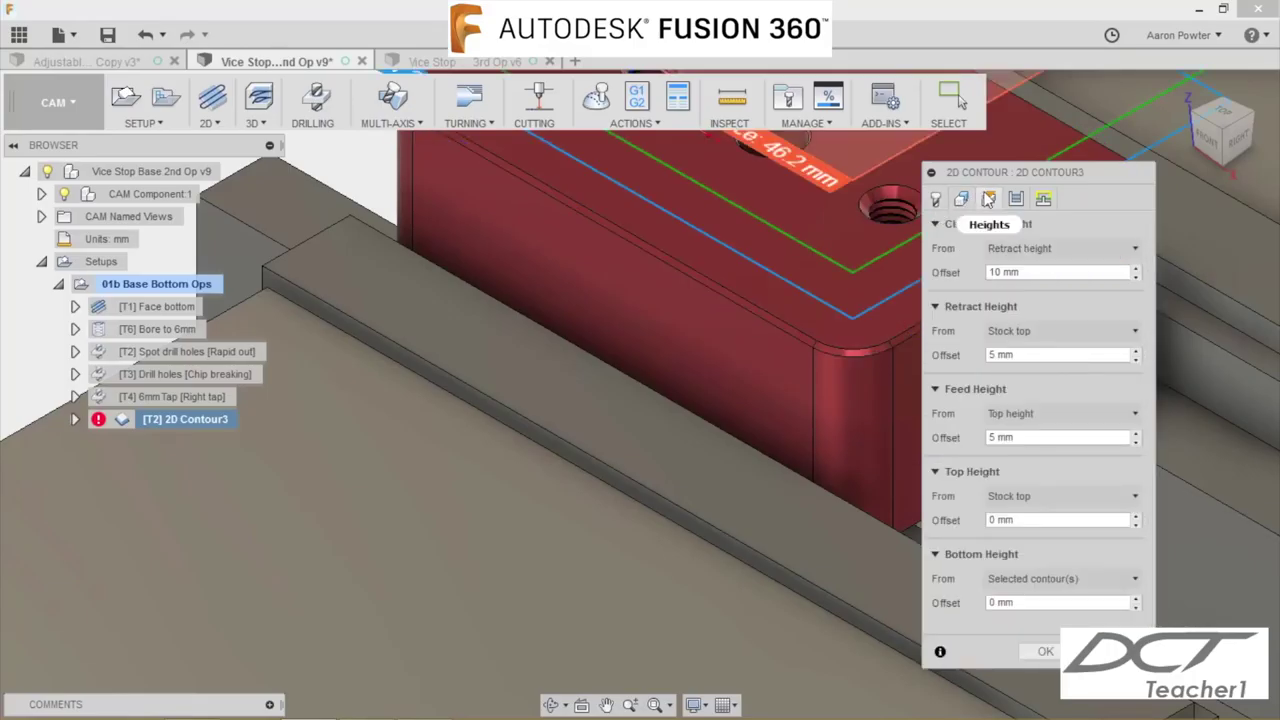
pyautogui.click(1016, 199)
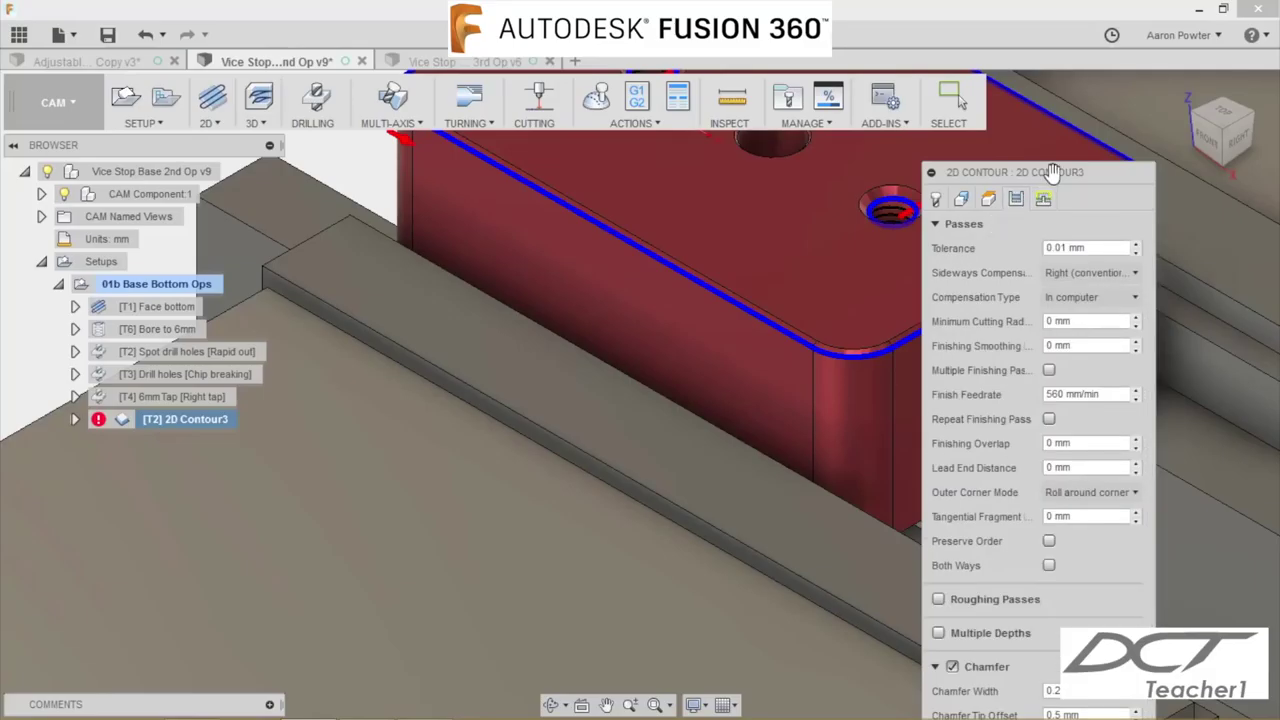
pyautogui.moveTo(1052, 172); pyautogui.dragTo(1078, 50)
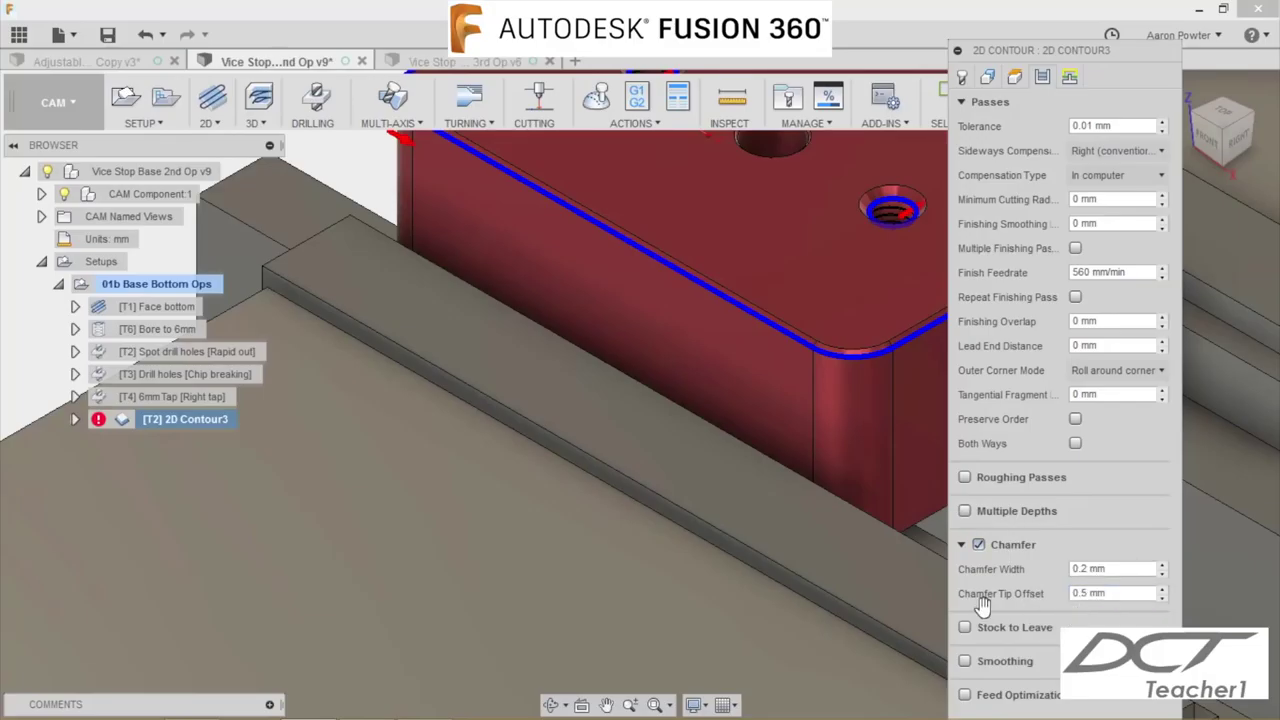
pyautogui.click(1069, 77)
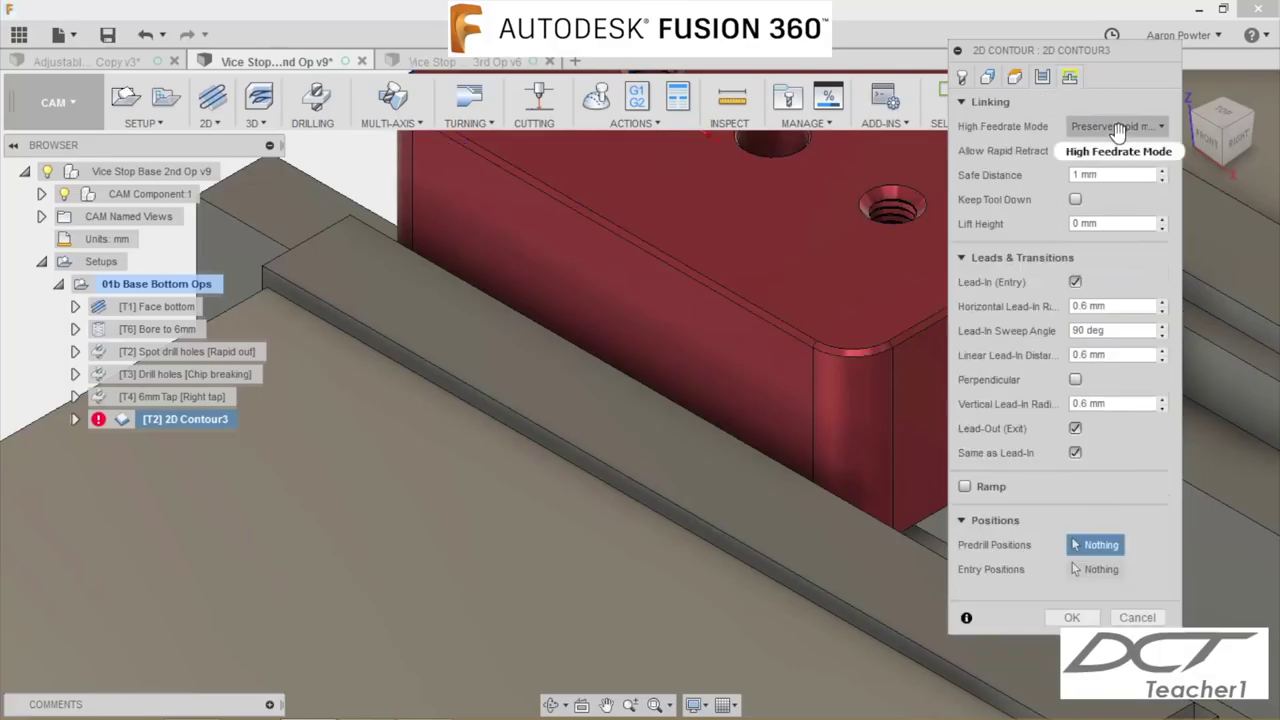
pyautogui.click(1042, 77)
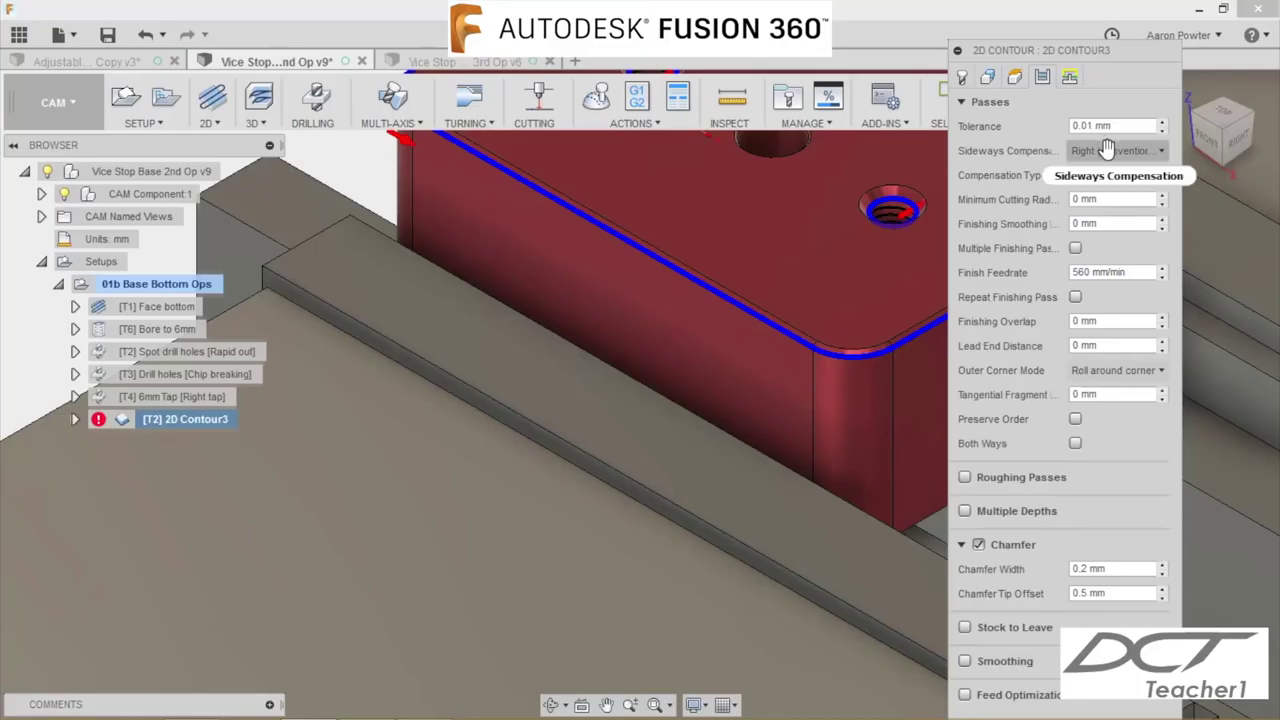
pyautogui.moveTo(1107, 149)
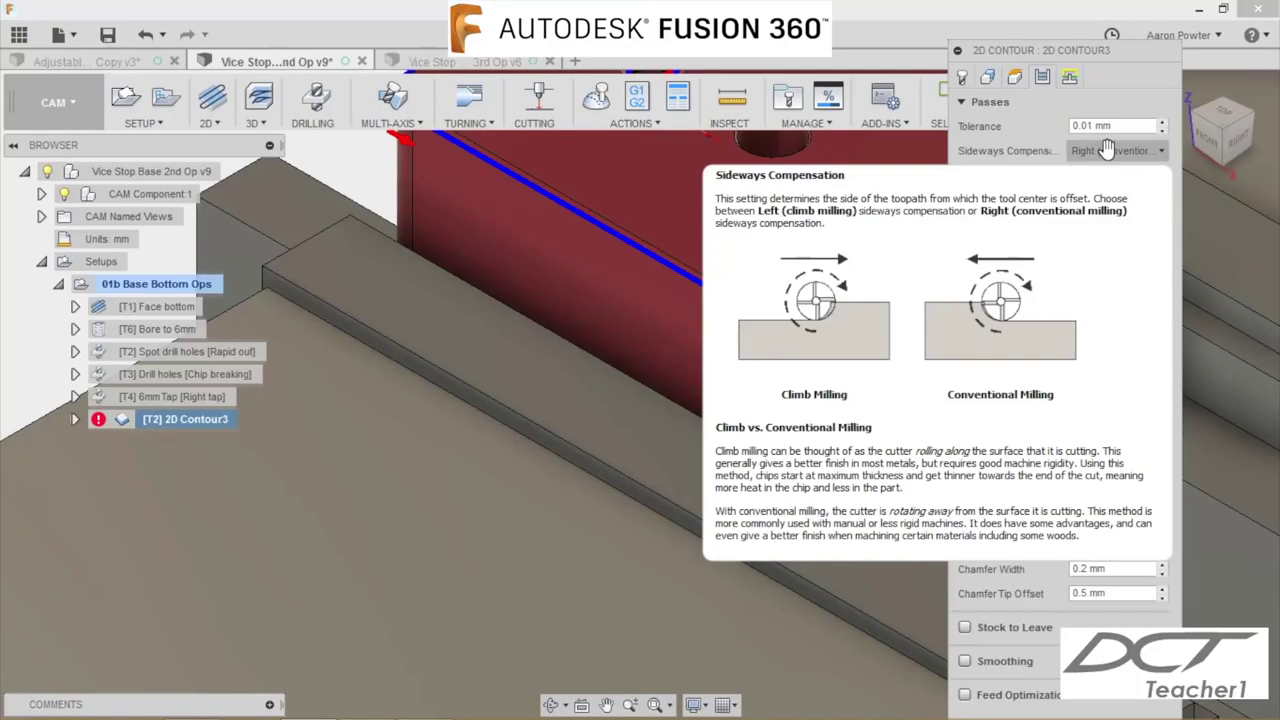
pyautogui.click(961, 77)
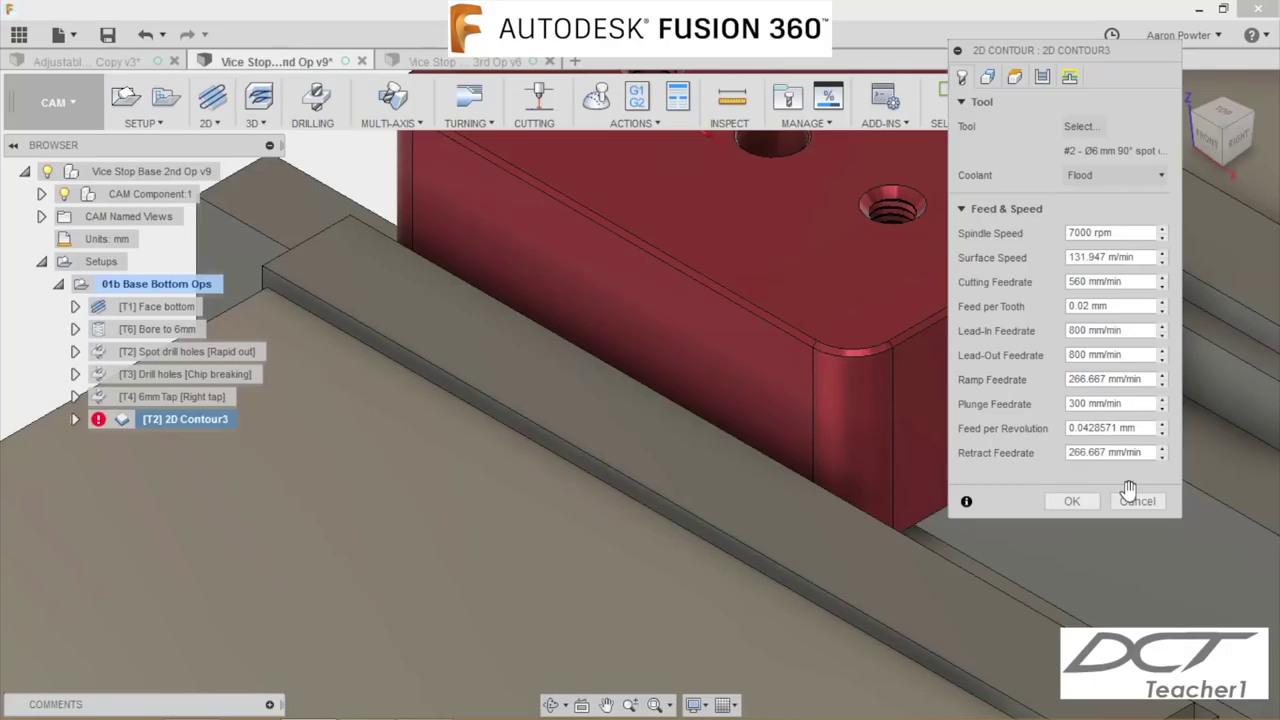
pyautogui.click(1072, 502)
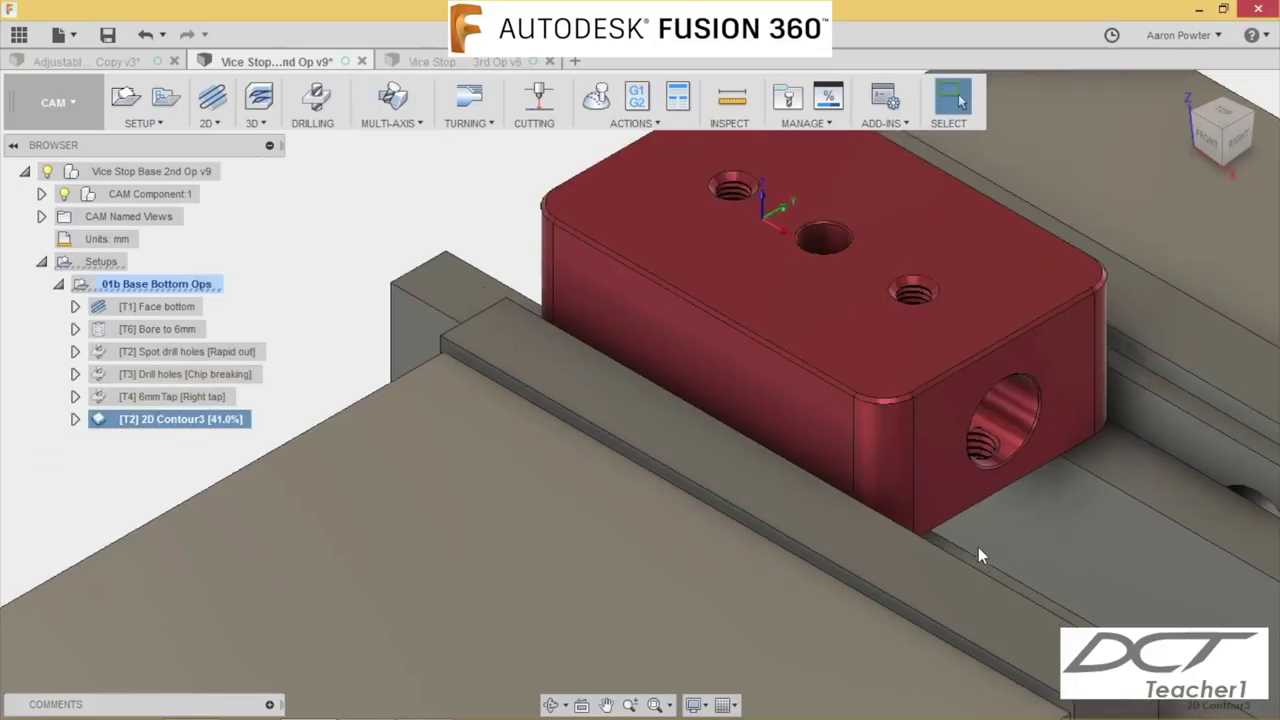
# Step: Simulate all operations of the 01b Base Bottom Ops setup and start the playback
pyautogui.moveTo(597, 166); pyautogui.dragTo(513, 383, button='middle')
pyautogui.click(164, 288)
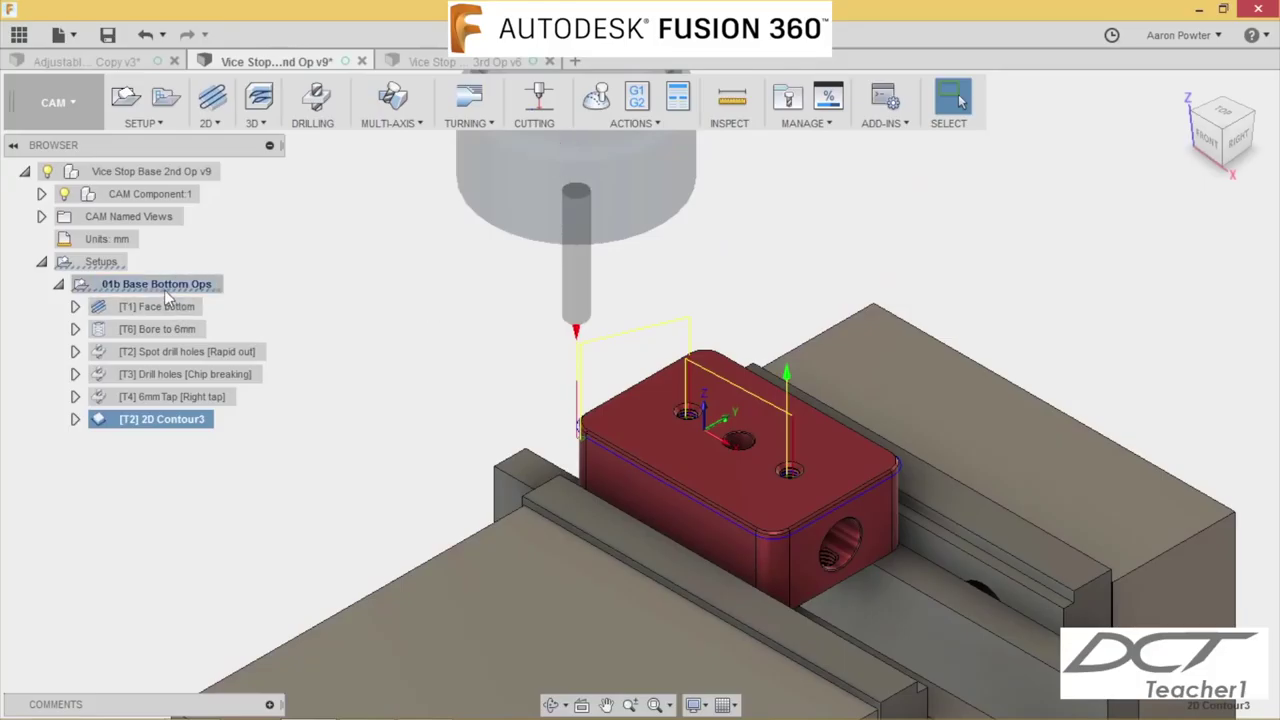
pyautogui.click(600, 96)
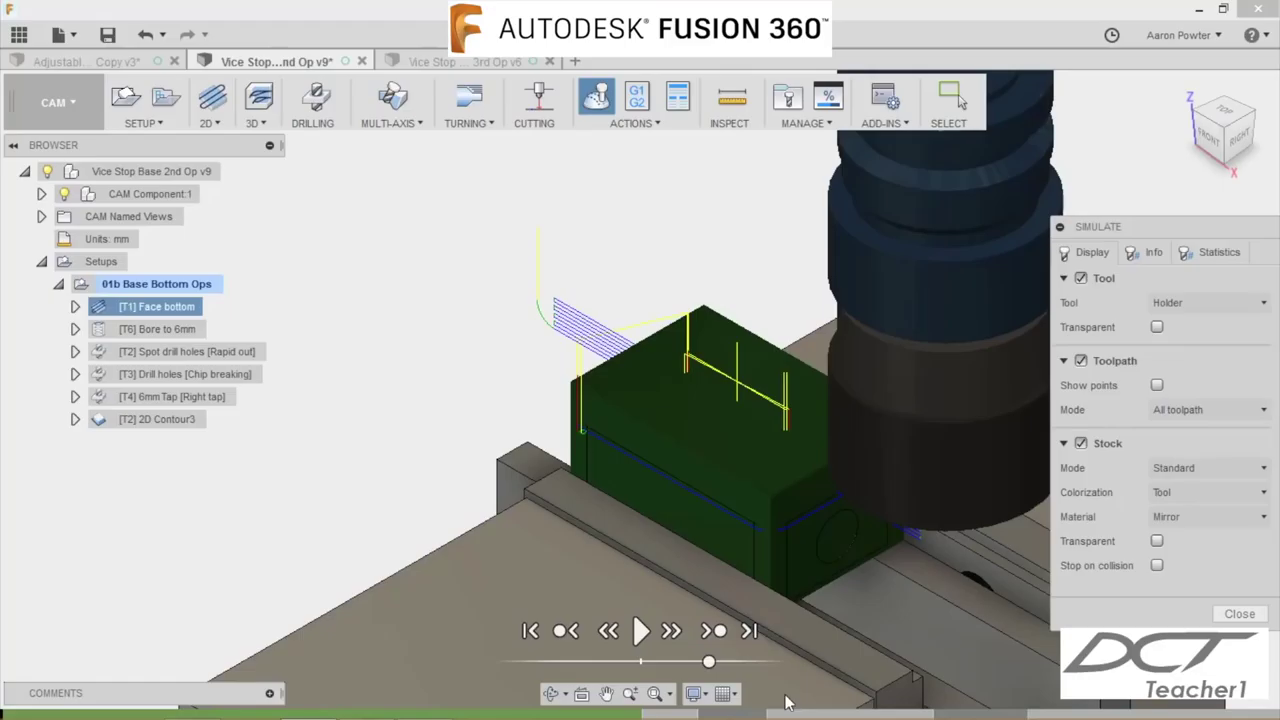
pyautogui.moveTo(670, 713)
pyautogui.click(640, 631)
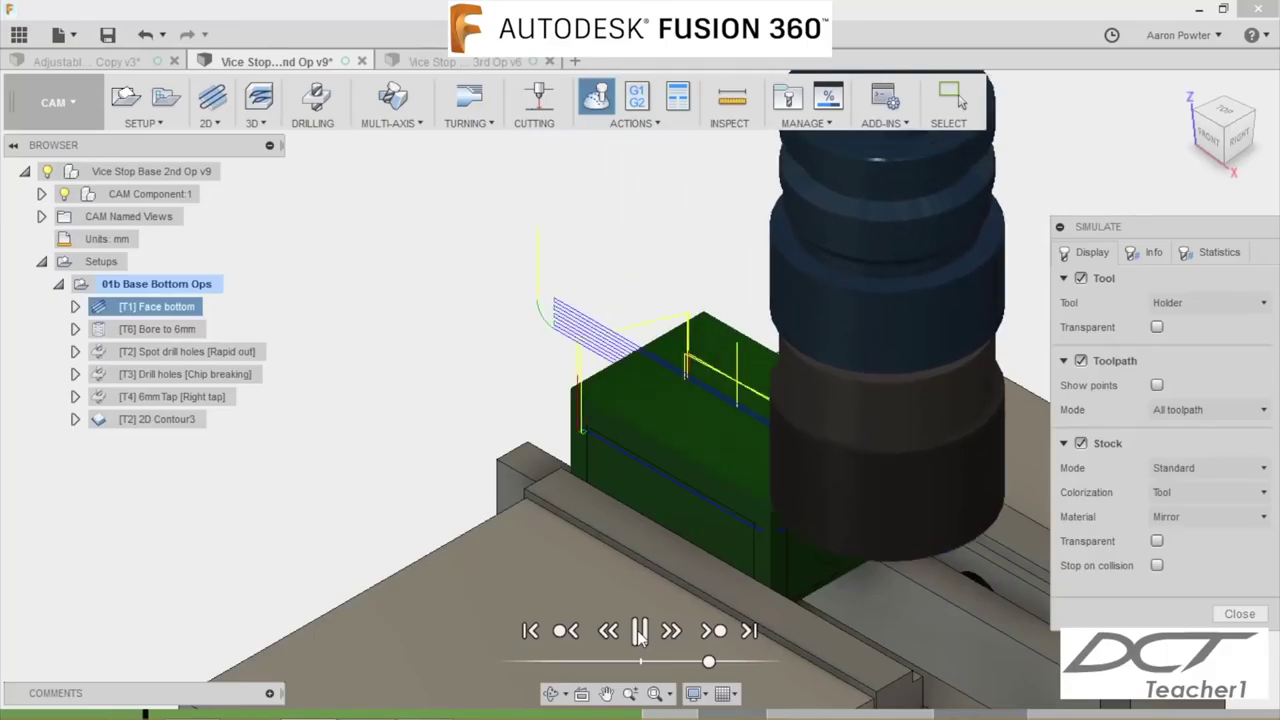
# Step: Show the simulation's position, operation and verification information while watching the Face bottom cut up close
pyautogui.scroll(5, 775, 495)
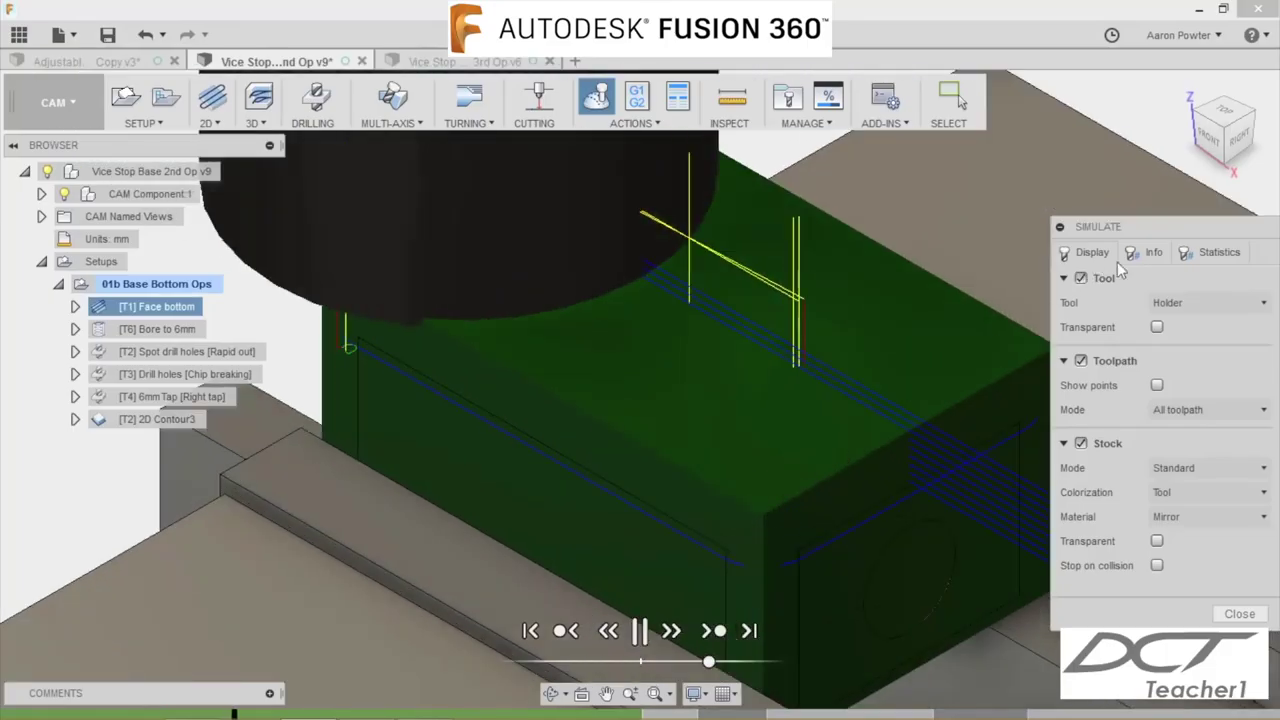
pyautogui.click(1150, 252)
pyautogui.moveTo(1170, 234); pyautogui.dragTo(1165, 78)
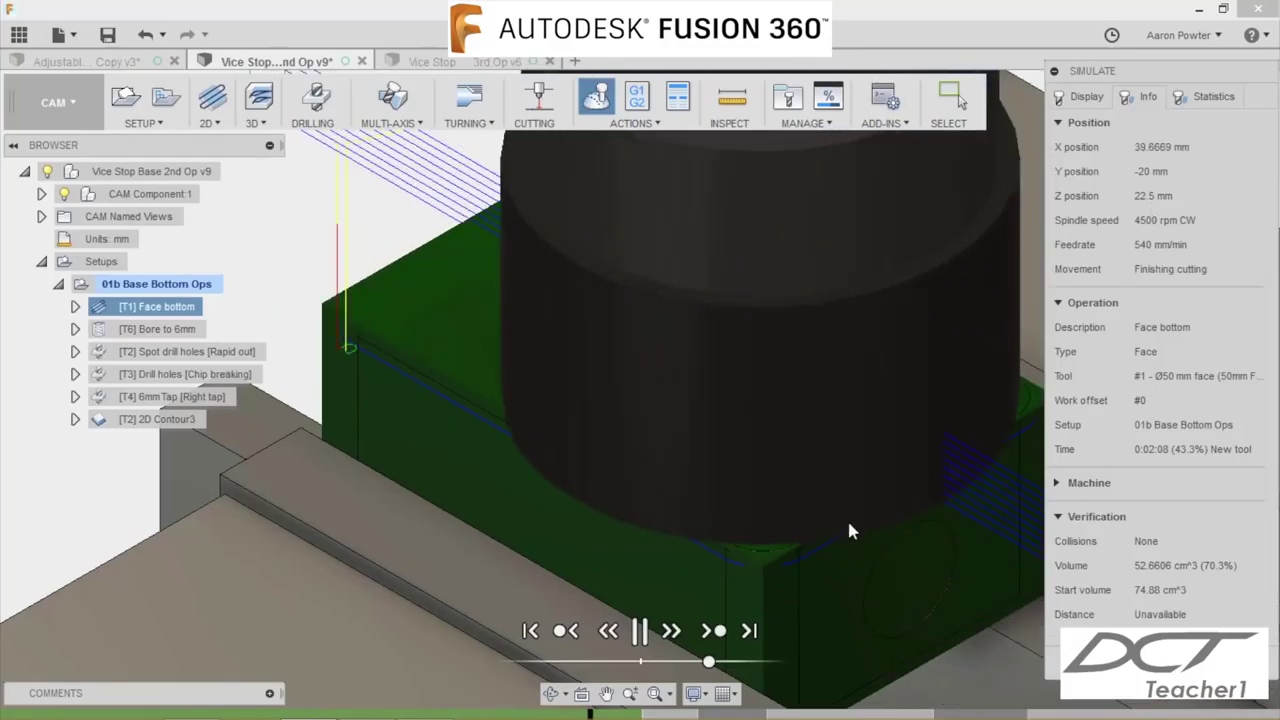
# Step: Skip the Base Bottom Ops simulation ahead to the next operation and look over the part in the vice
pyautogui.click(713, 630)
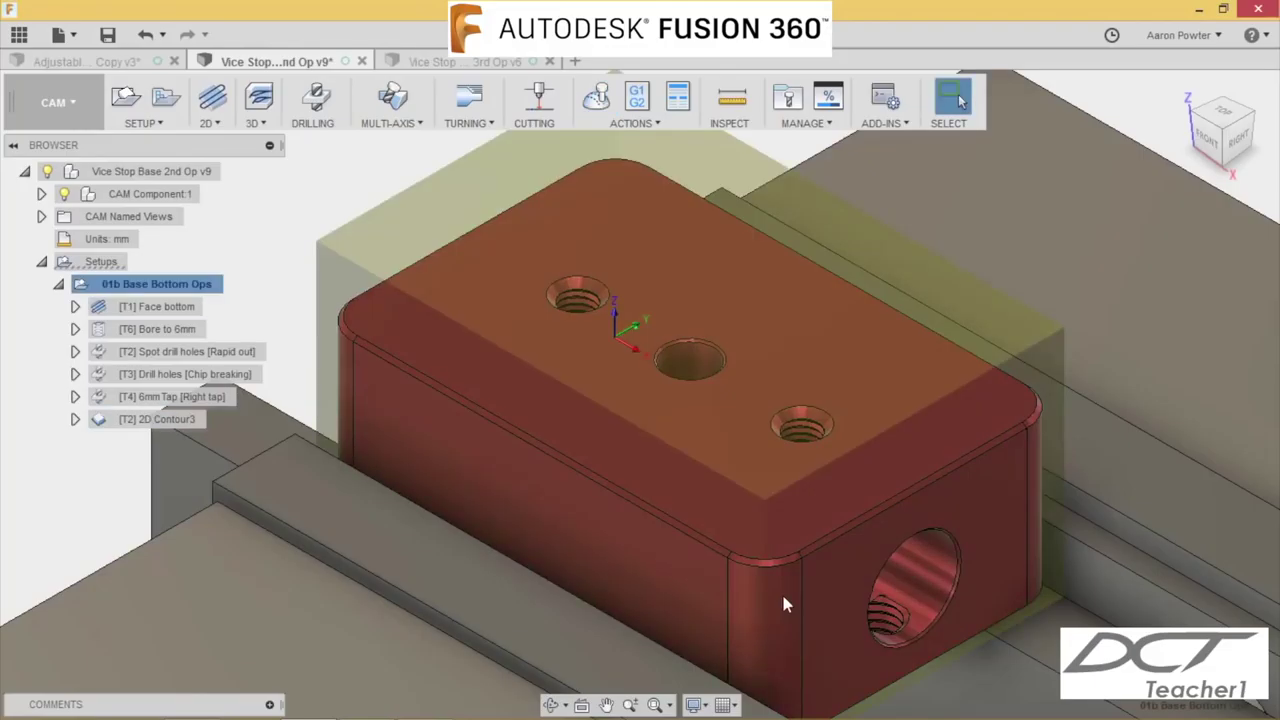
pyautogui.scroll(-5, 713, 564)
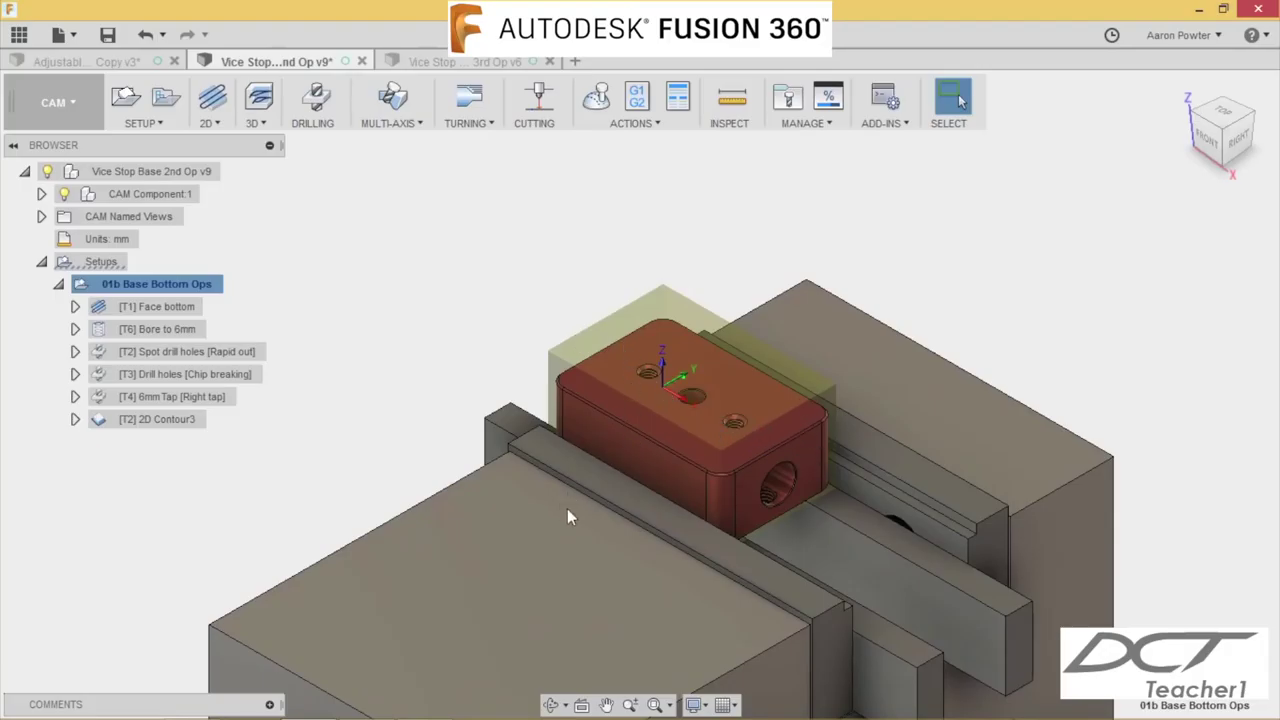
# Step: Switch to the Vice Stop Base 3rd Op document and open the 01c Base End Ops setup to review its coordinate system, stock point and fixture
pyautogui.click(469, 64)
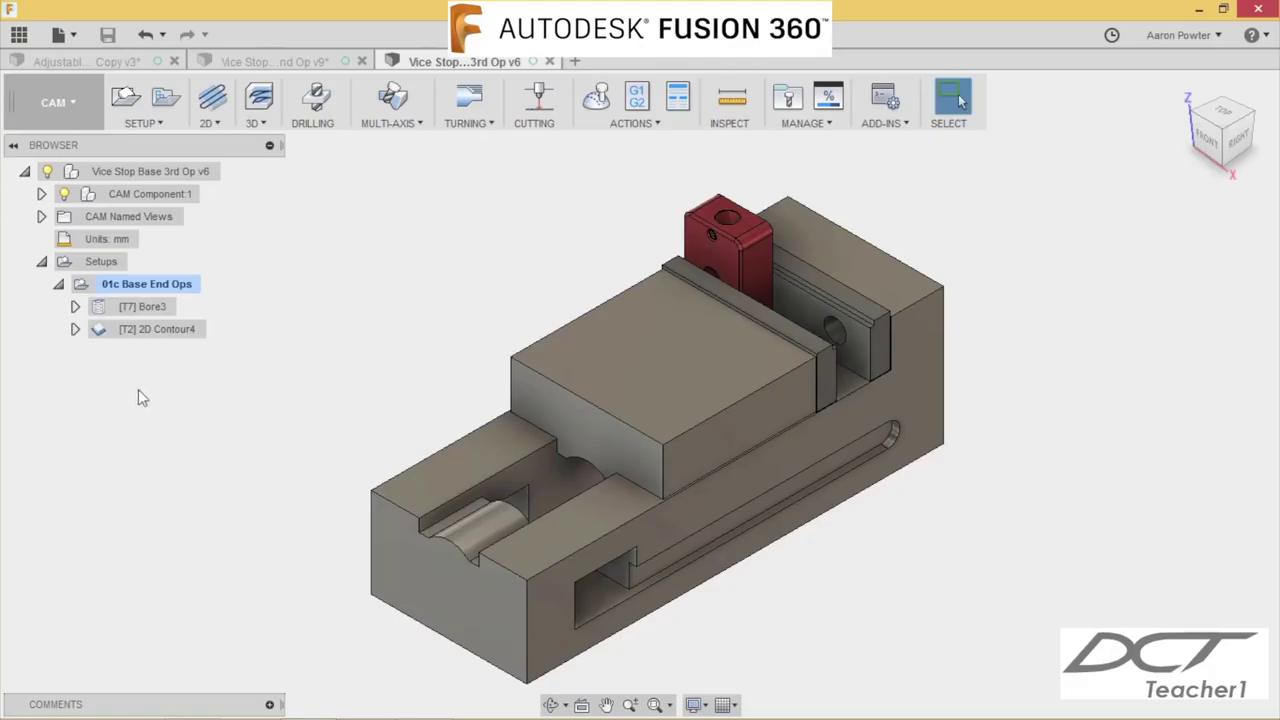
pyautogui.rightClick(118, 290)
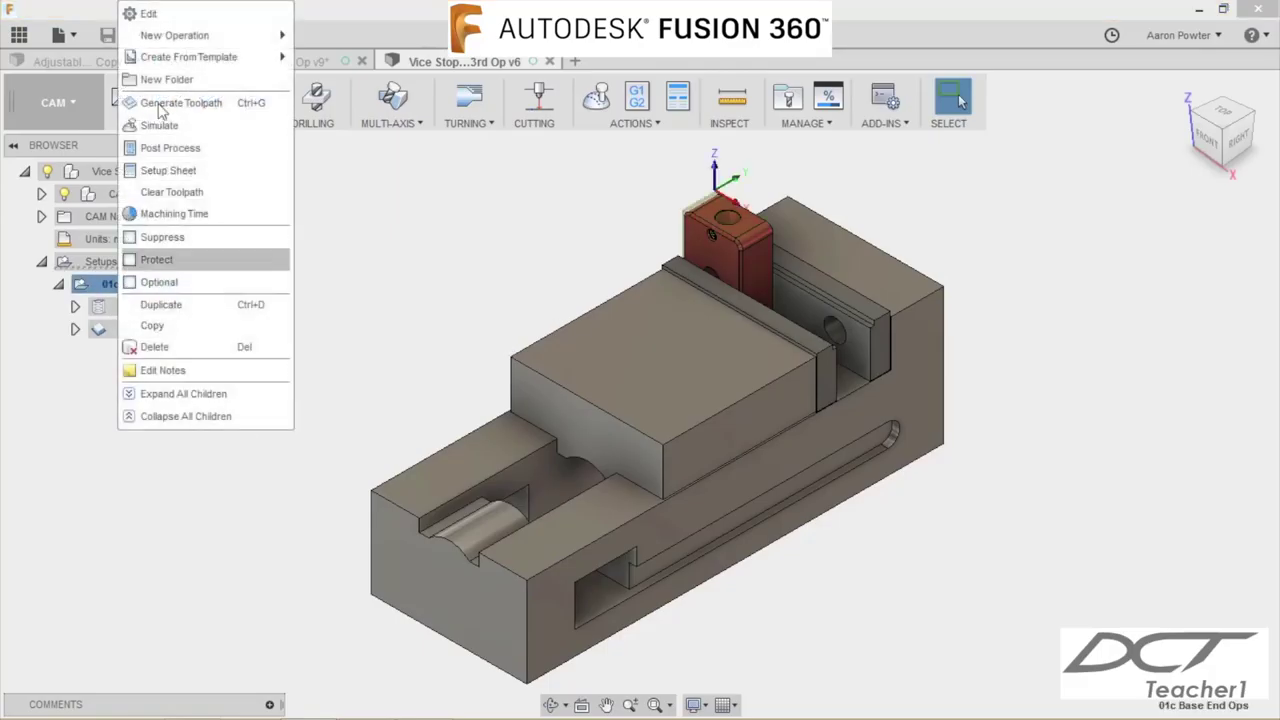
pyautogui.click(152, 13)
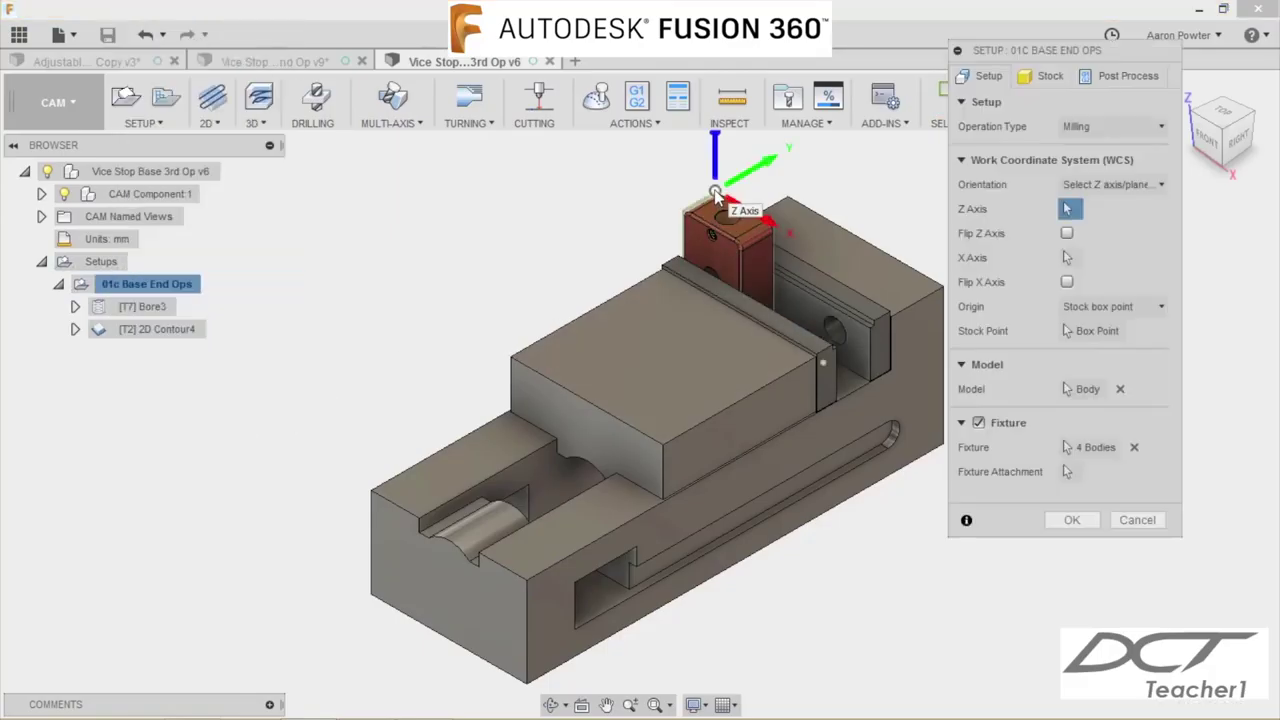
pyautogui.scroll(4, 716, 193)
pyautogui.scroll(2, 716, 193)
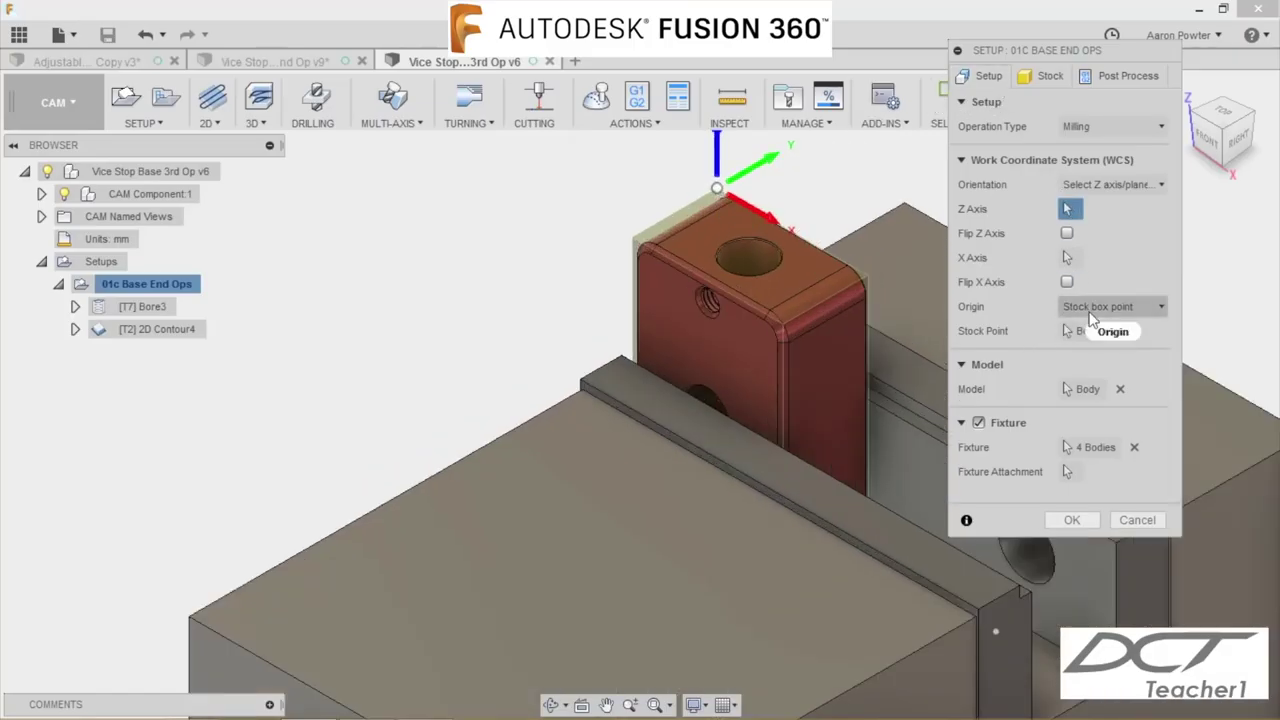
pyautogui.moveTo(1105, 316)
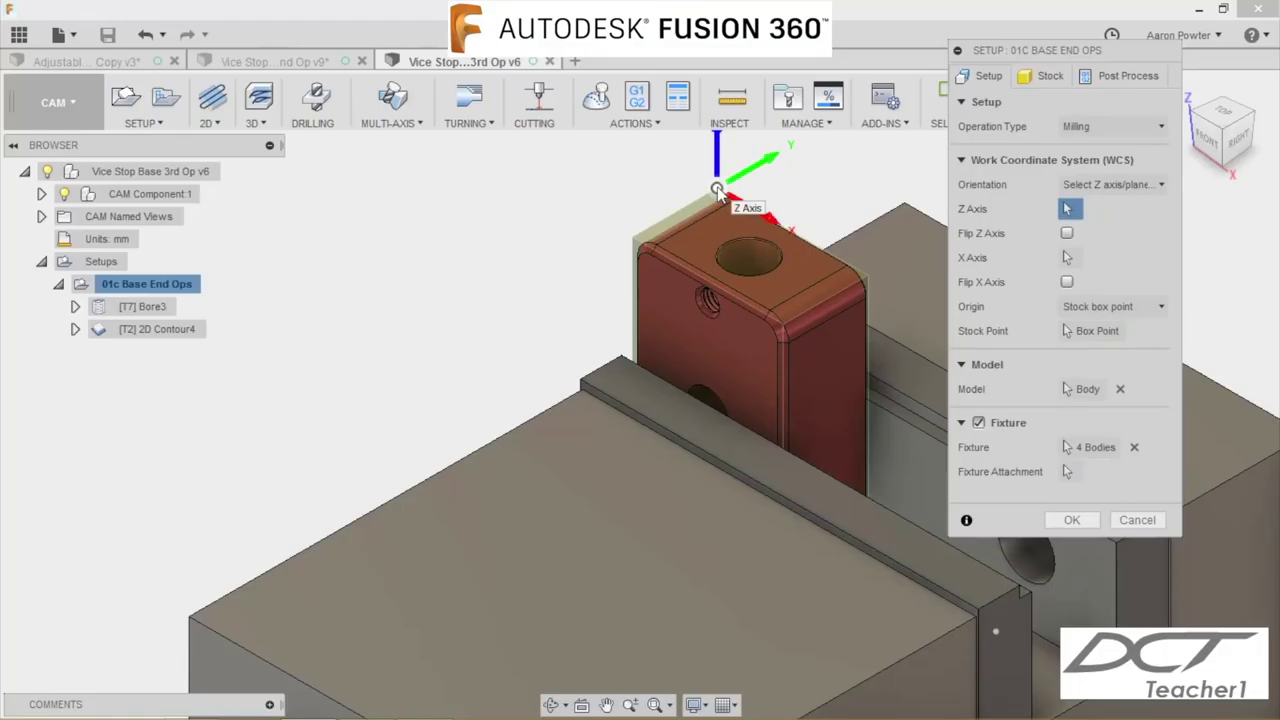
# Step: Review the stock definition of the 01c Base End Ops setup, accept it and regenerate the setup's toolpaths
pyautogui.click(1030, 77)
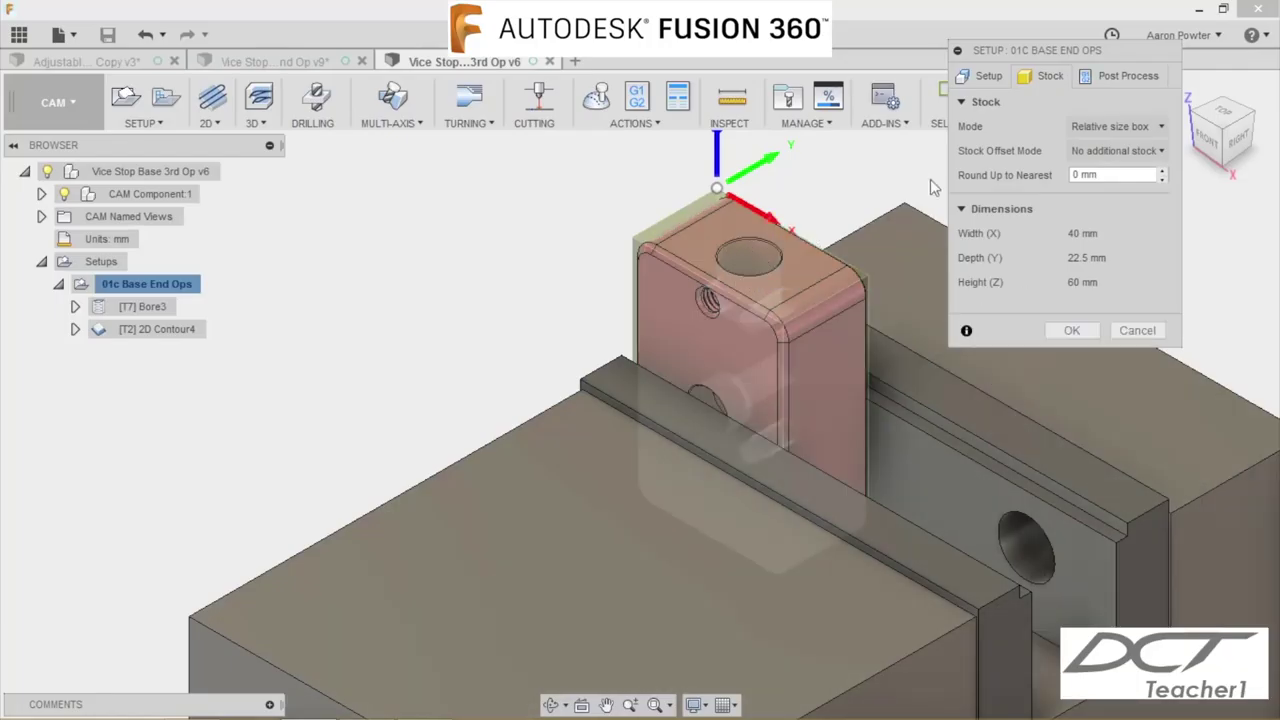
pyautogui.click(1074, 331)
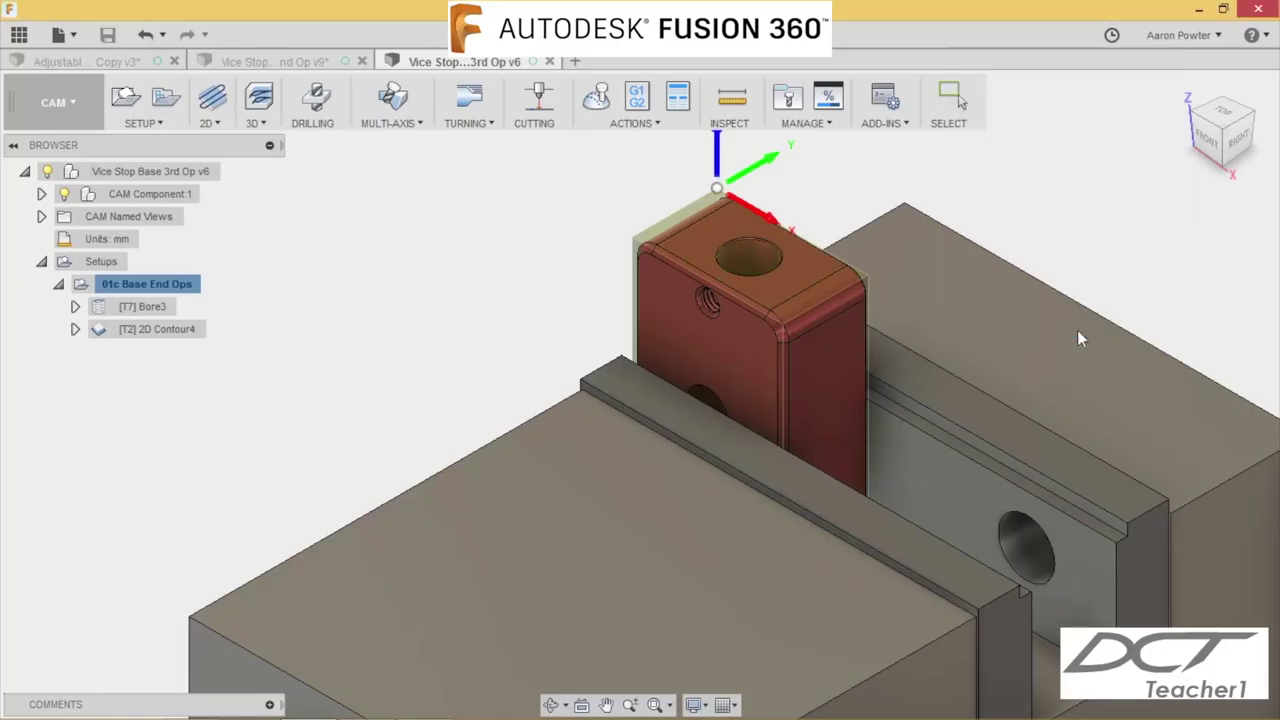
pyautogui.rightClick(108, 285)
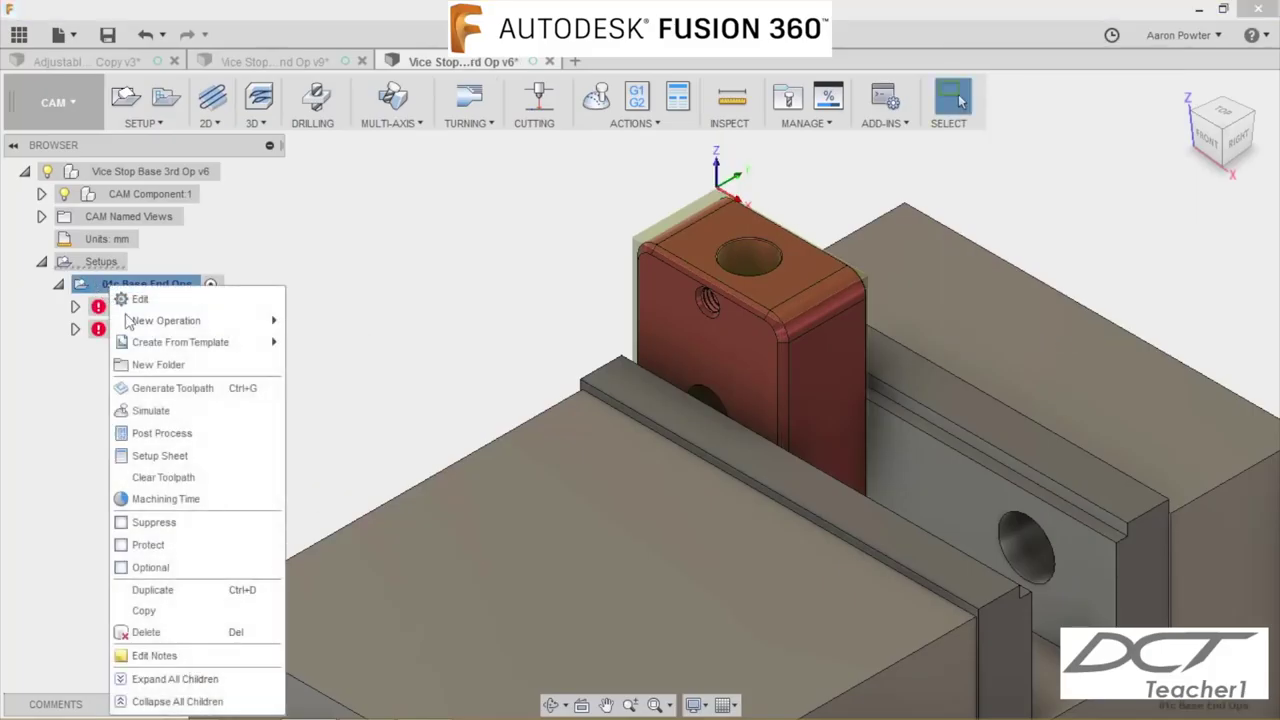
pyautogui.click(160, 388)
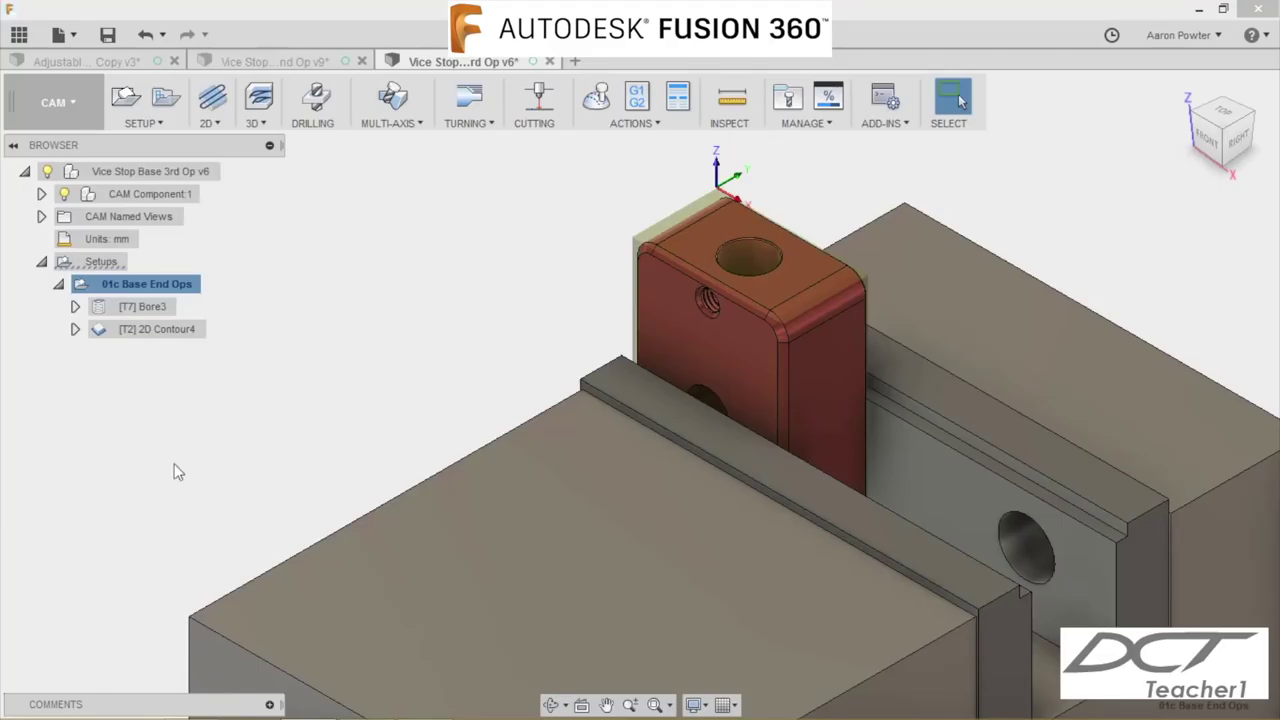
# Step: Open the Bore3 operation for editing and review its tool, selected hole face, heights, passes and linking settings
pyautogui.click(213, 124)
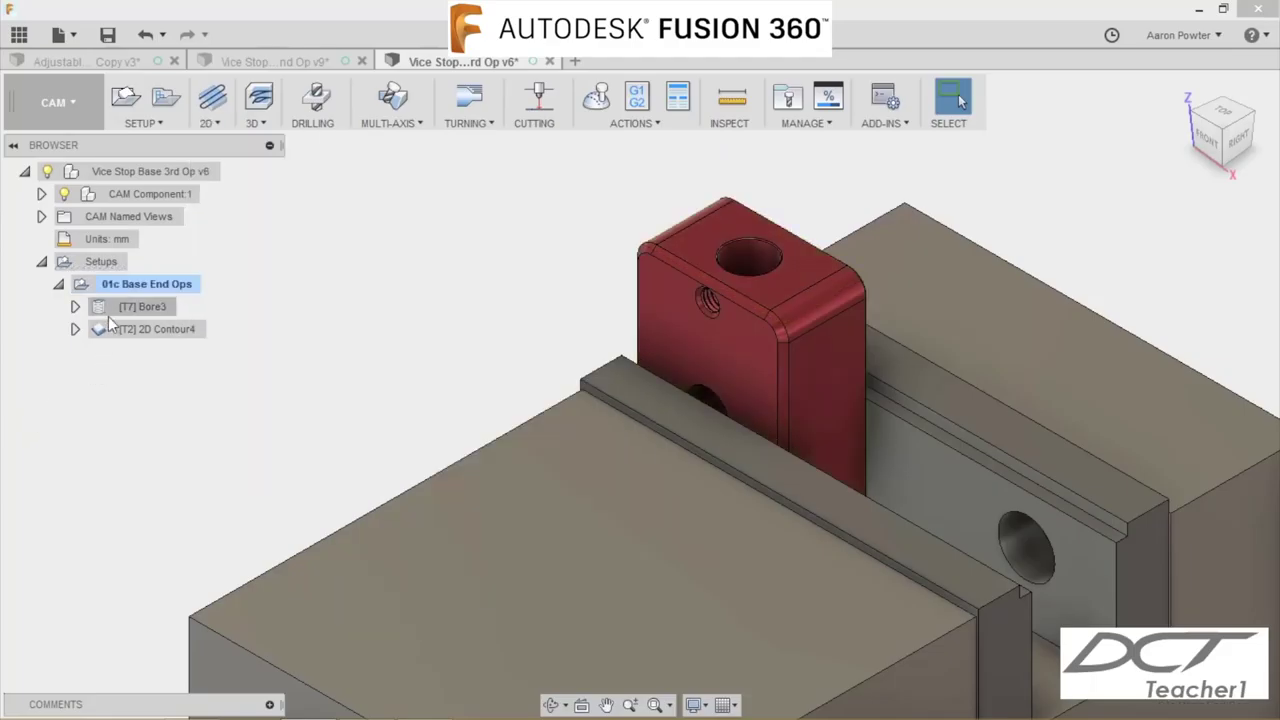
pyautogui.rightClick(110, 308)
pyautogui.click(142, 14)
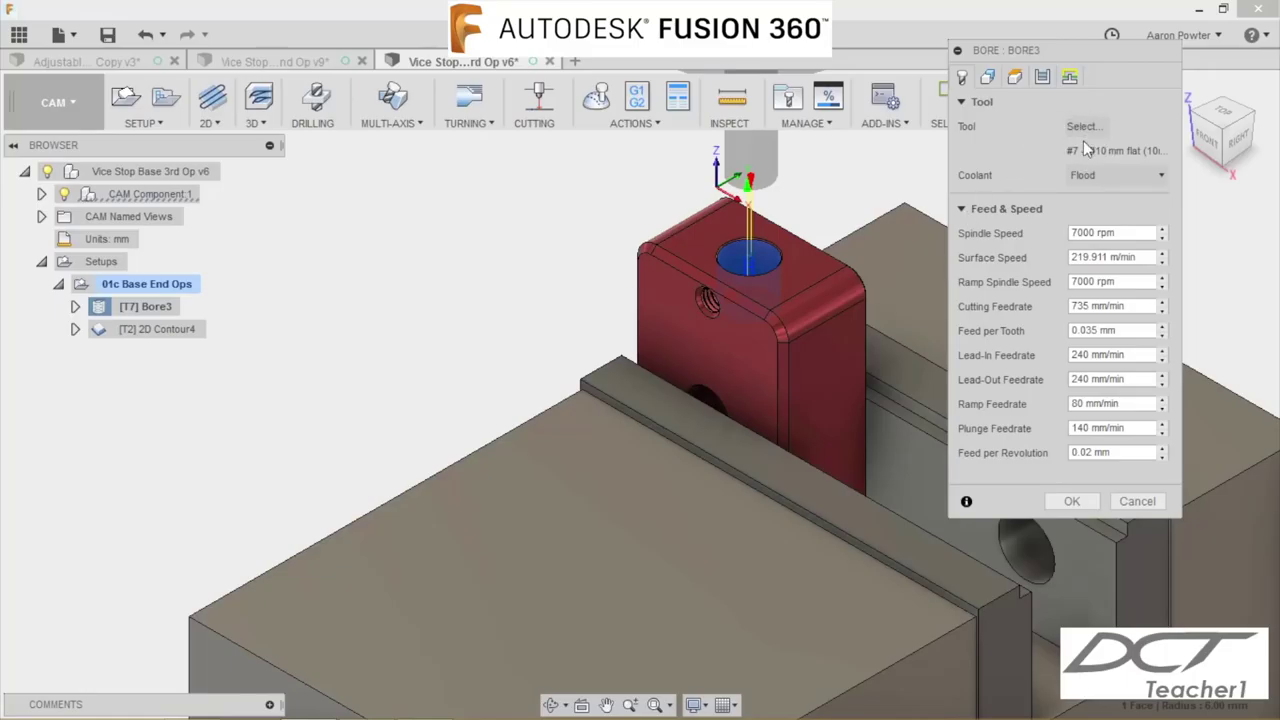
pyautogui.click(987, 77)
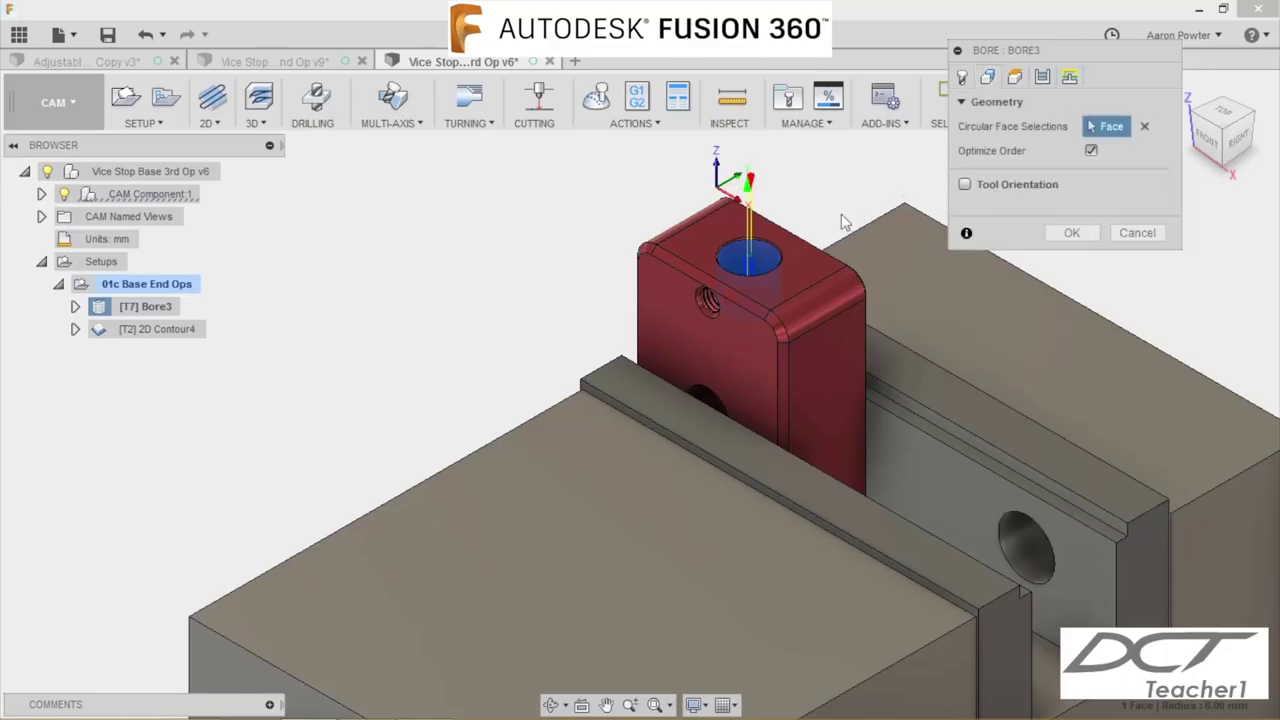
pyautogui.click(1041, 79)
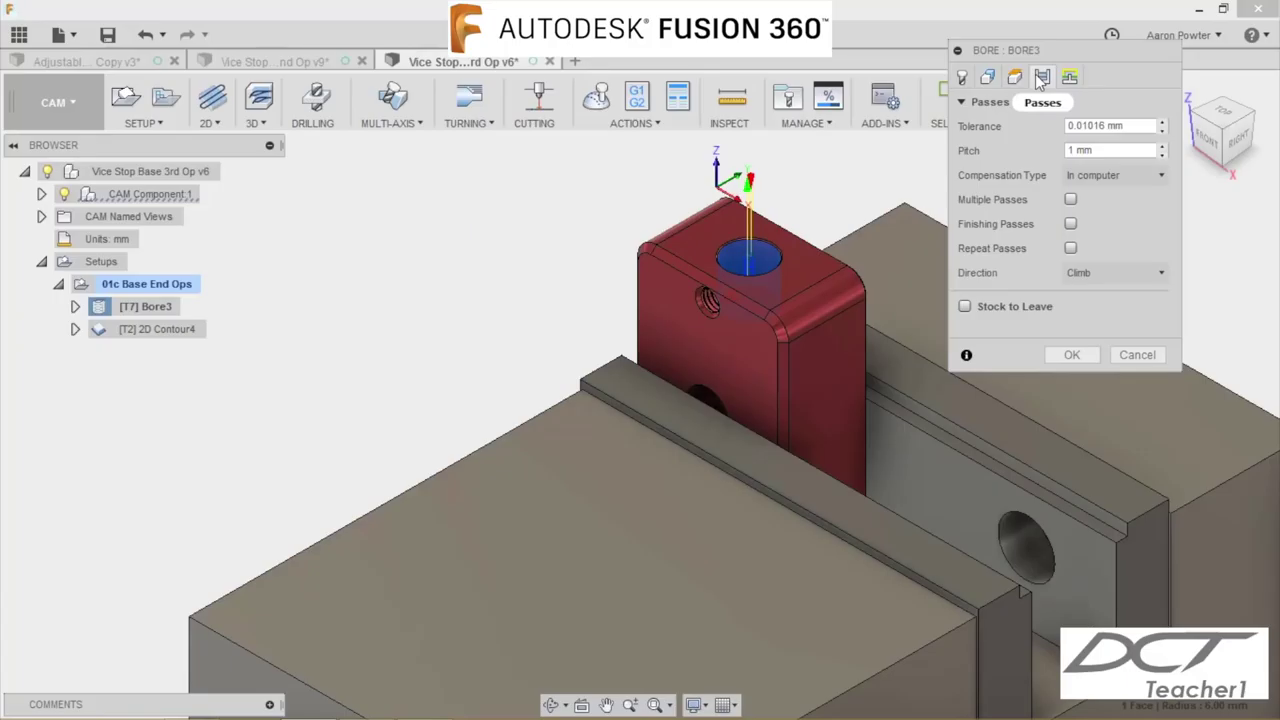
pyautogui.click(1071, 79)
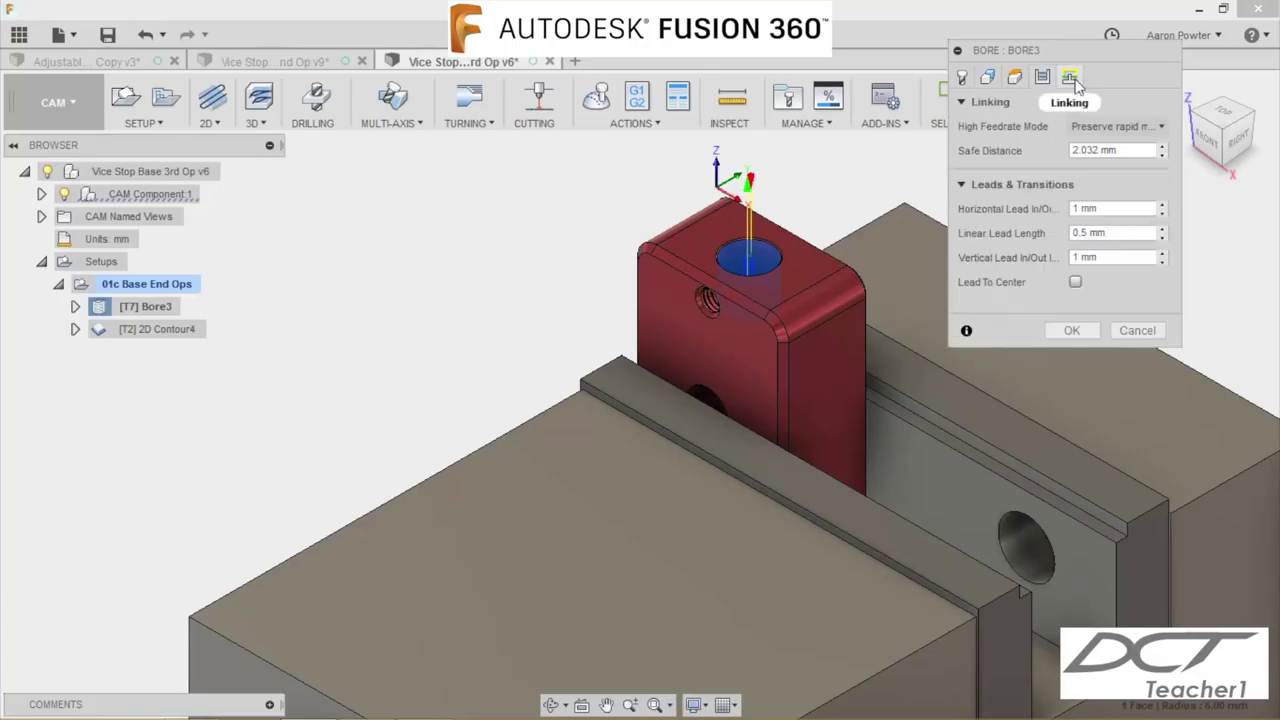
pyautogui.click(1014, 78)
pyautogui.click(1041, 79)
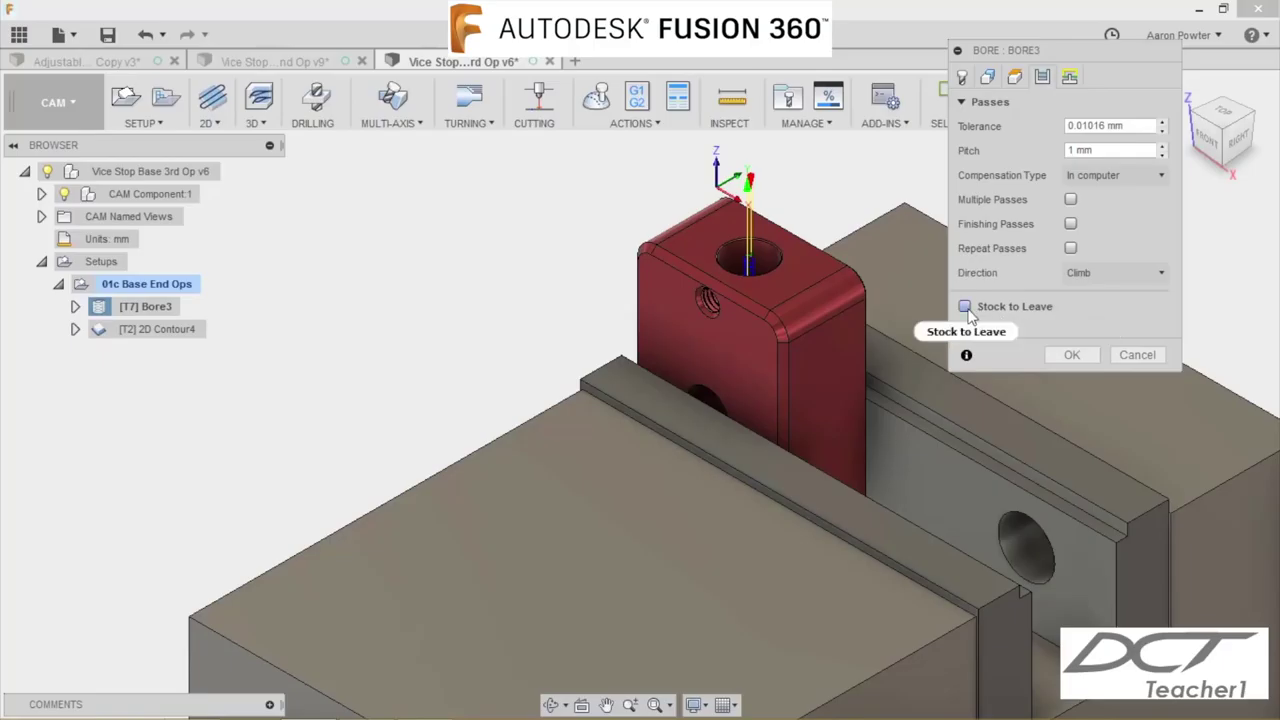
# Step: Enable stock to leave in the Bore3 passes with 0.1 mm radial stock and accept the operation
pyautogui.moveTo(968, 314)
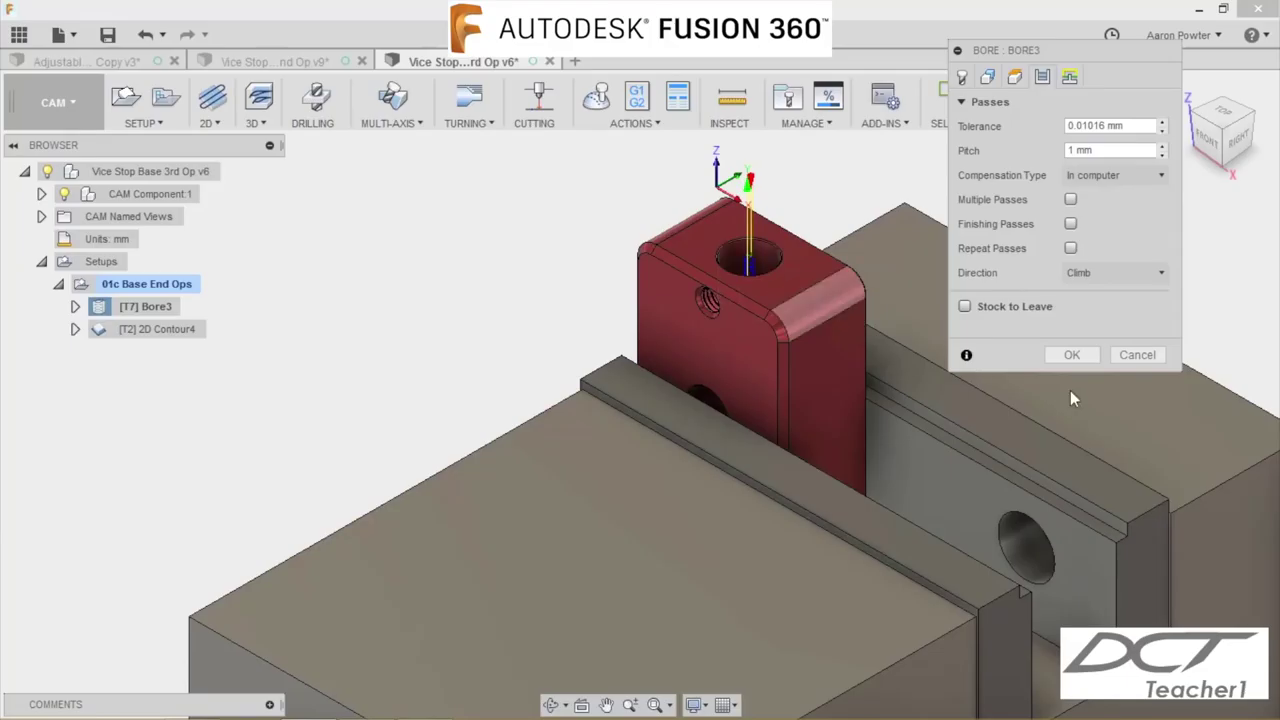
pyautogui.click(966, 309)
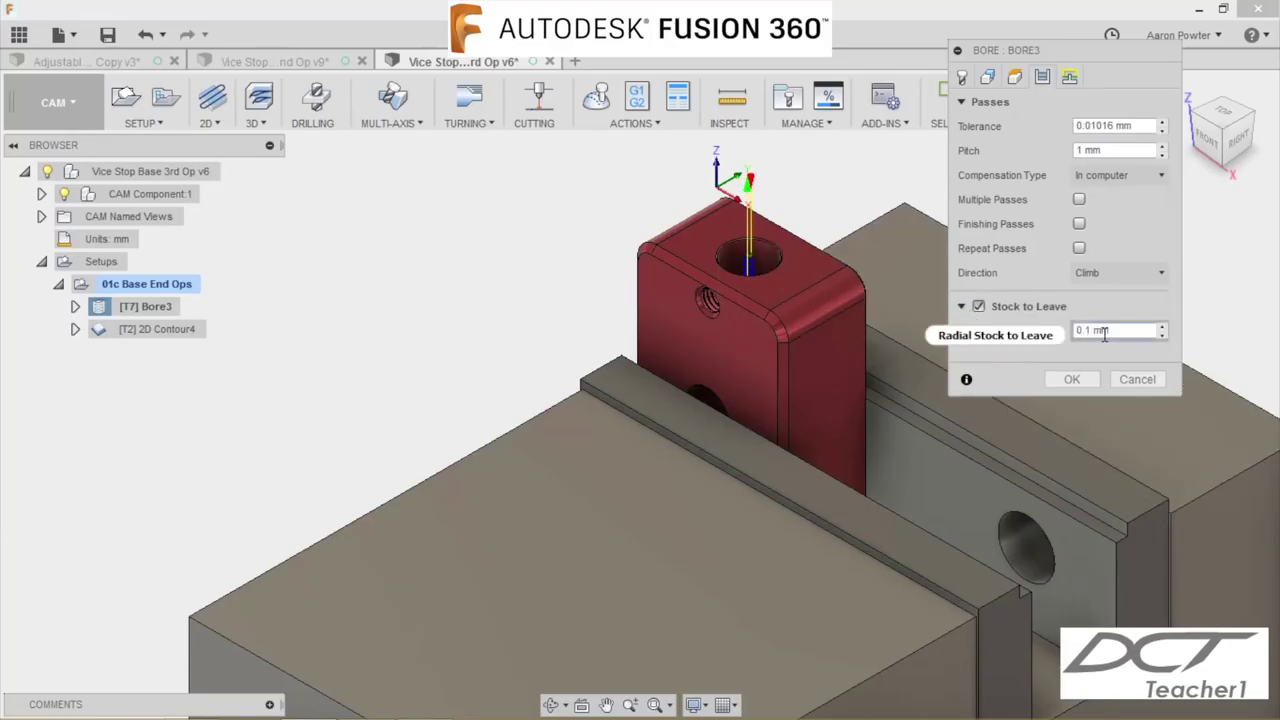
pyautogui.moveTo(1078, 336)
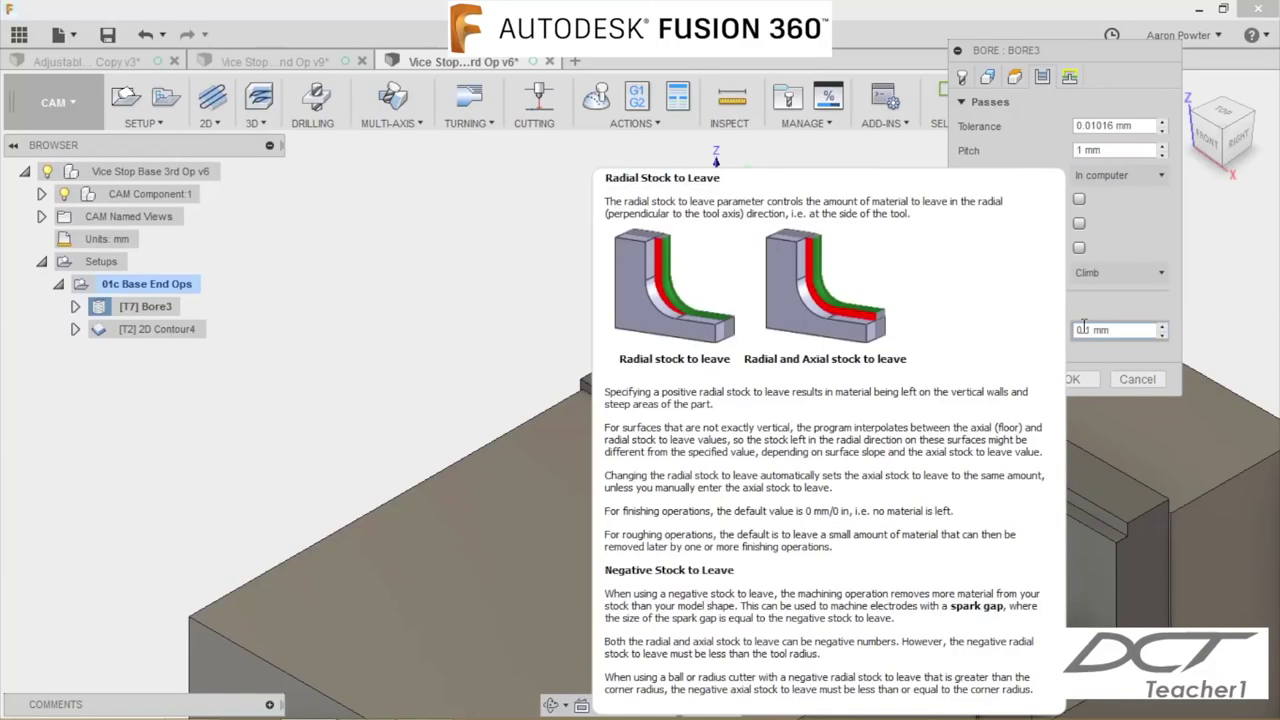
pyautogui.click(1071, 379)
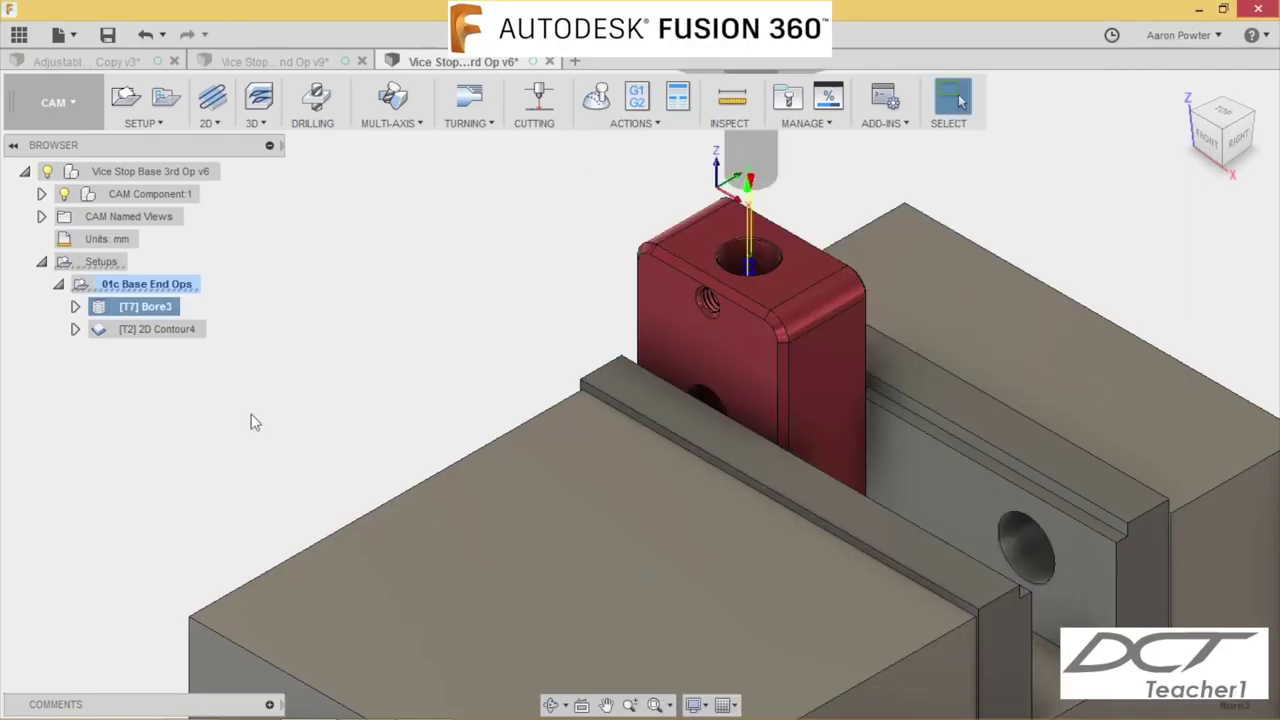
# Step: Open the 2D Contour4 operation for editing and browse the SkyfireCNC tool library from its tool selection
pyautogui.rightClick(134, 339)
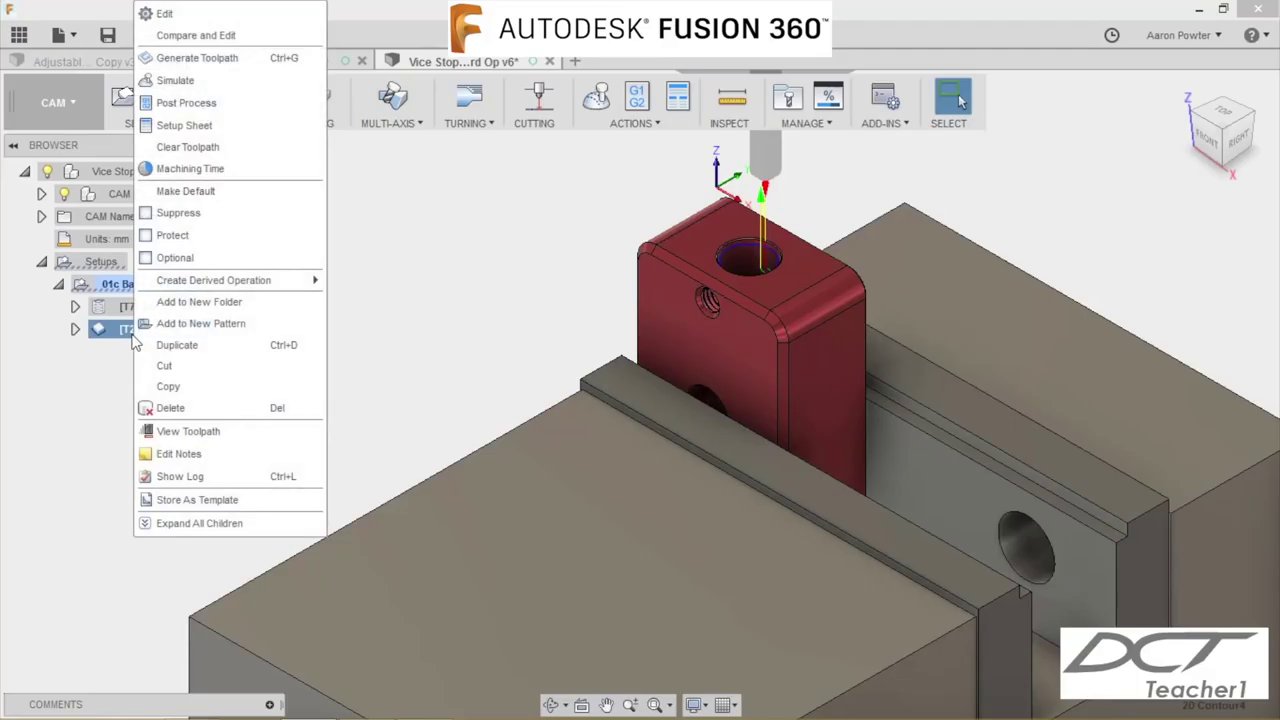
pyautogui.press('Escape')
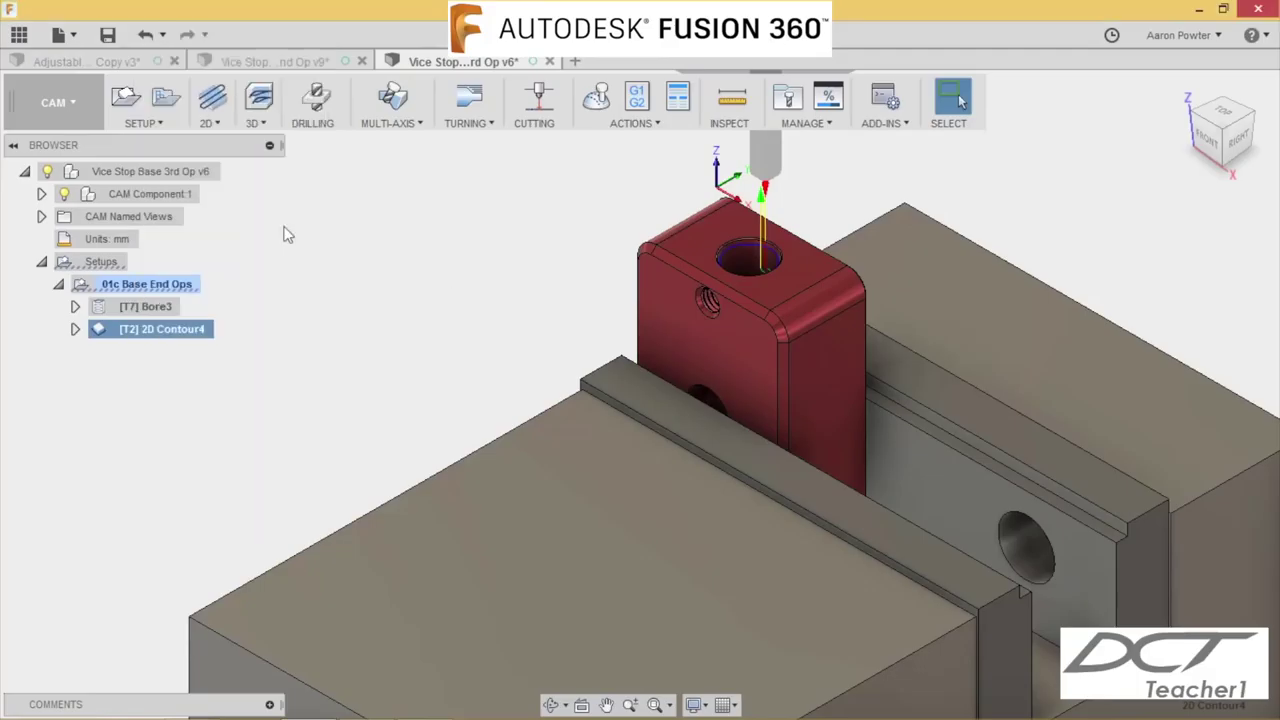
pyautogui.click(222, 126)
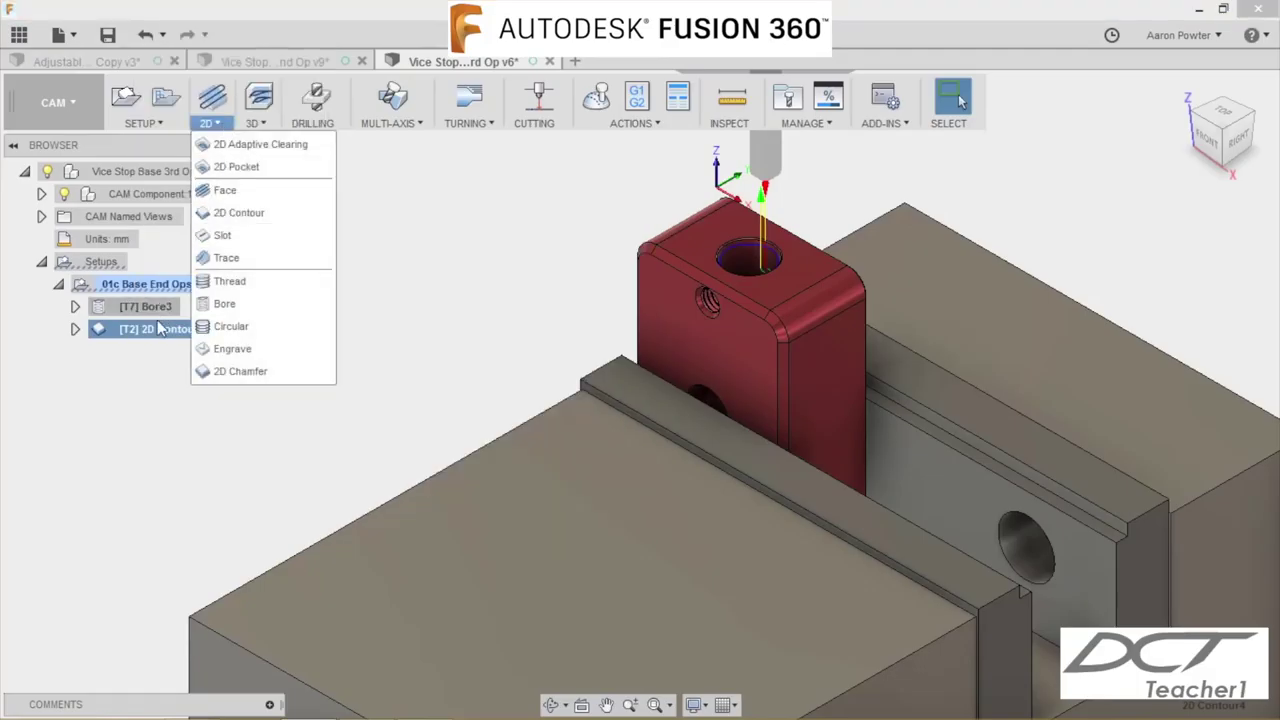
pyautogui.rightClick(155, 330)
pyautogui.click(186, 13)
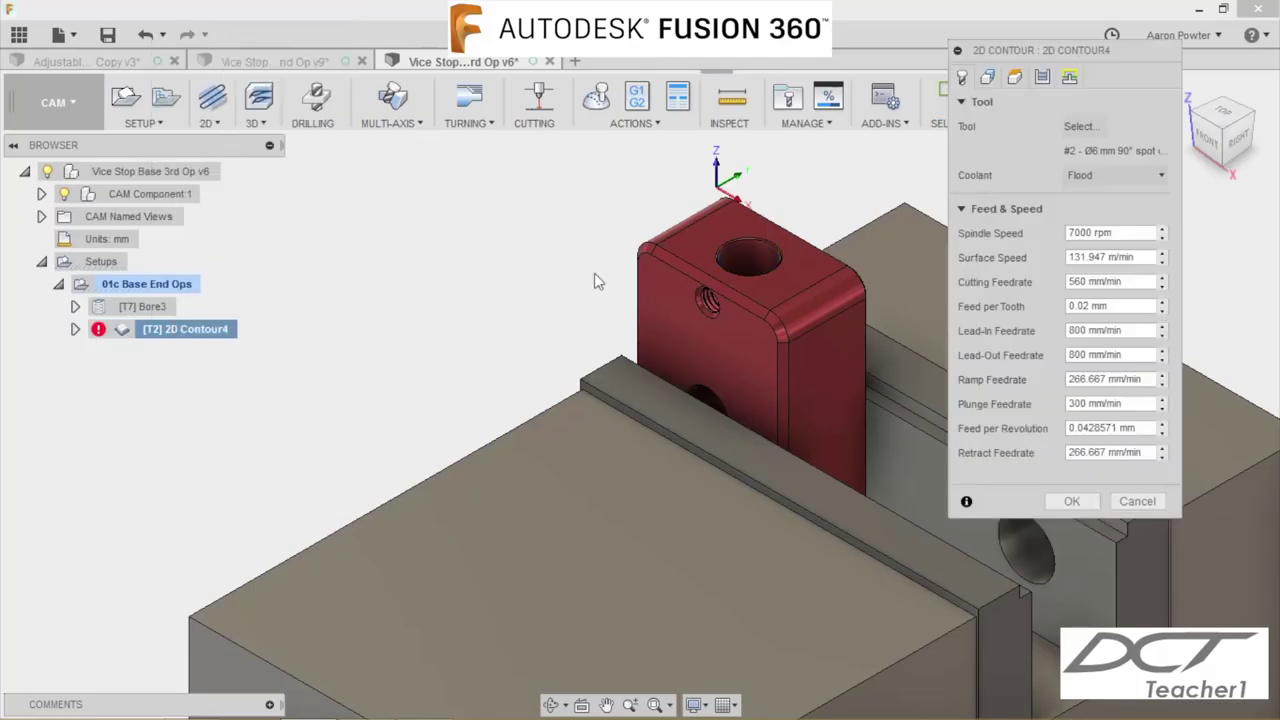
pyautogui.click(1069, 128)
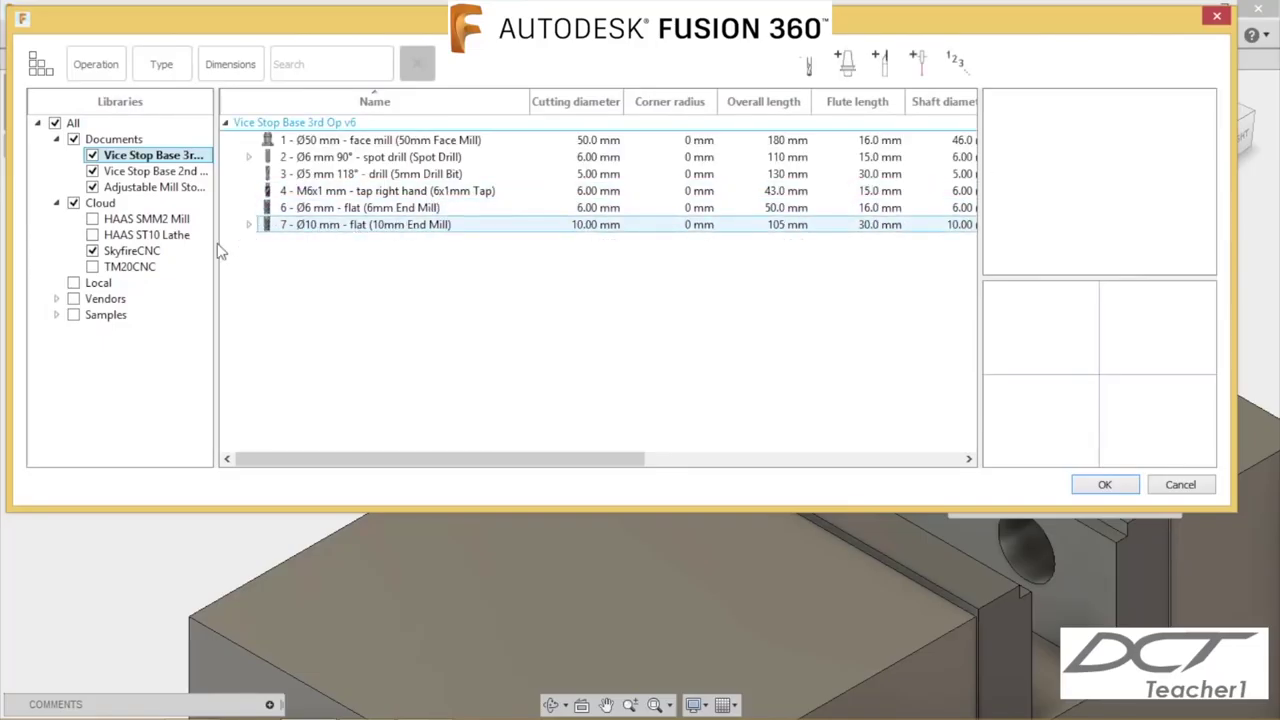
pyautogui.click(145, 251)
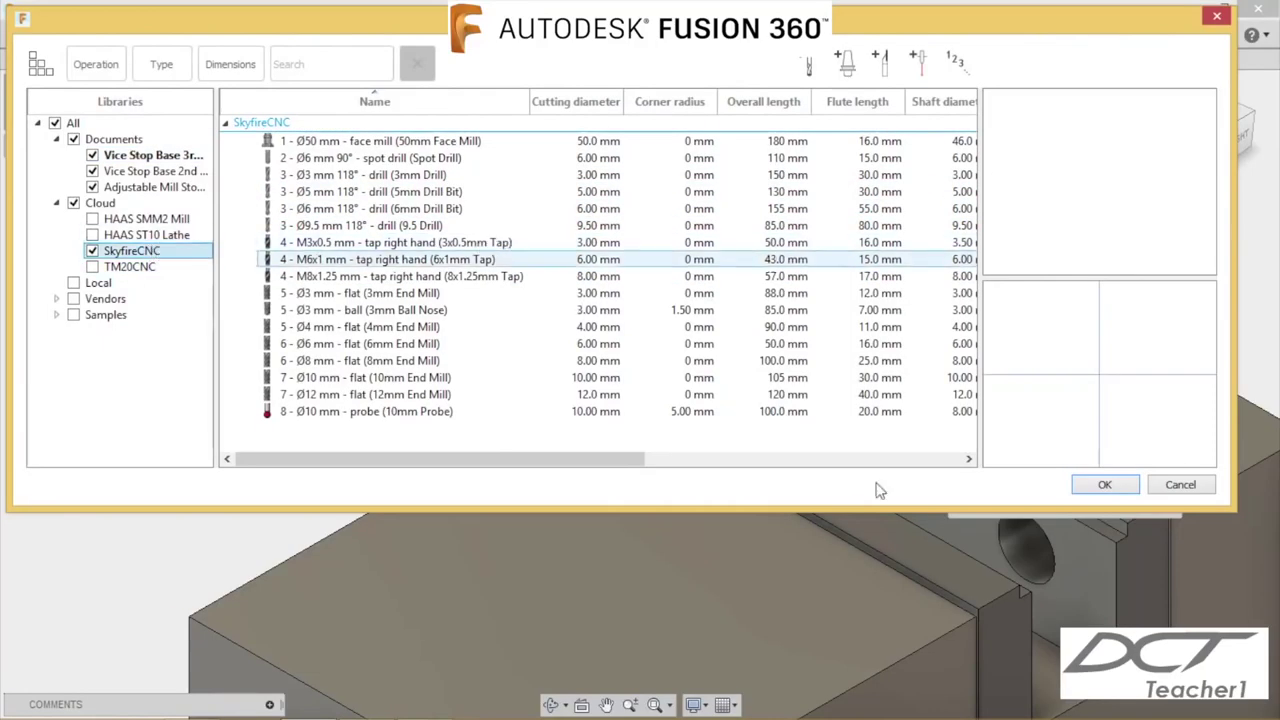
pyautogui.click(1177, 485)
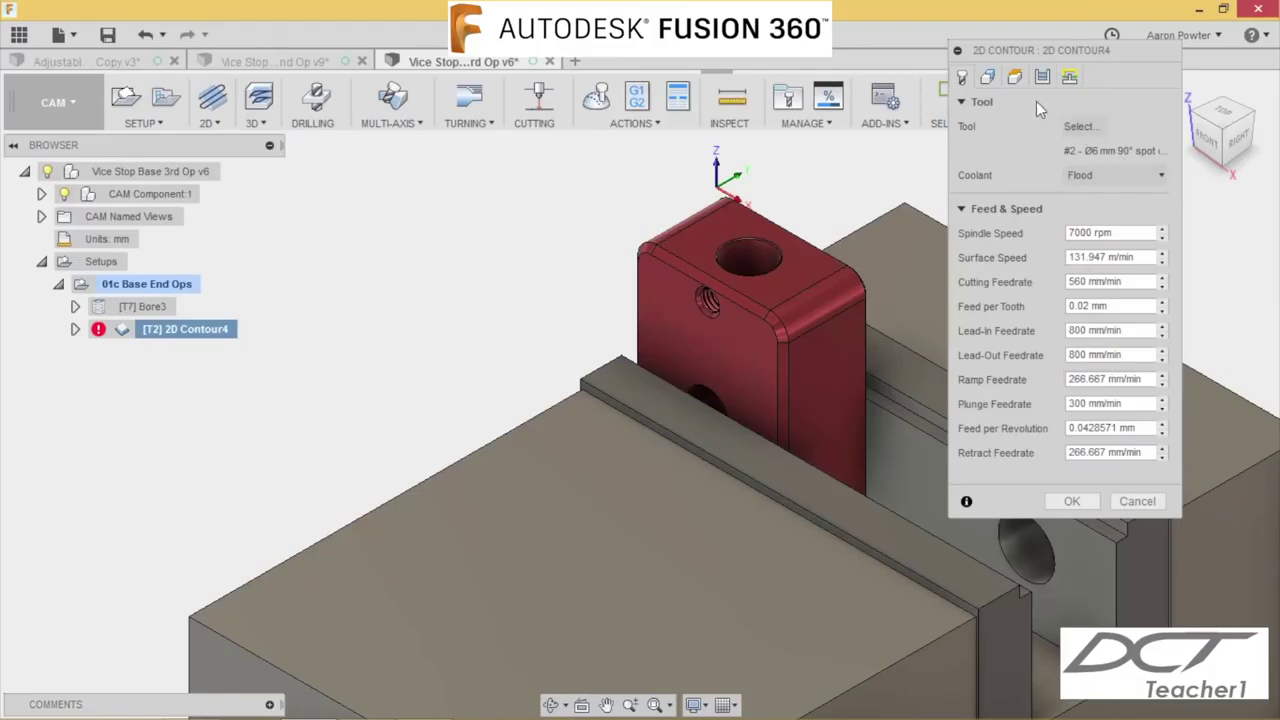
# Step: Review the 2D Contour4 hole-edge chain, heights, chamfer passes, sideways compensation and linking settings, and accept the operation
pyautogui.click(986, 80)
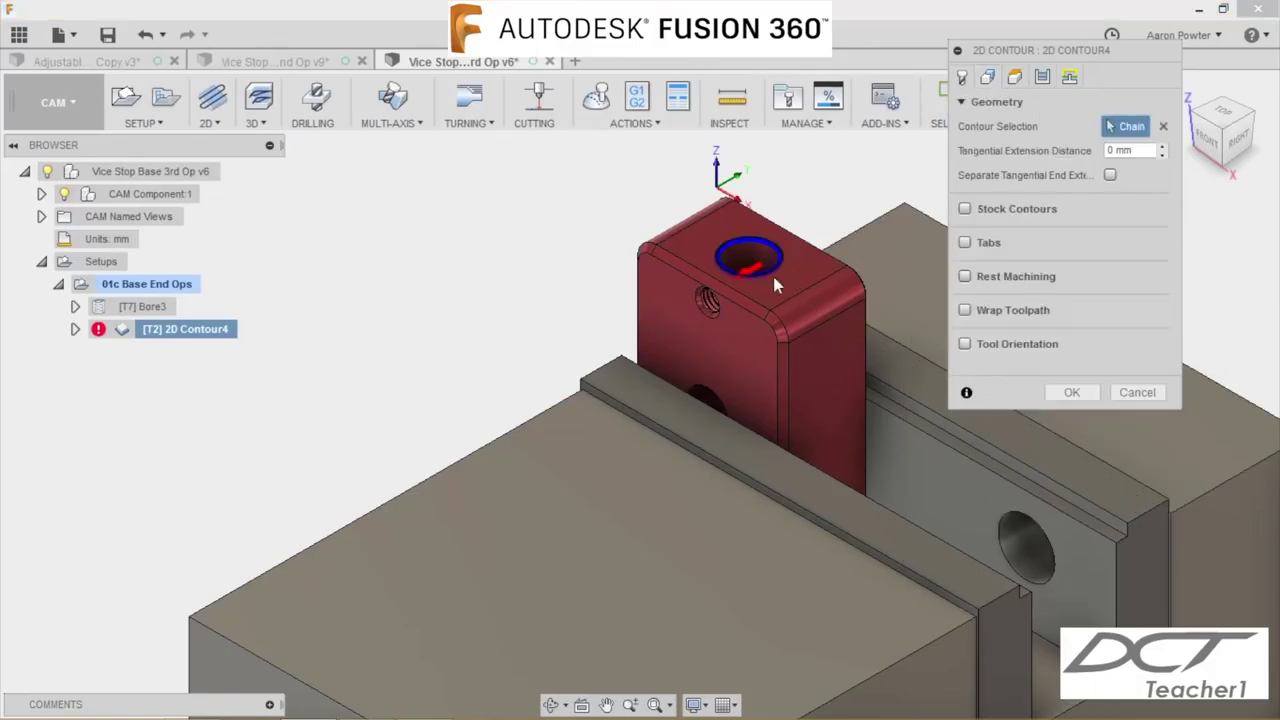
pyautogui.click(1016, 80)
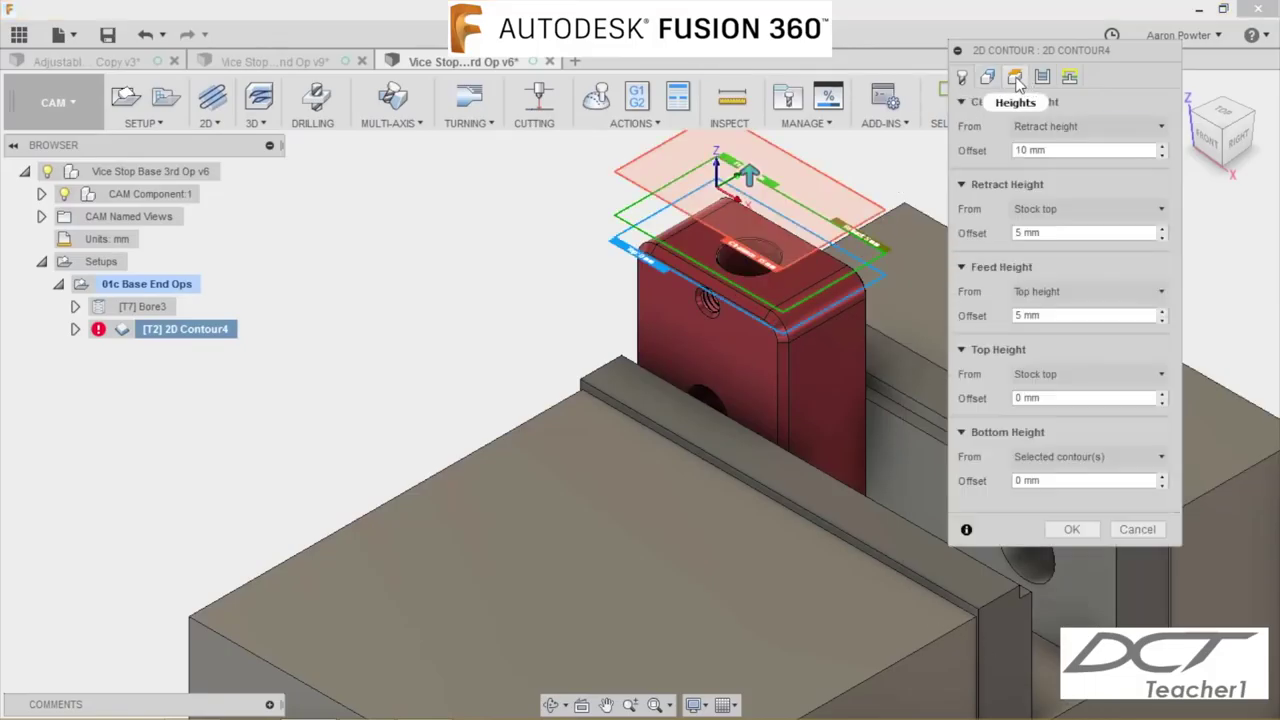
pyautogui.click(1042, 79)
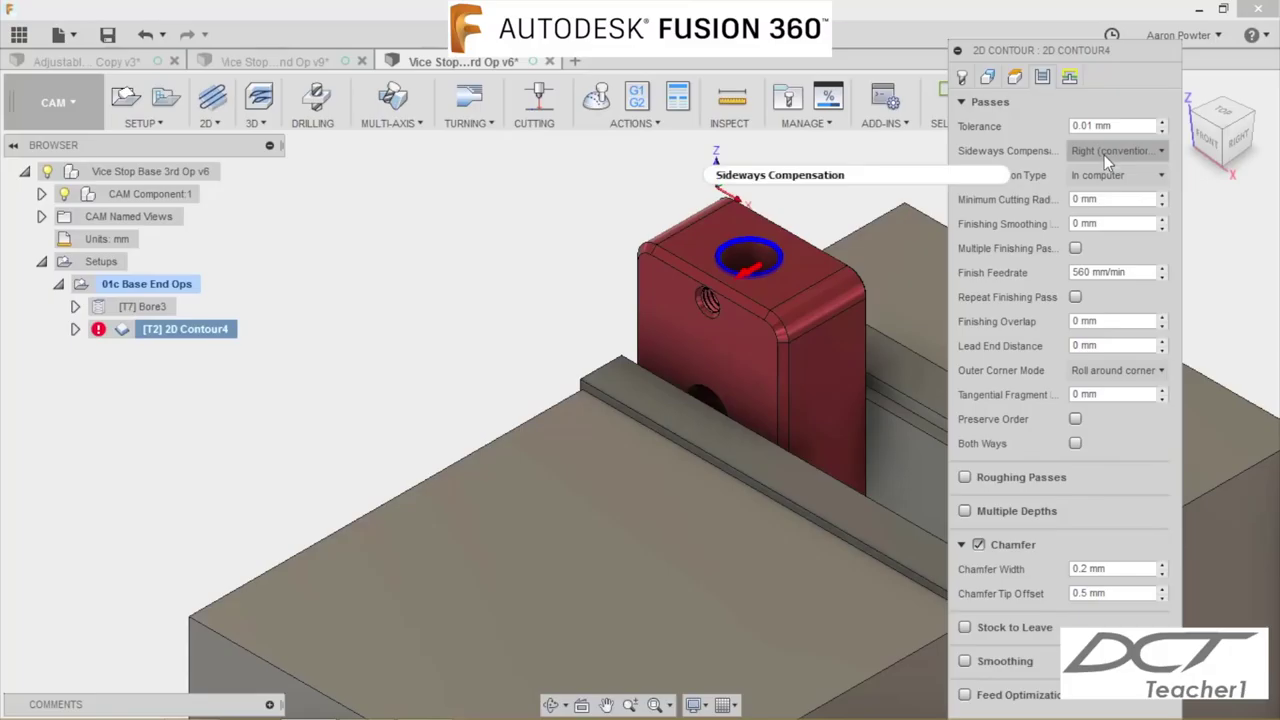
pyautogui.click(1069, 77)
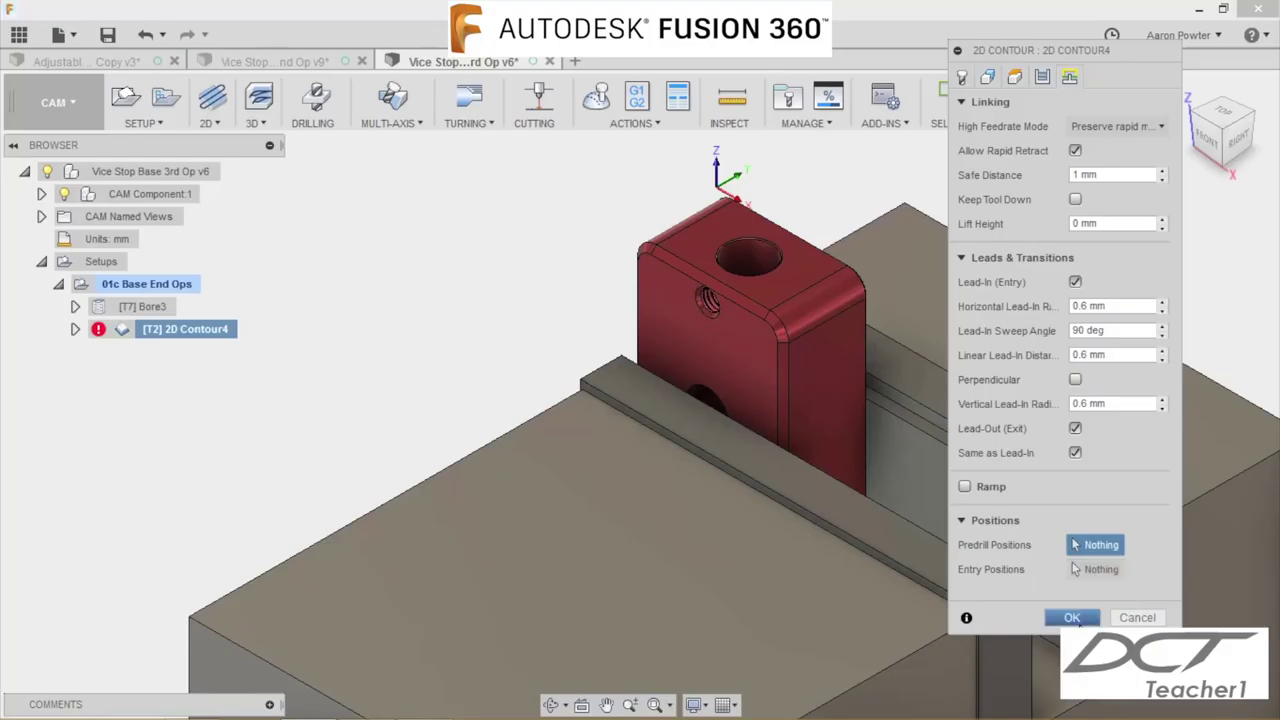
pyautogui.click(1071, 617)
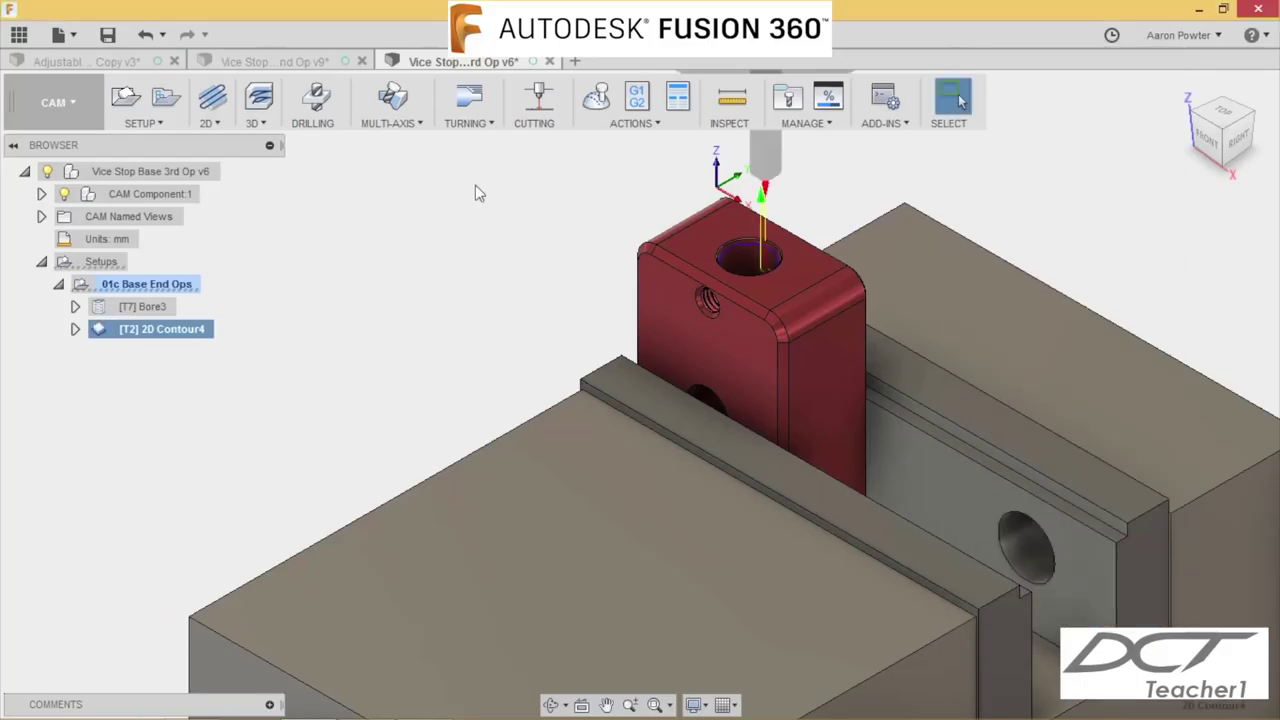
# Step: Simulate all operations of the 01c Base End Ops setup, inspect the chamfered bore up close and close the simulation
pyautogui.click(165, 285)
pyautogui.click(596, 96)
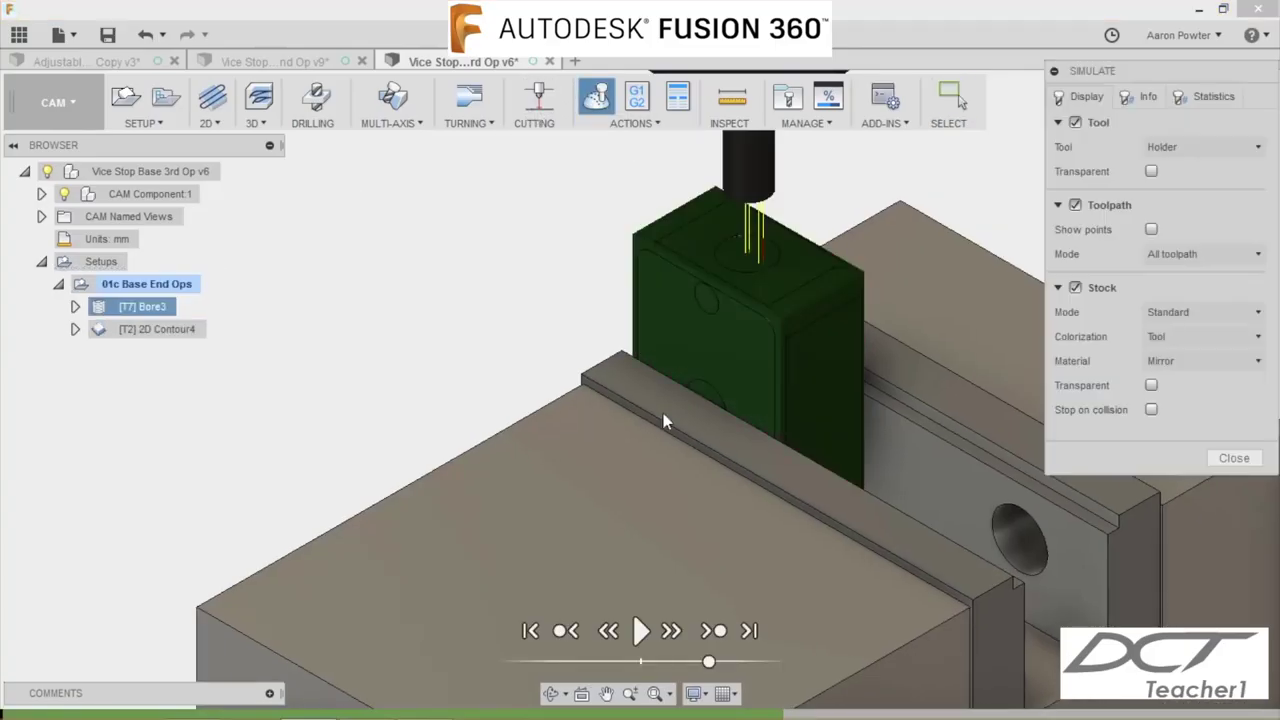
pyautogui.click(641, 631)
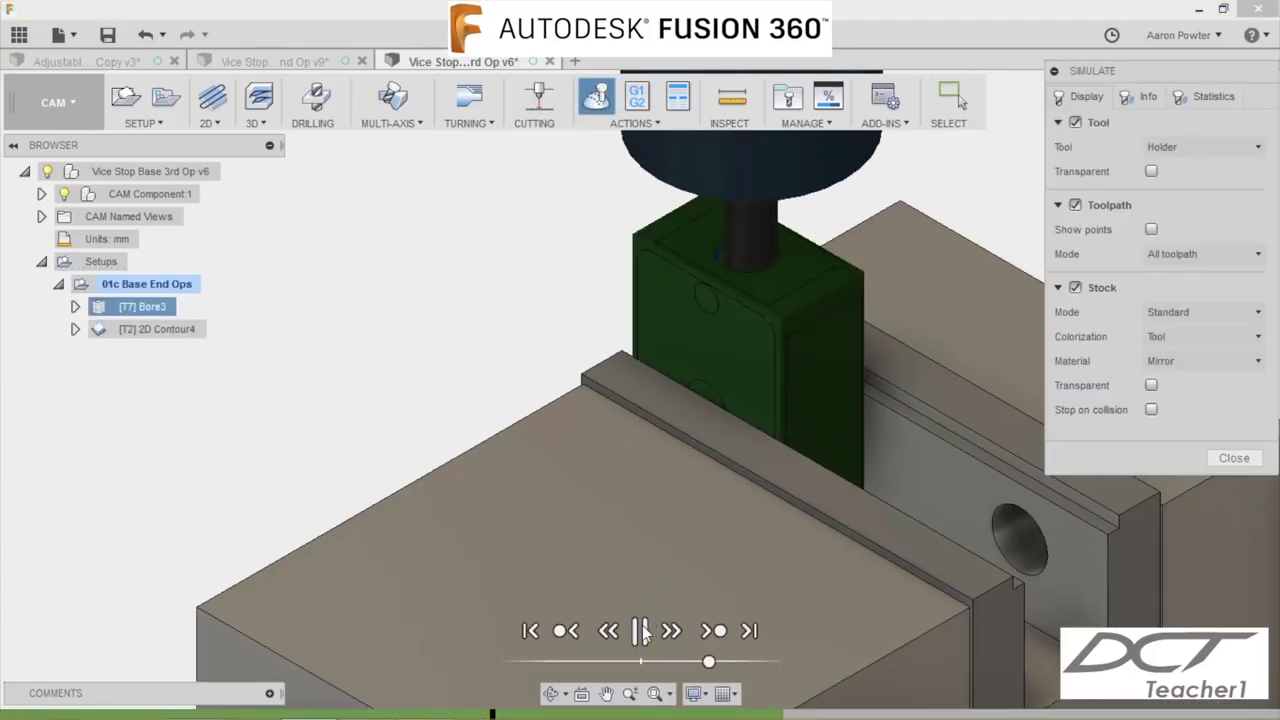
pyautogui.scroll(5, 754, 252)
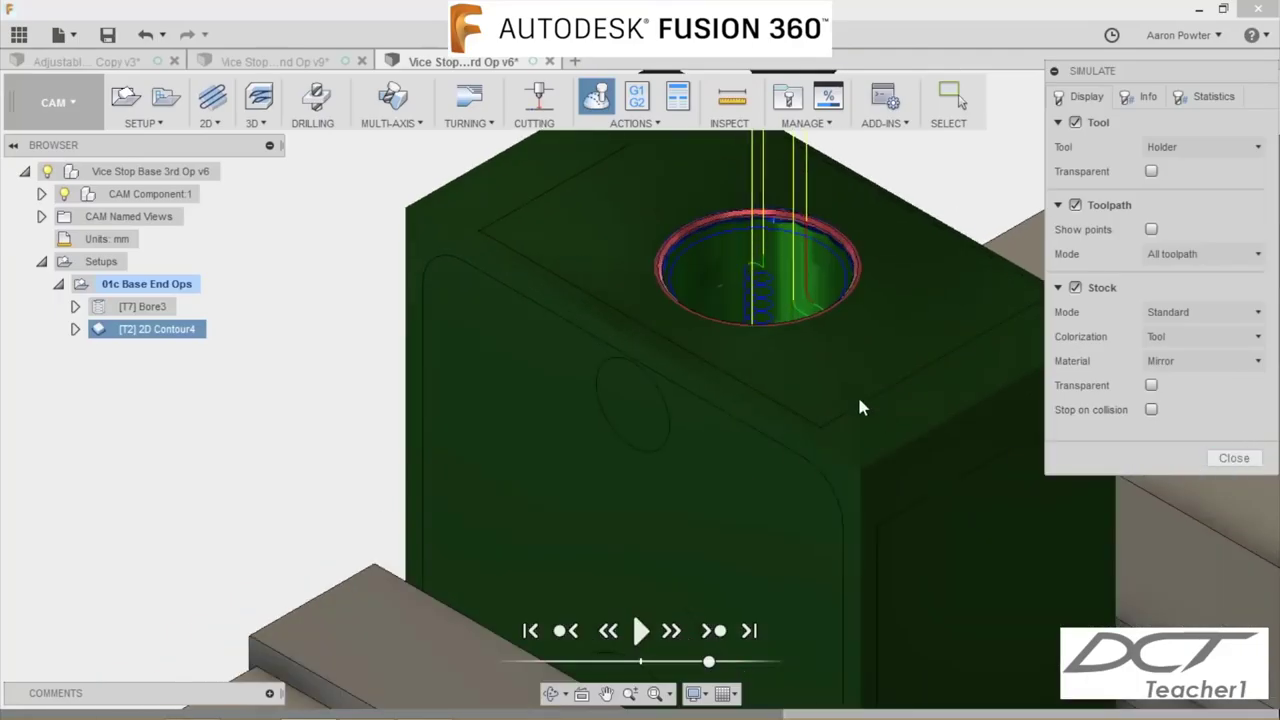
pyautogui.click(1234, 460)
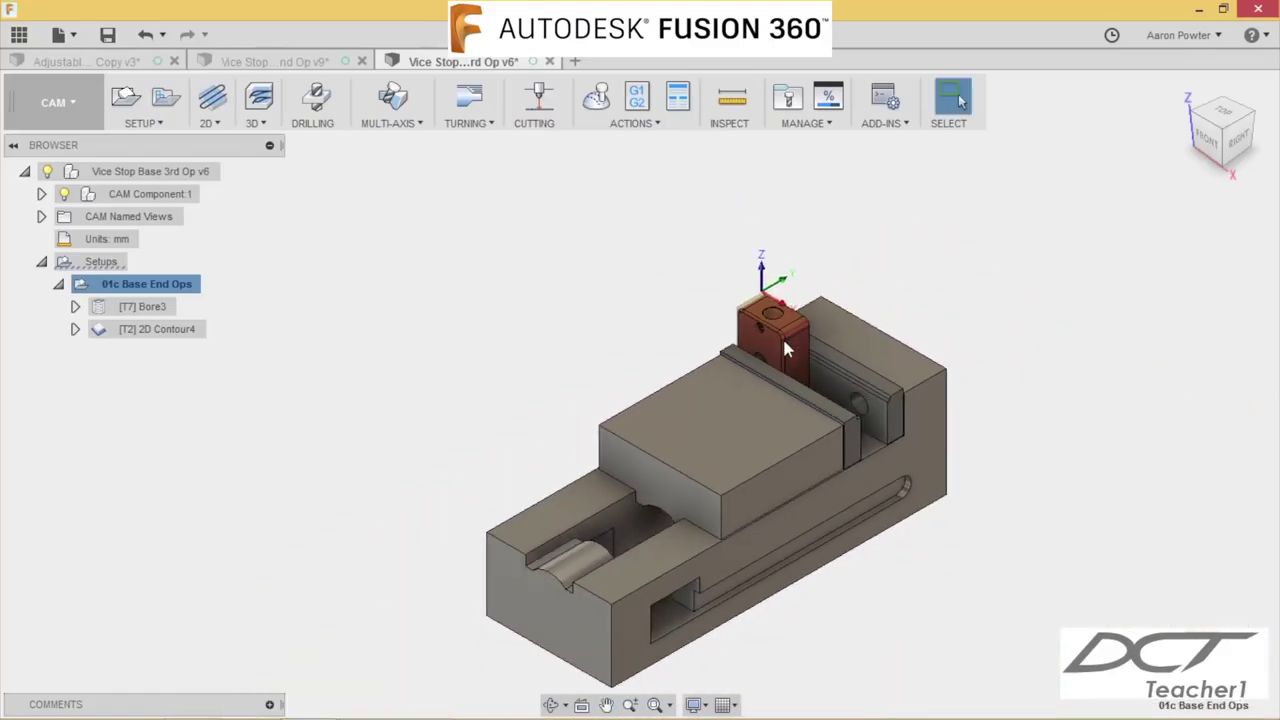
# Step: Look over the 01a Base Top Ops setup in the Adjustable Mill Stop document, and return to the Vice Stop Base 2nd Op document
pyautogui.click(153, 60)
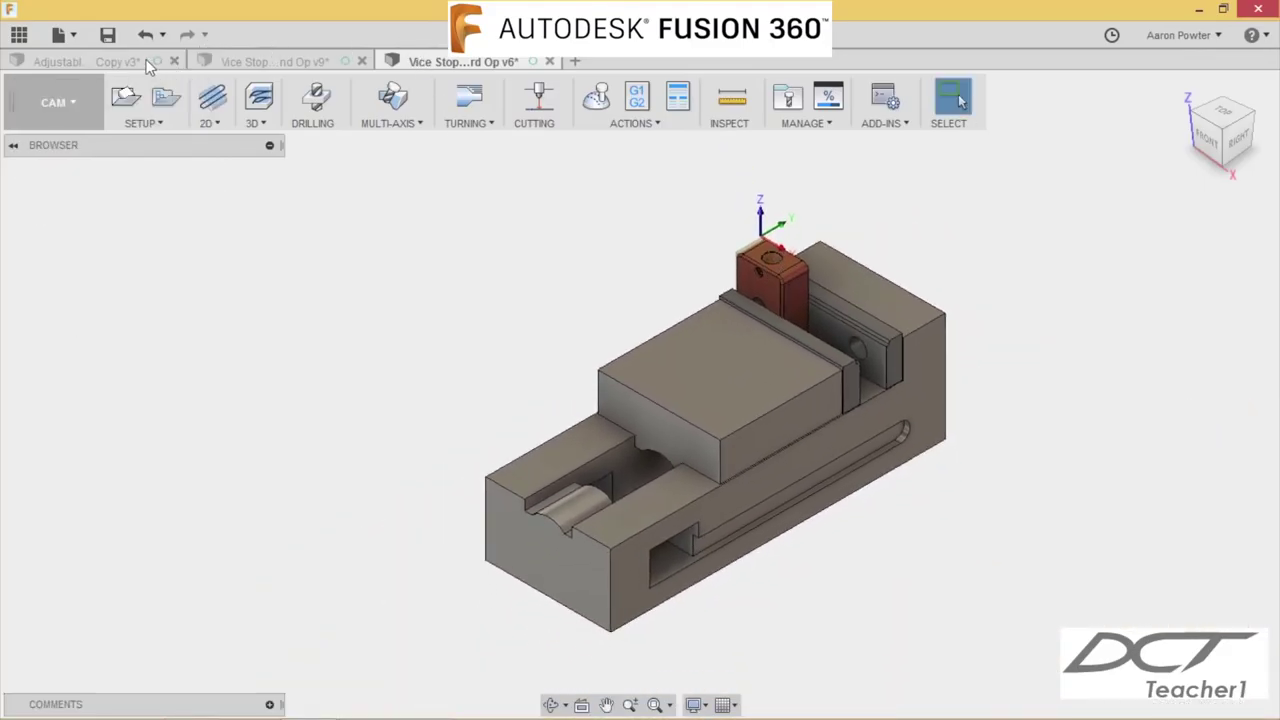
pyautogui.click(153, 243)
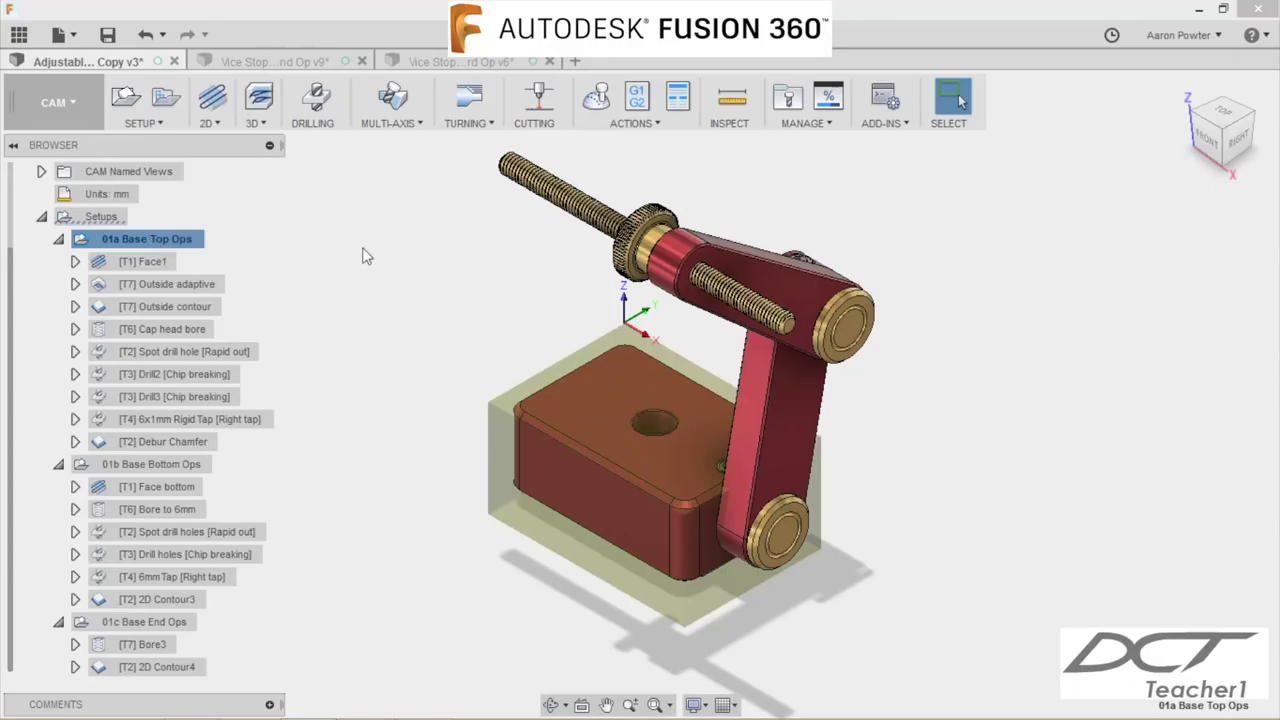
pyautogui.click(271, 62)
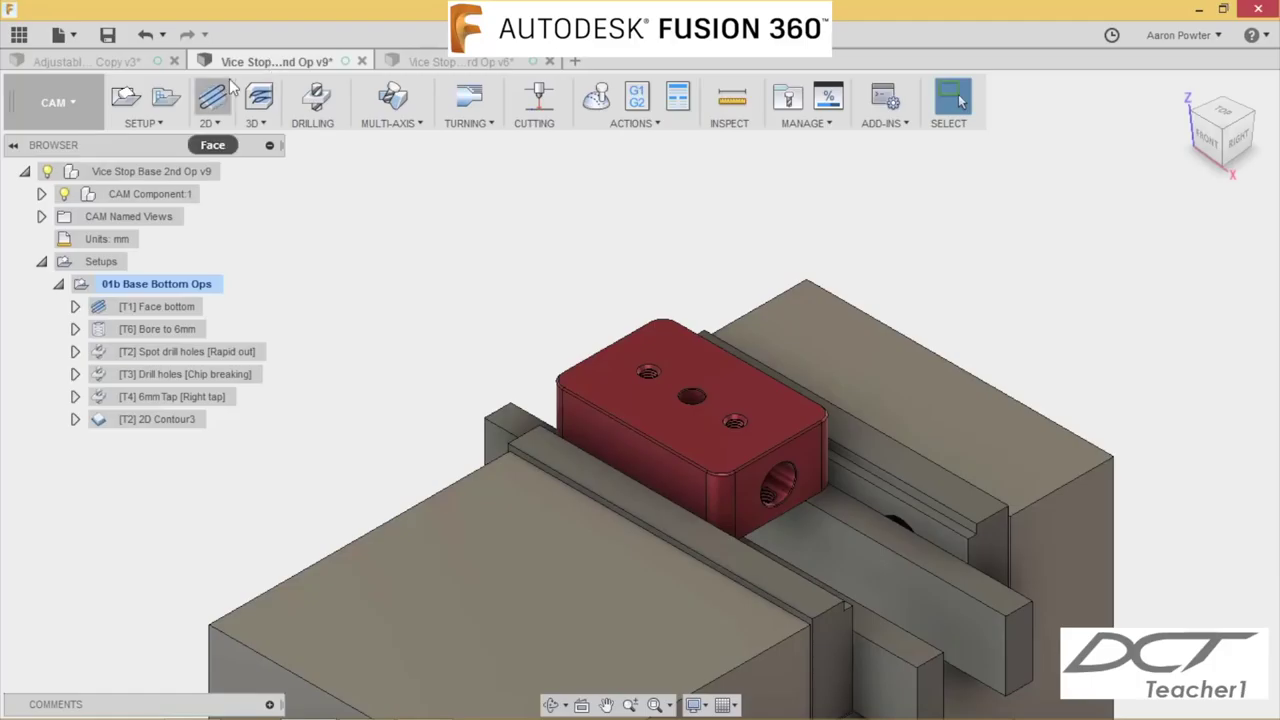